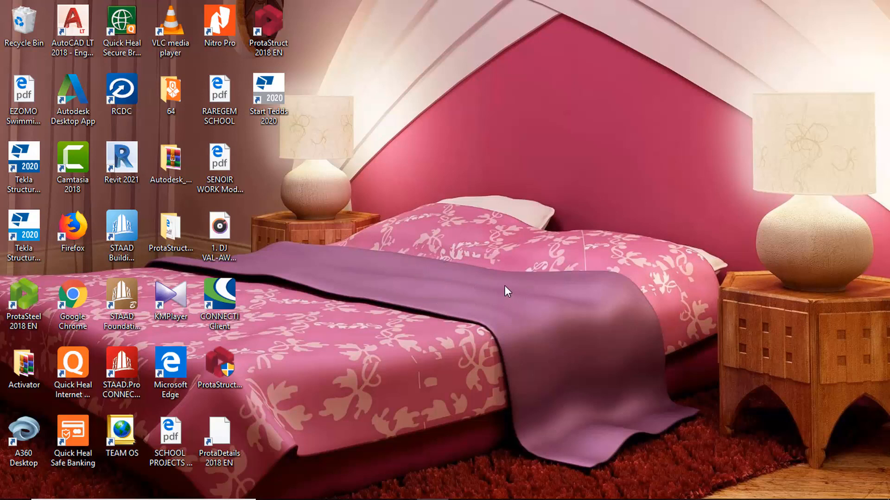
# Launch Tekla Structures 2020 from the desktop
pyautogui.click(16, 167)
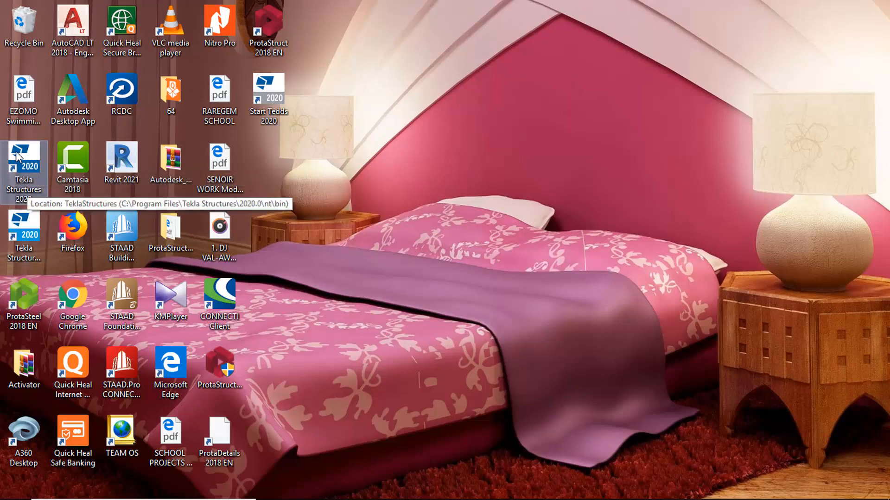
pyautogui.rightClick(16, 155)
pyautogui.click(69, 163)
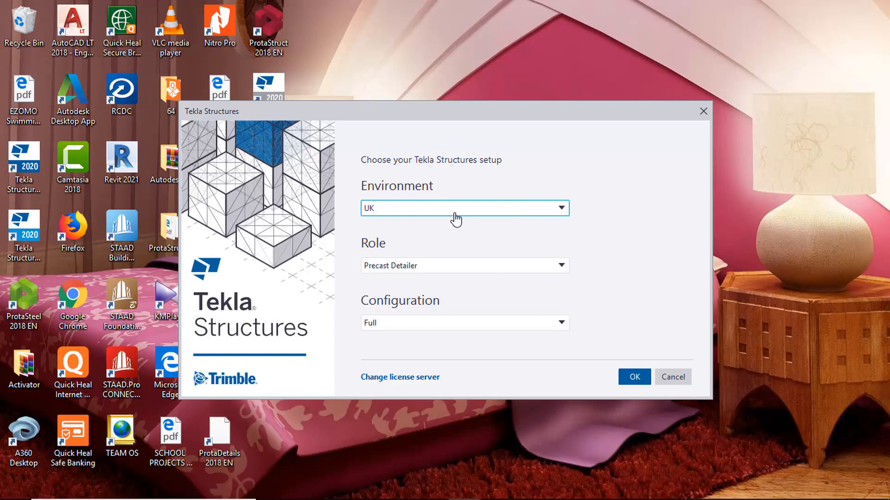
# Review the setup choices and start with the UK environment, Precast Detailer role and Full configuration
pyautogui.click(562, 210)
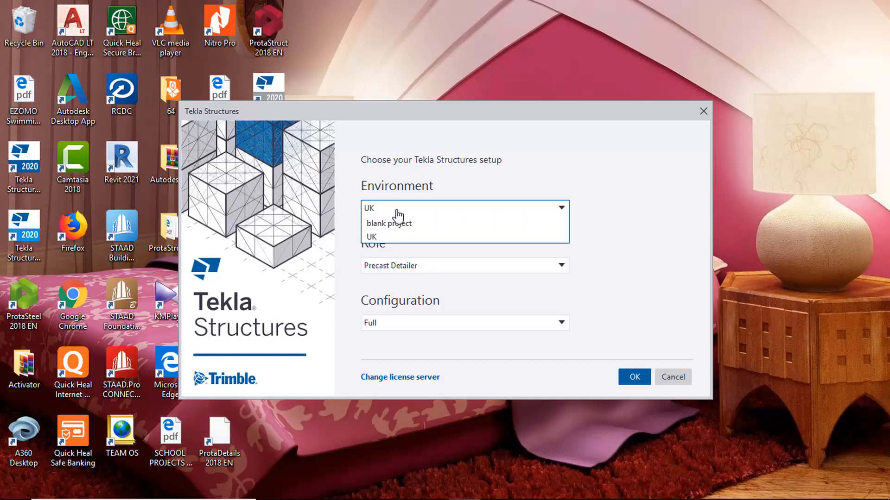
pyautogui.click(577, 178)
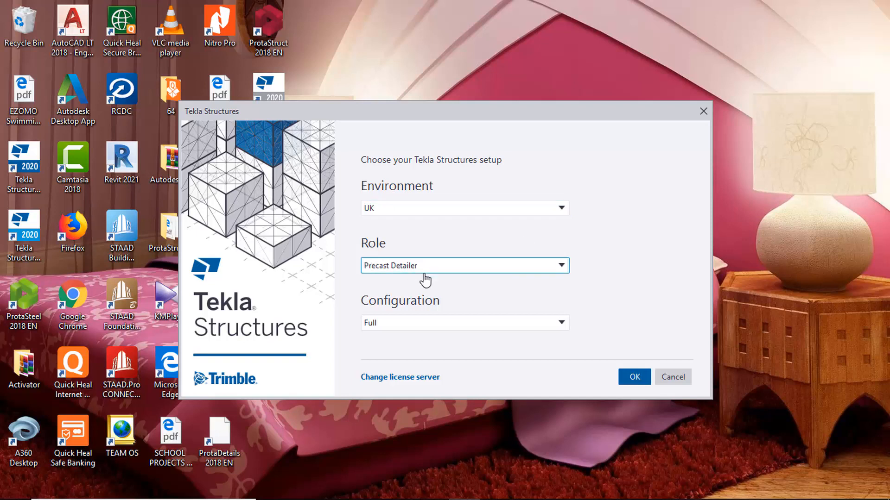
pyautogui.click(566, 267)
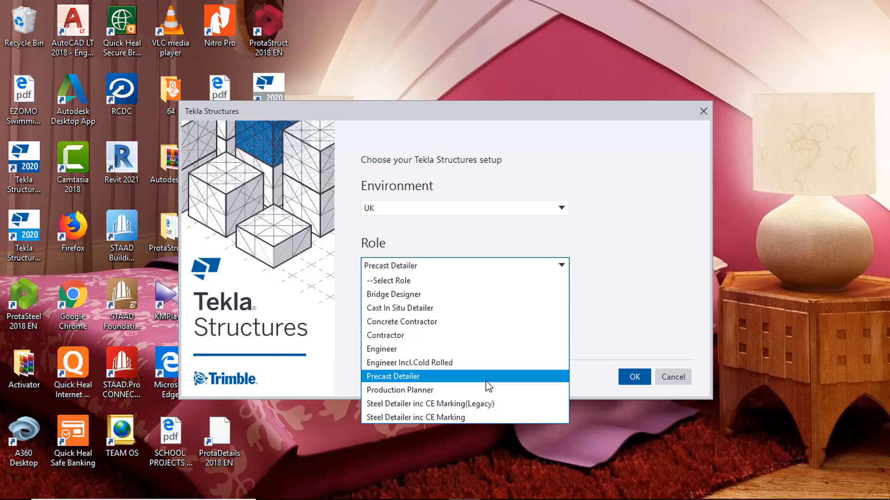
pyautogui.click(639, 316)
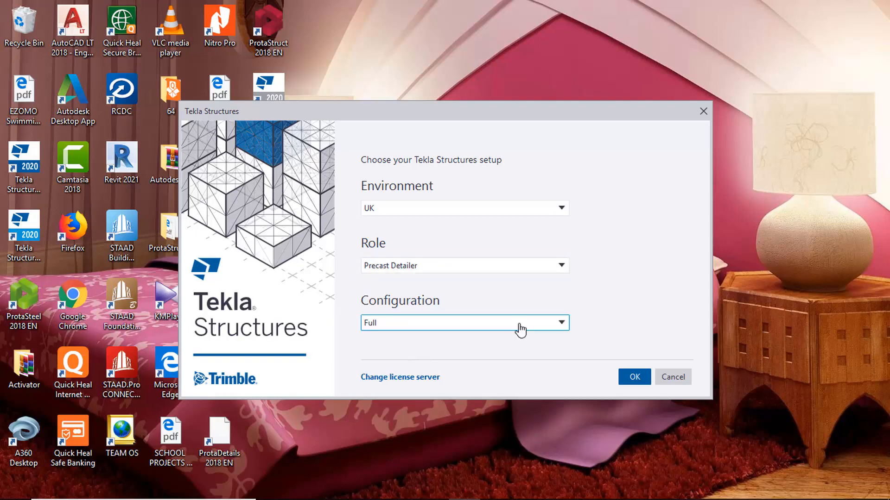
pyautogui.click(558, 324)
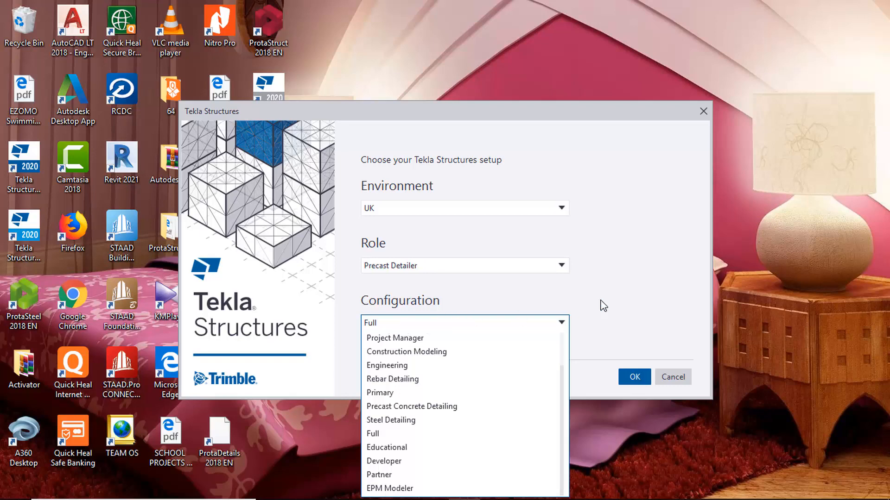
pyautogui.click(631, 283)
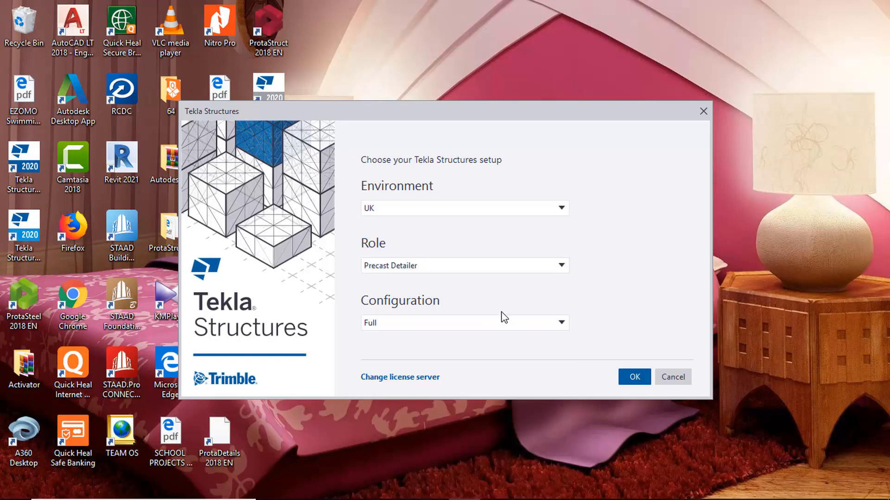
pyautogui.click(634, 377)
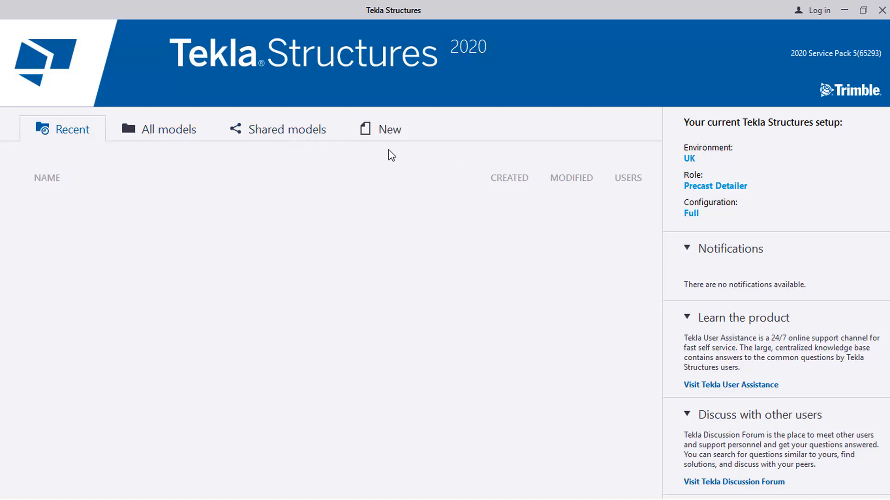
# Create a new single-user model named "Lesson 1" from the Blank template in C:\TeklaStructuresModels\
pyautogui.click(375, 135)
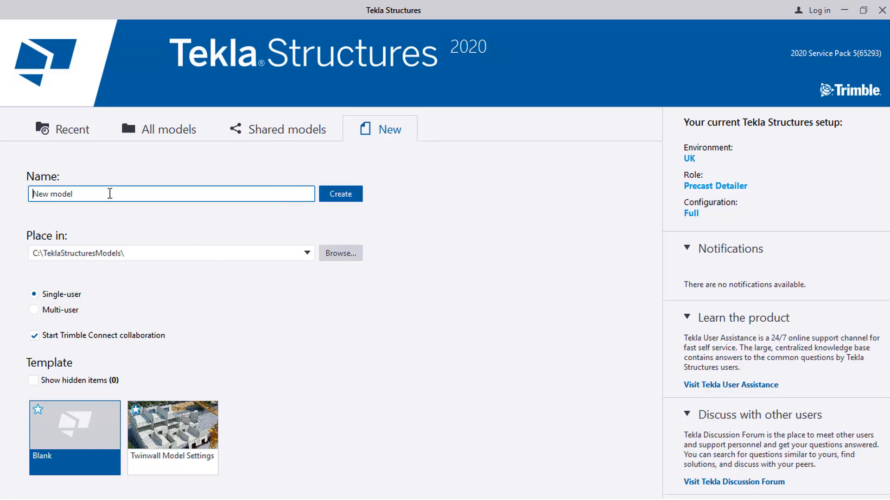
pyautogui.doubleClick(110, 194)
pyautogui.moveTo(110, 193); pyautogui.dragTo(12, 197)
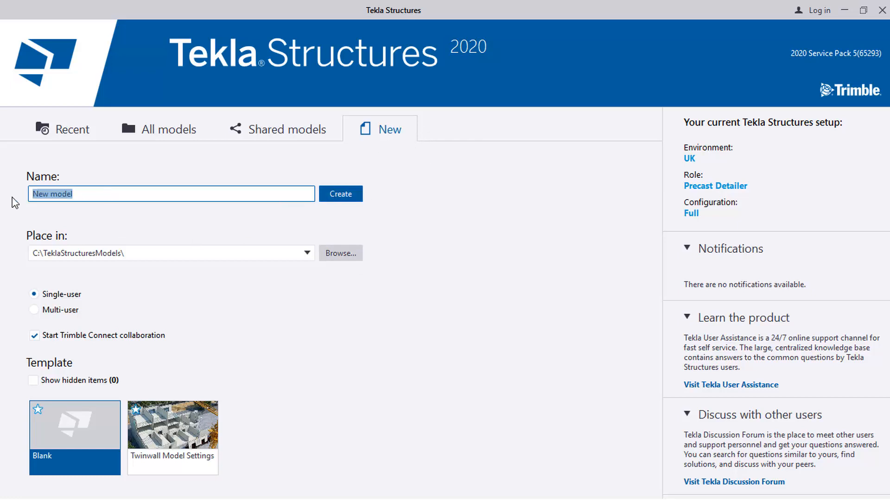
pyautogui.write('Lesson 1')
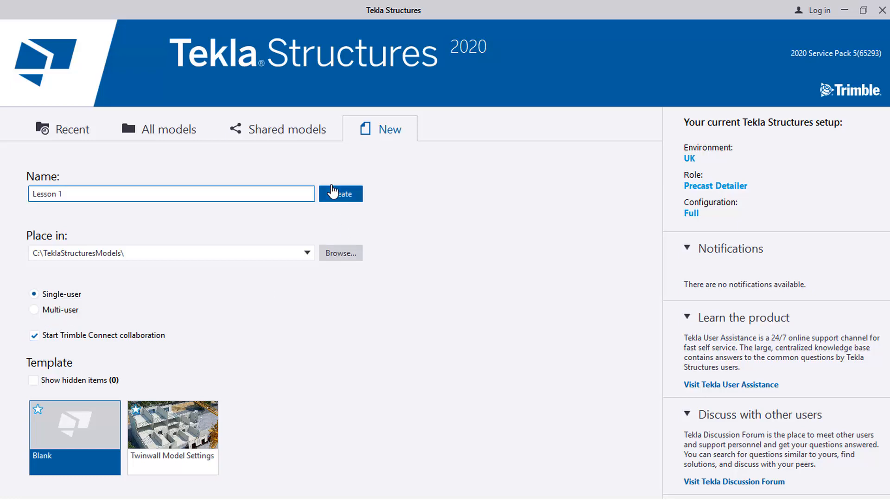
pyautogui.click(335, 195)
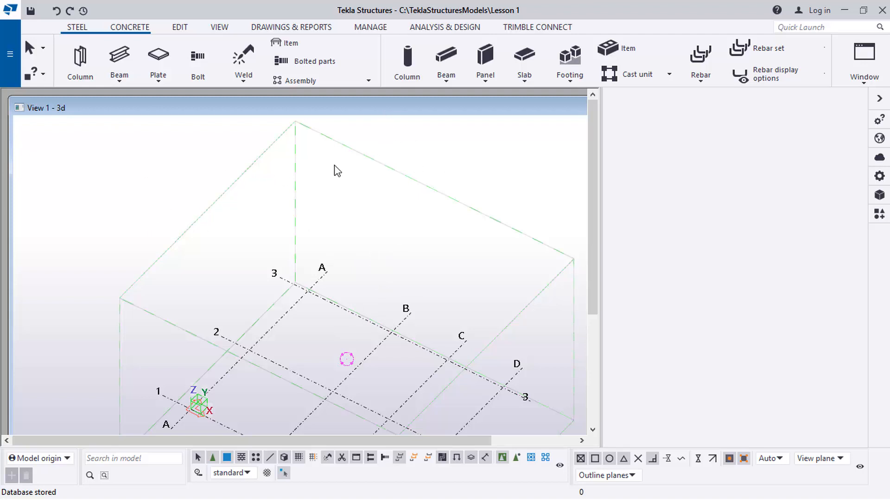
# Shift the 3D view window around the workspace and fit it by tiling the windows vertically
pyautogui.click(148, 177)
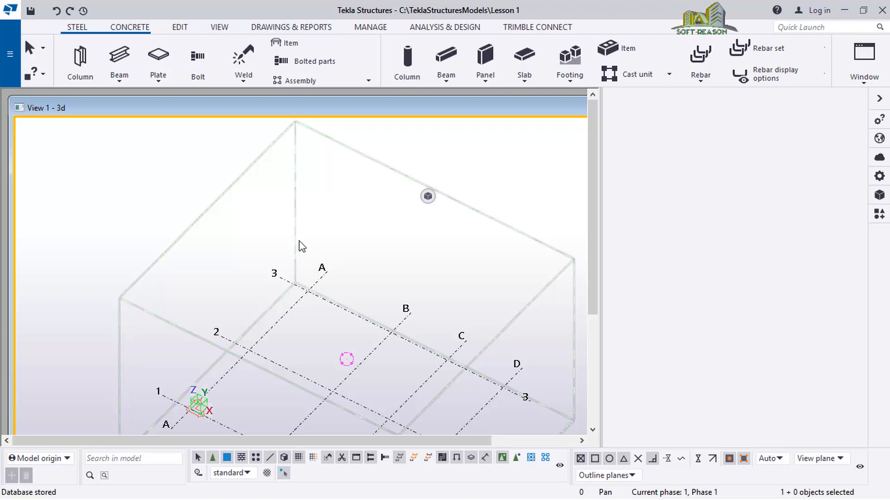
pyautogui.moveTo(140, 110); pyautogui.dragTo(163, 111)
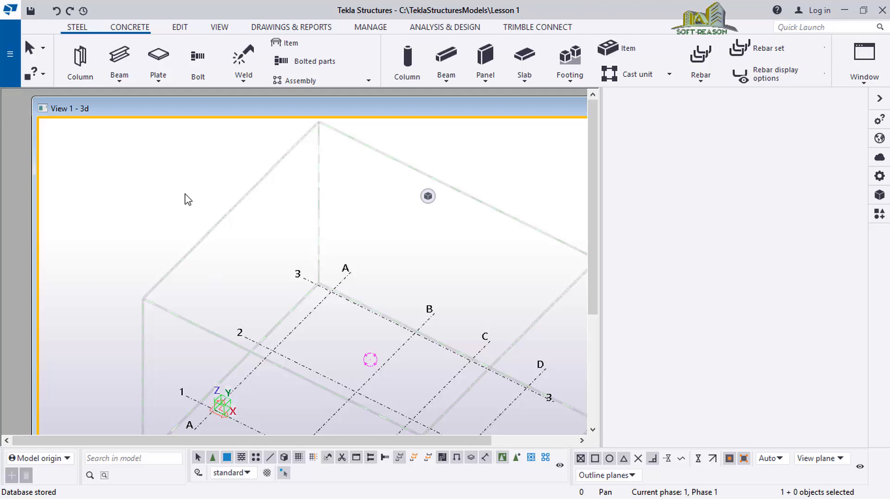
pyautogui.moveTo(260, 114); pyautogui.dragTo(228, 115)
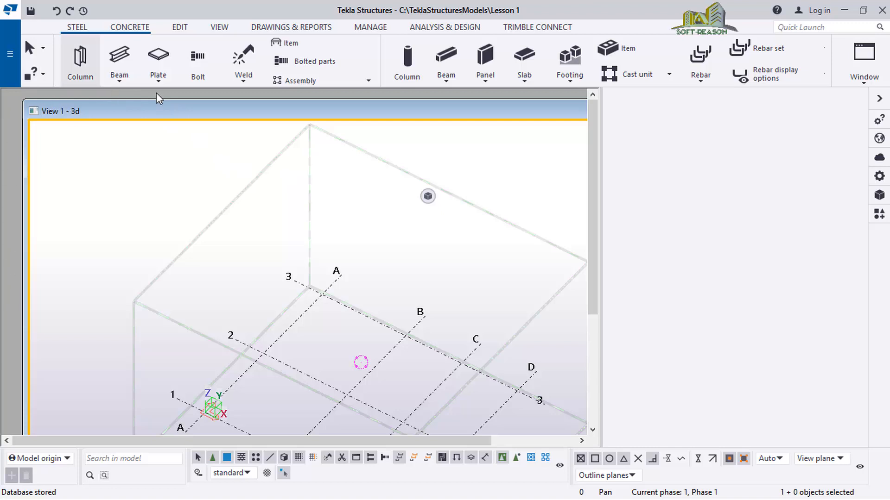
pyautogui.click(863, 78)
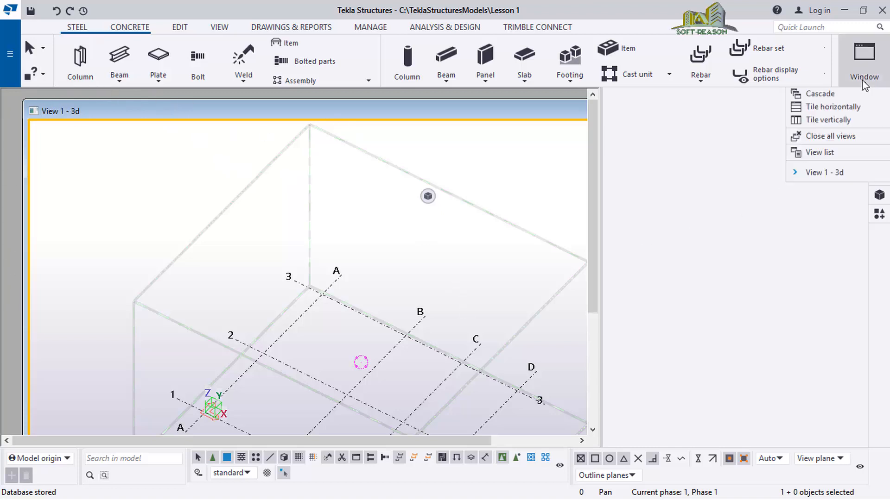
pyautogui.click(827, 121)
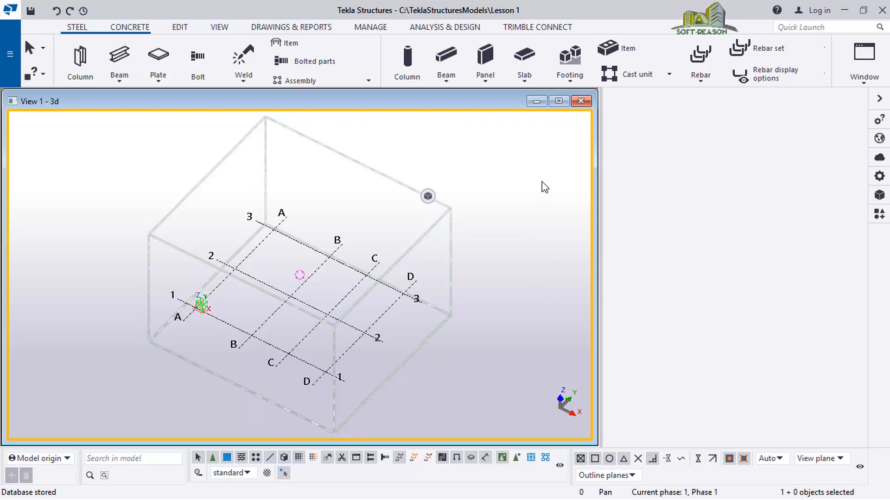
# Maximize the 3D view window and return it to the vertically tiled layout
pyautogui.moveTo(427, 196)
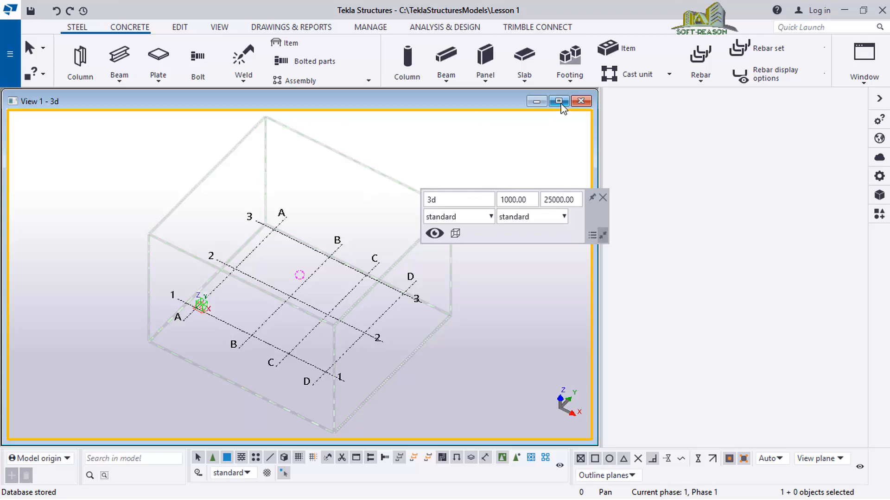
pyautogui.click(558, 101)
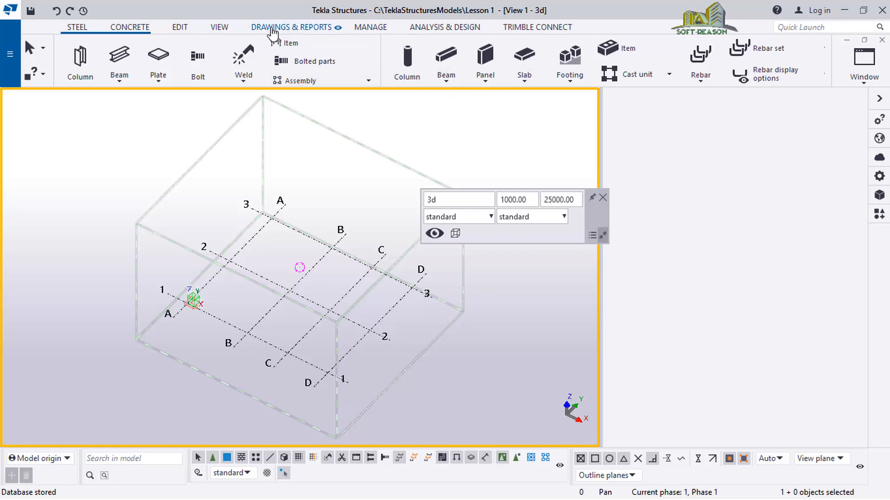
pyautogui.click(269, 29)
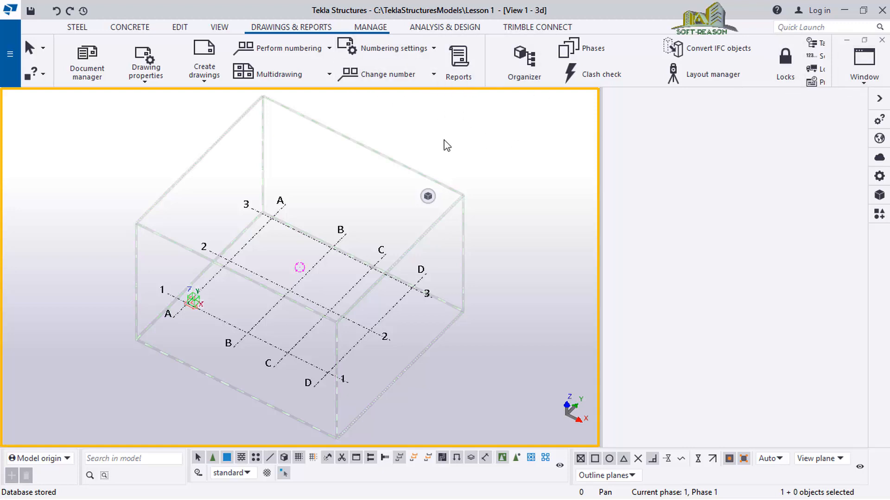
pyautogui.click(869, 87)
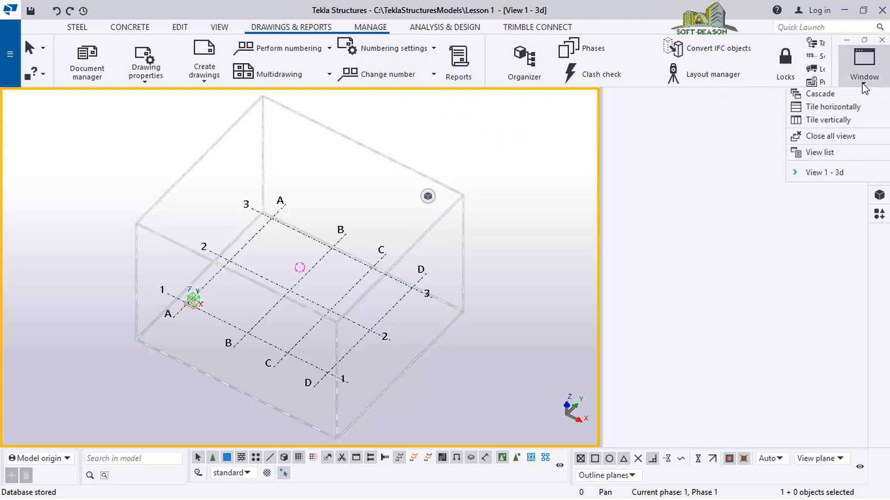
pyautogui.click(813, 122)
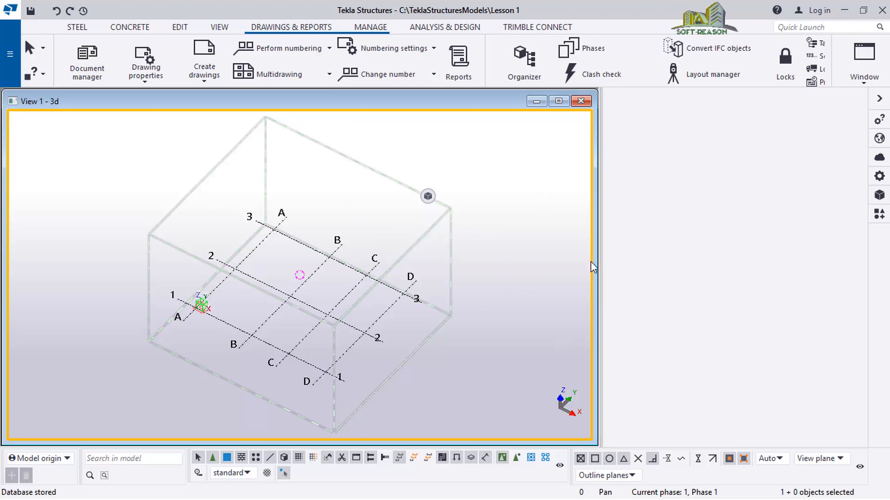
# Shrink the 3D view window in width and height and open the window arrangement options
pyautogui.moveTo(594, 271); pyautogui.dragTo(450, 250)
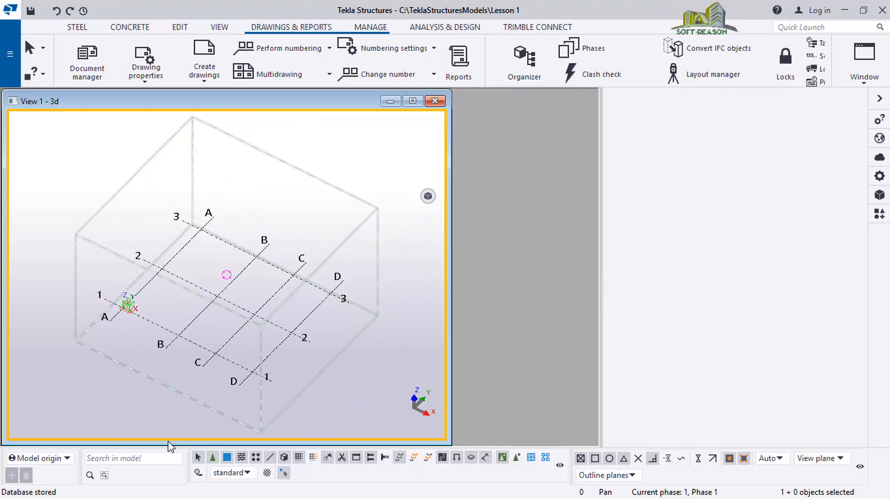
pyautogui.moveTo(152, 334); pyautogui.dragTo(143, 284)
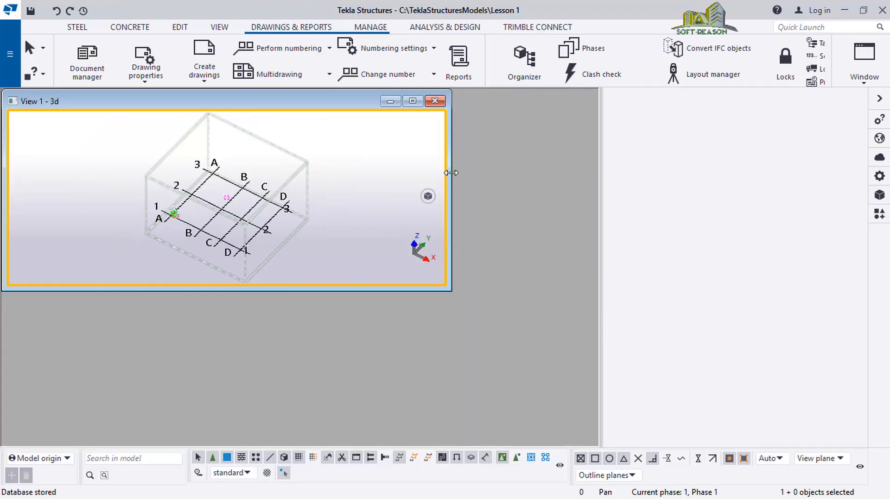
pyautogui.moveTo(451, 173); pyautogui.dragTo(385, 188)
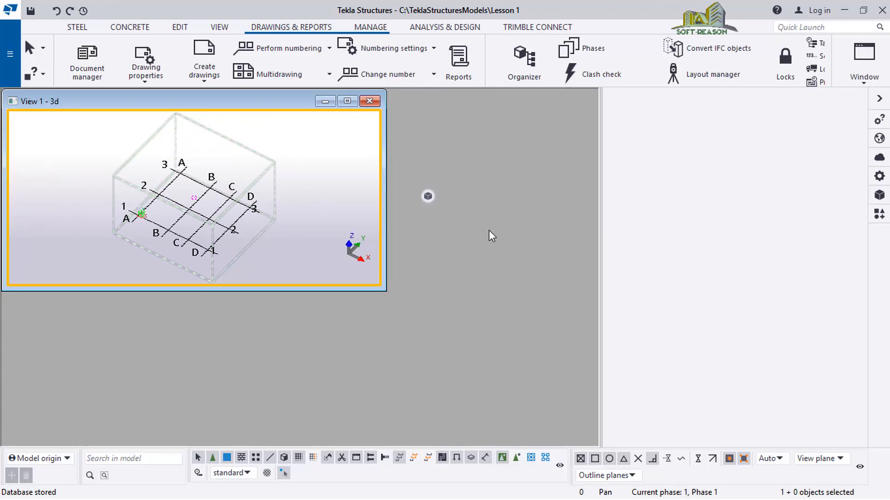
pyautogui.click(864, 83)
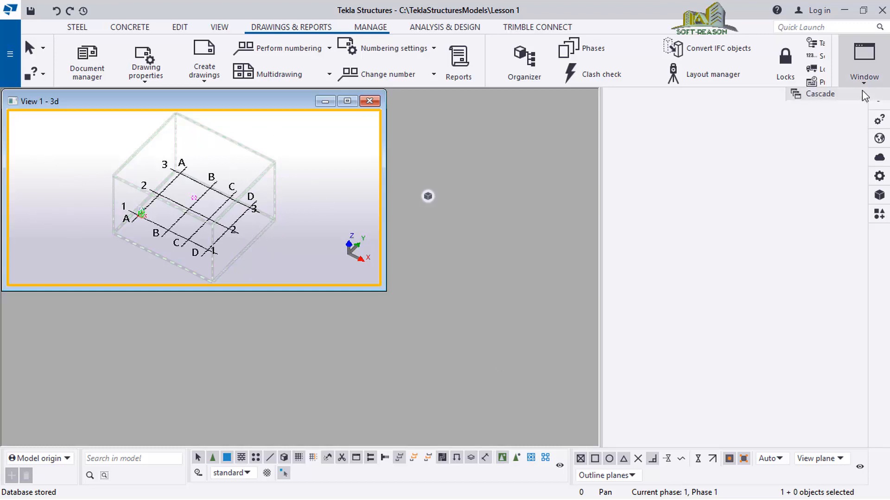
pyautogui.click(865, 80)
pyautogui.click(864, 80)
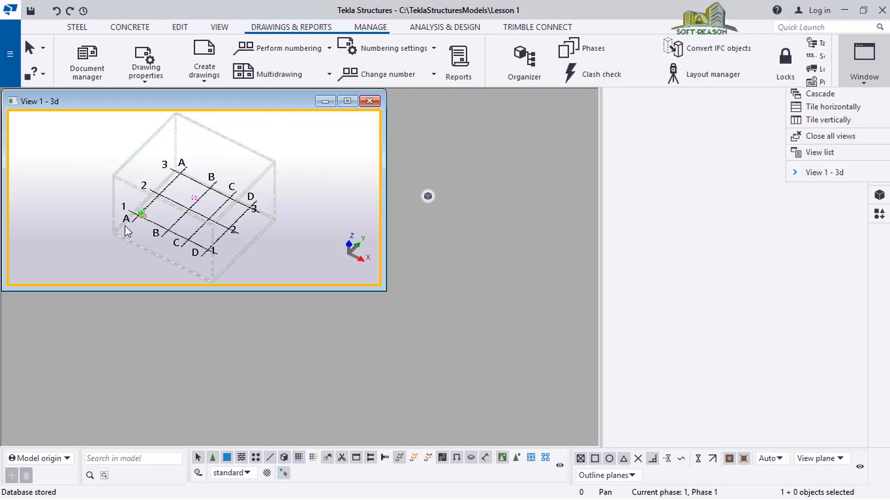
# Open the keyboard shortcut settings and filter the Modeling commands by "tile"
pyautogui.click(8, 60)
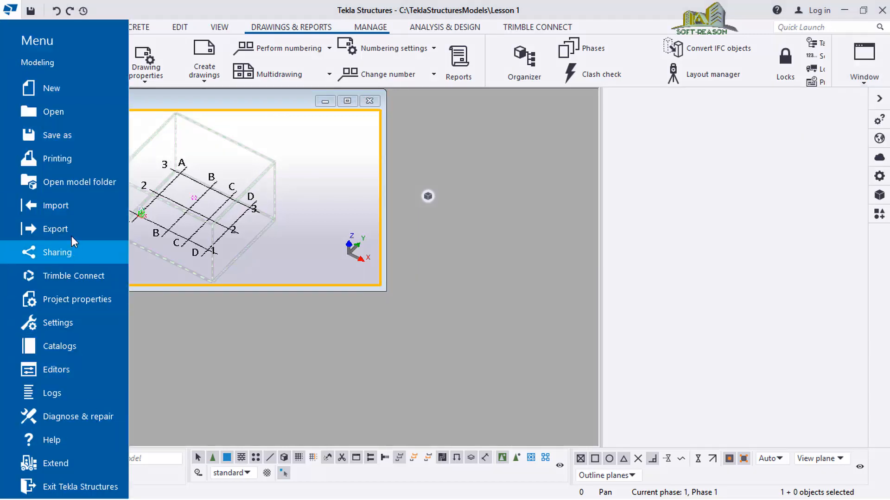
pyautogui.click(74, 322)
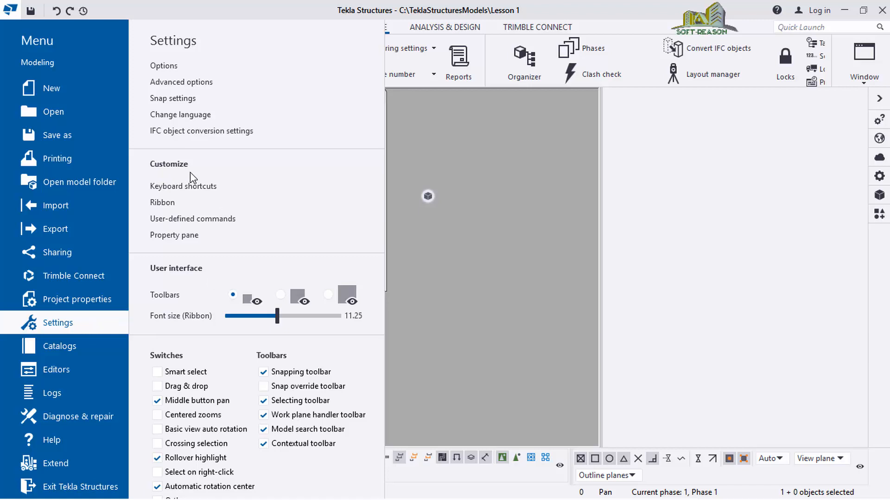
pyautogui.click(174, 190)
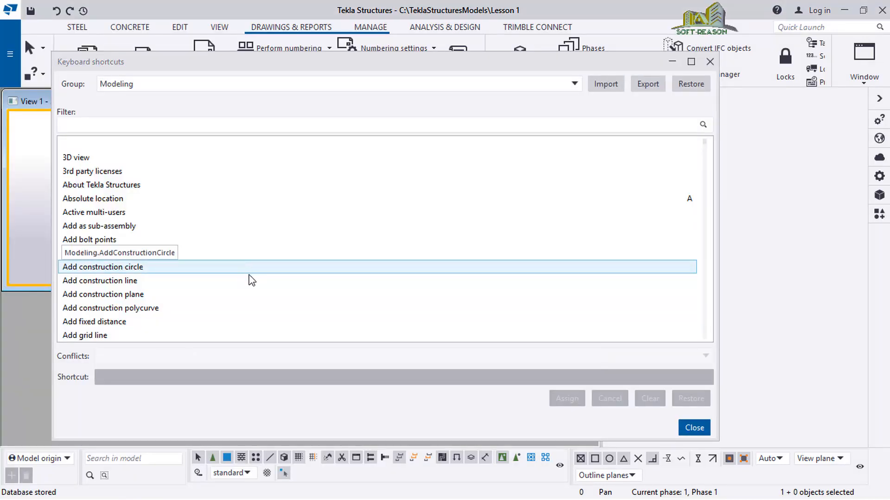
pyautogui.click(129, 124)
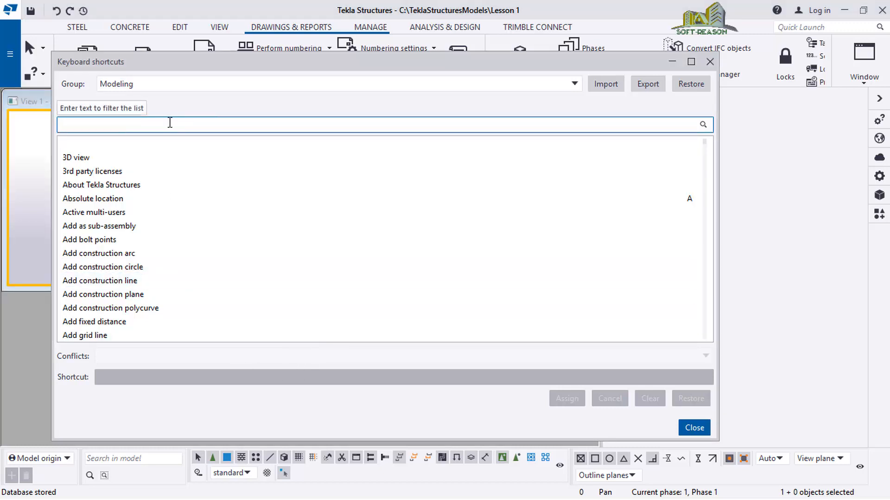
pyautogui.write('til')
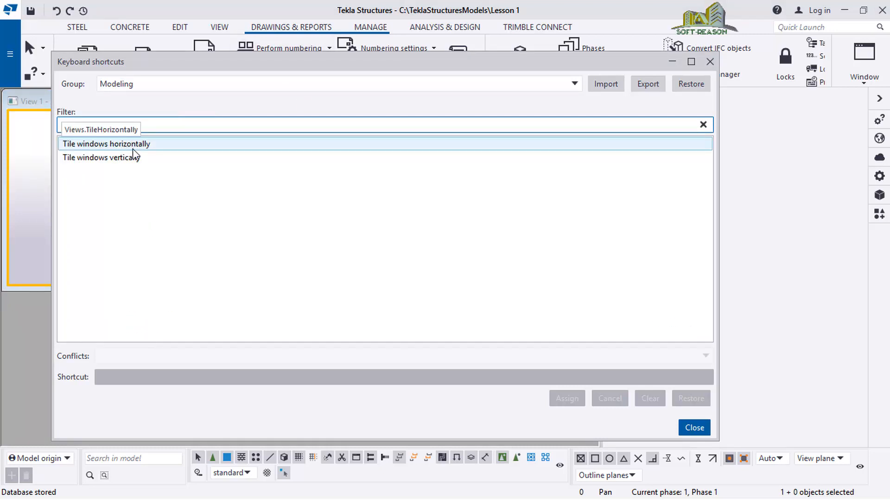
pyautogui.write('e')
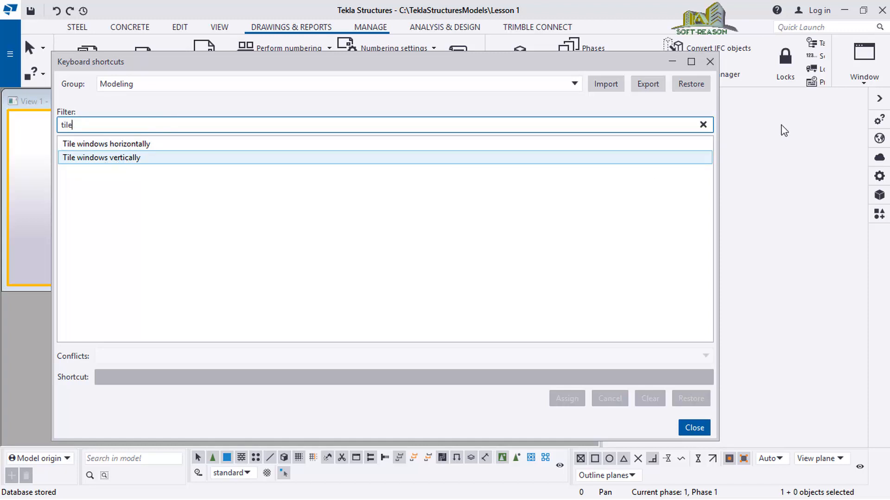
# Check the window arrangement options and assign Q as the keyboard shortcut for Tile windows vertically
pyautogui.click(862, 85)
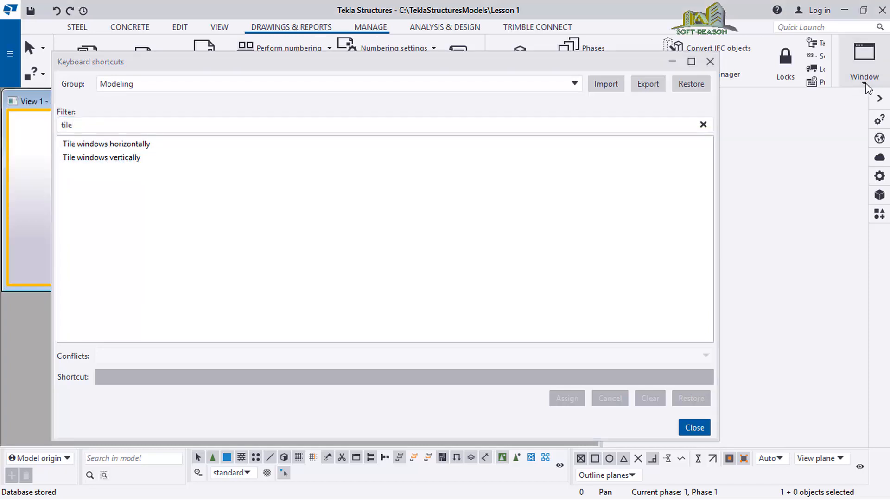
pyautogui.click(864, 86)
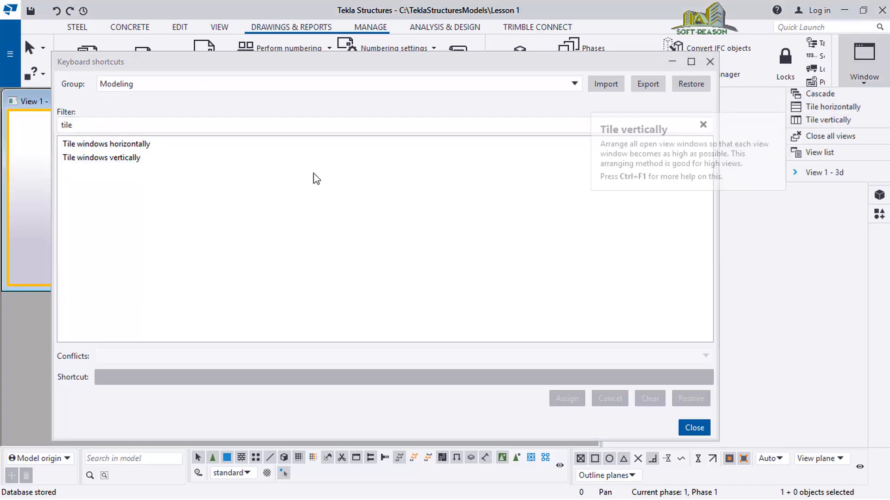
pyautogui.click(102, 145)
pyautogui.click(169, 378)
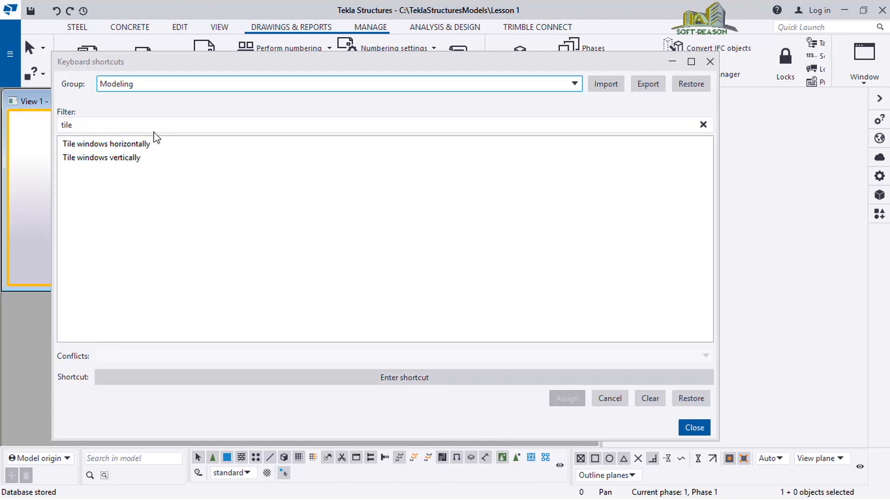
pyautogui.click(101, 156)
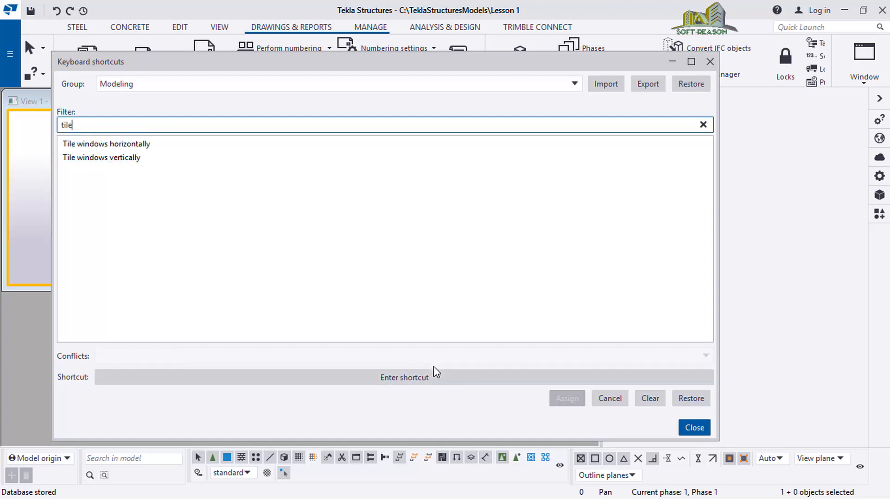
pyautogui.click(420, 377)
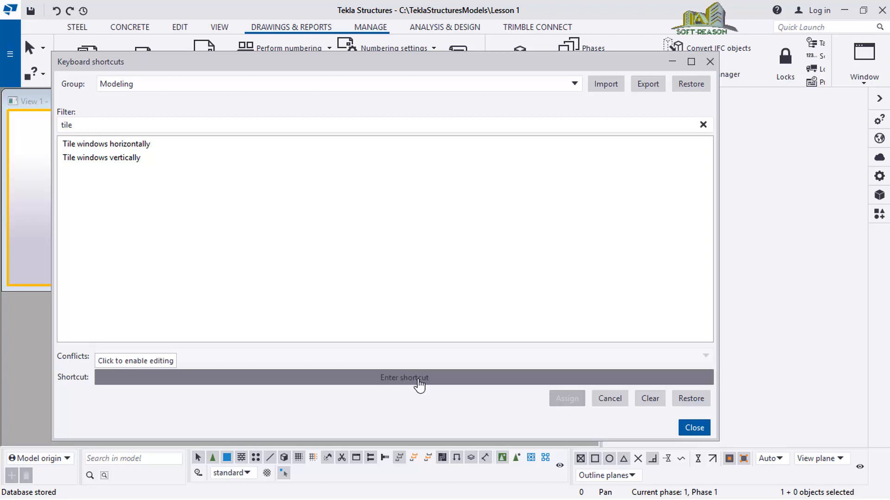
pyautogui.click(416, 382)
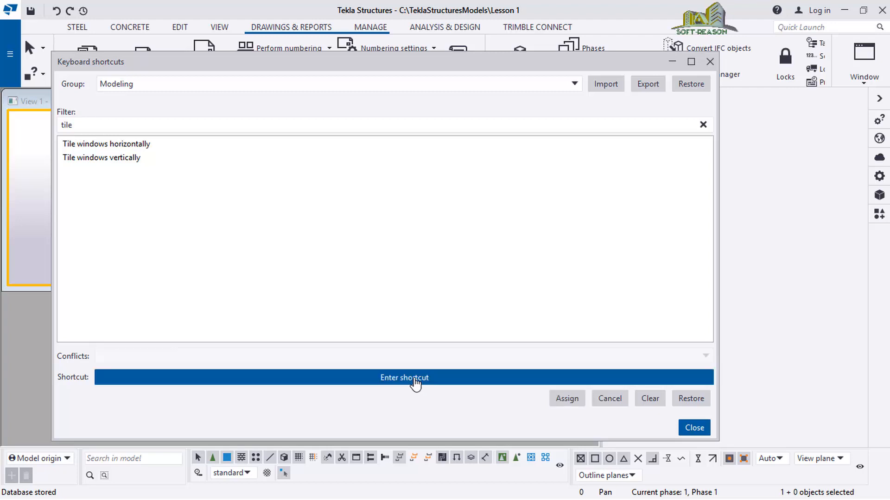
pyautogui.click(134, 161)
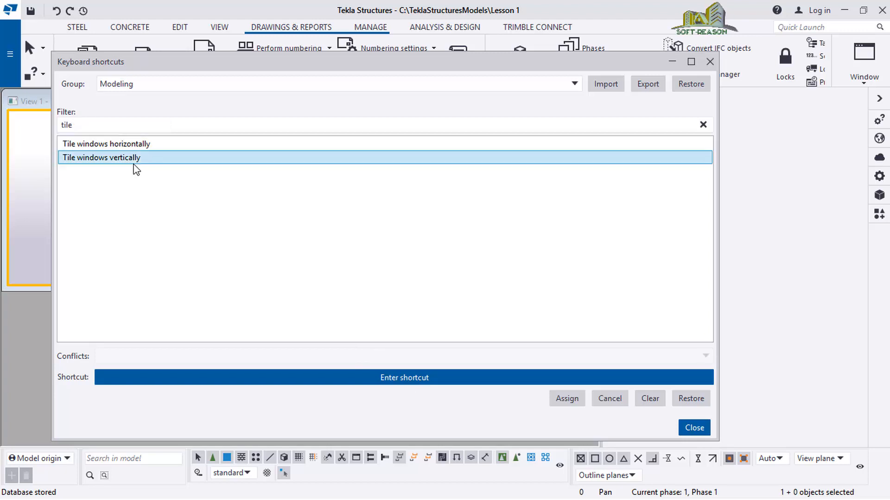
pyautogui.click(410, 385)
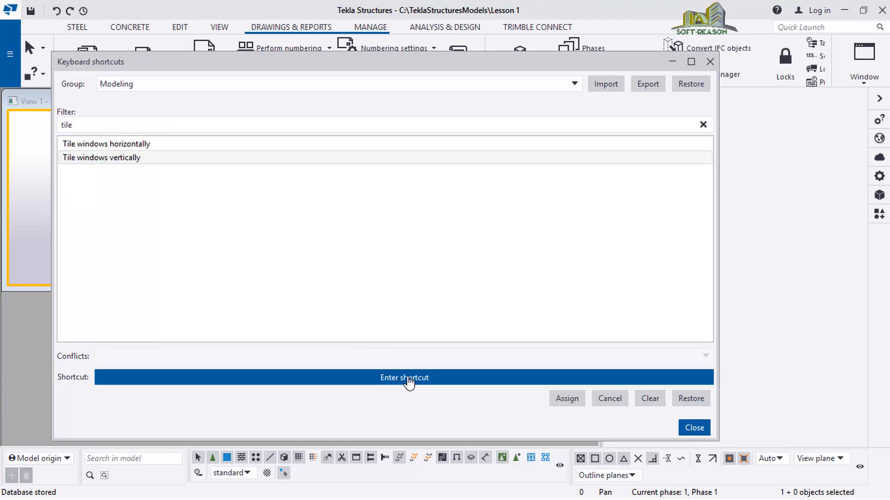
pyautogui.press('q')
pyautogui.click(573, 406)
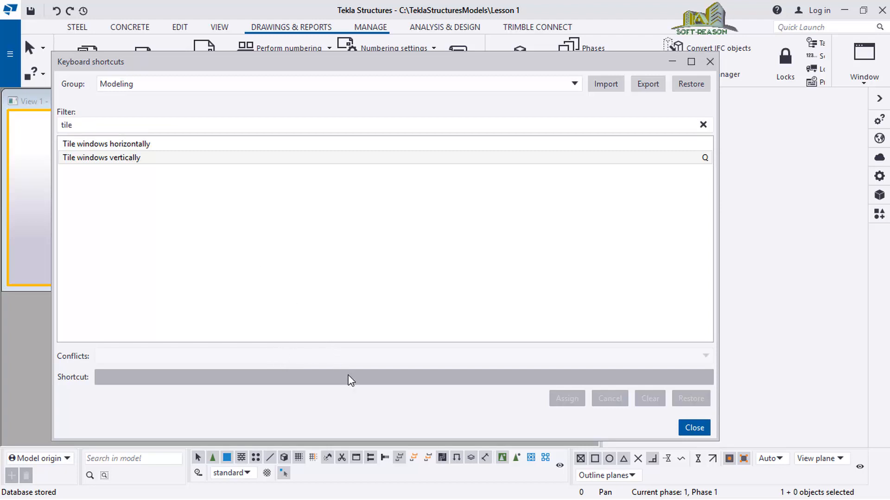
# Try to set N as the keyboard shortcut for Tile windows horizontally and clear the entry
pyautogui.click(142, 144)
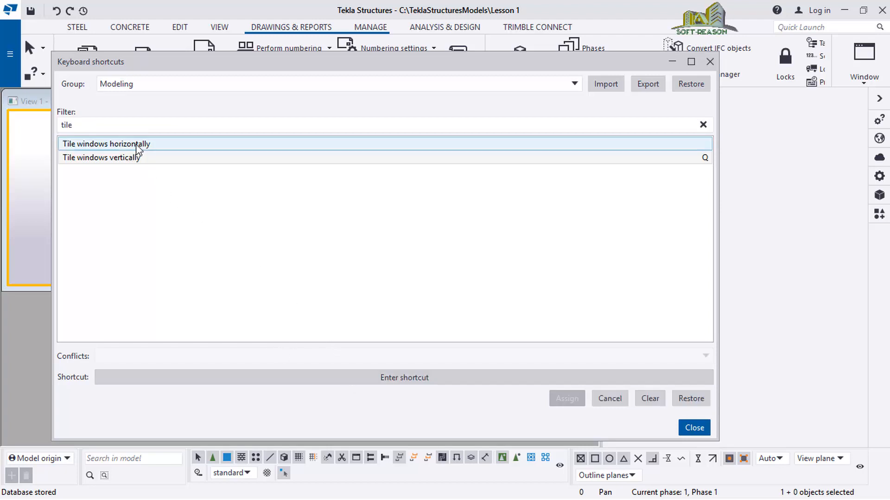
pyautogui.click(383, 379)
pyautogui.click(110, 131)
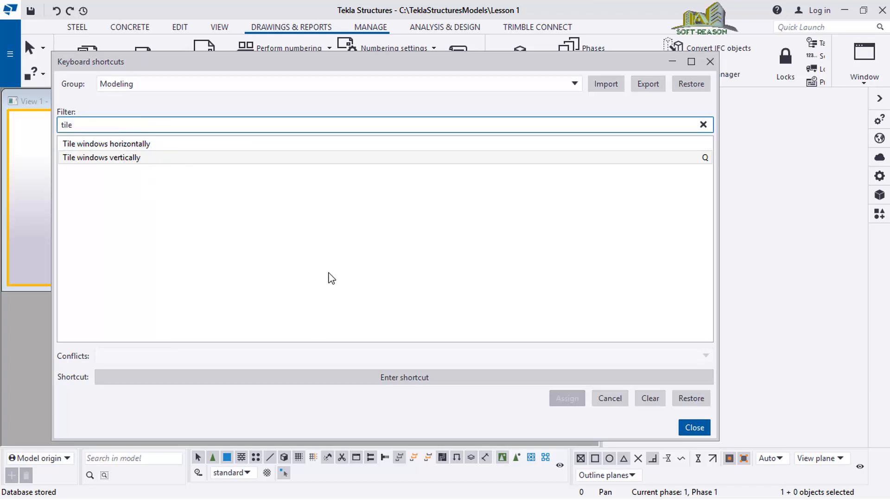
pyautogui.click(393, 382)
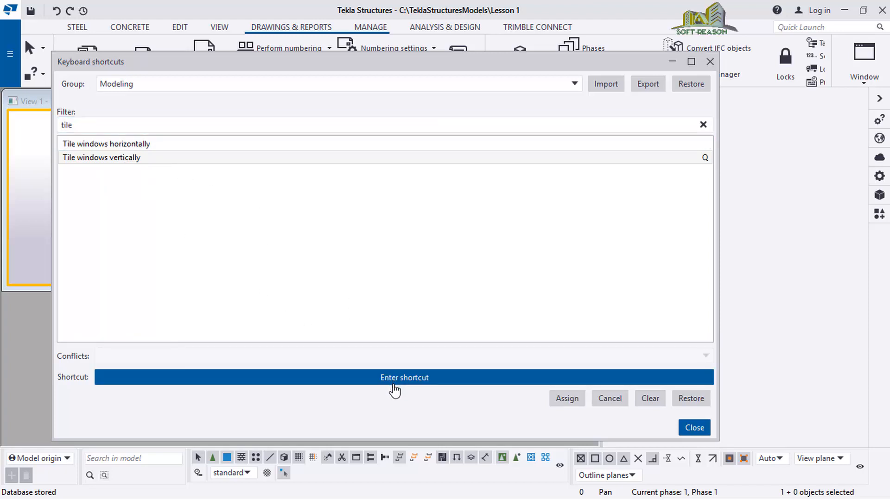
pyautogui.press('n')
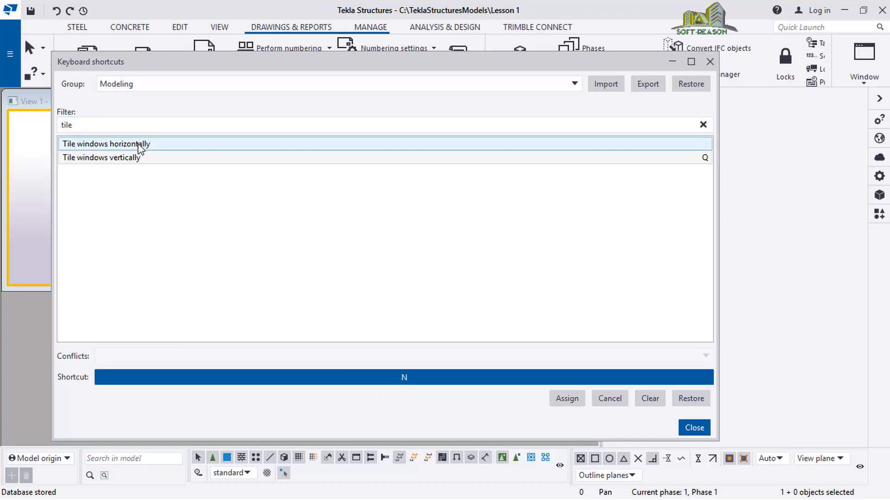
pyautogui.click(430, 382)
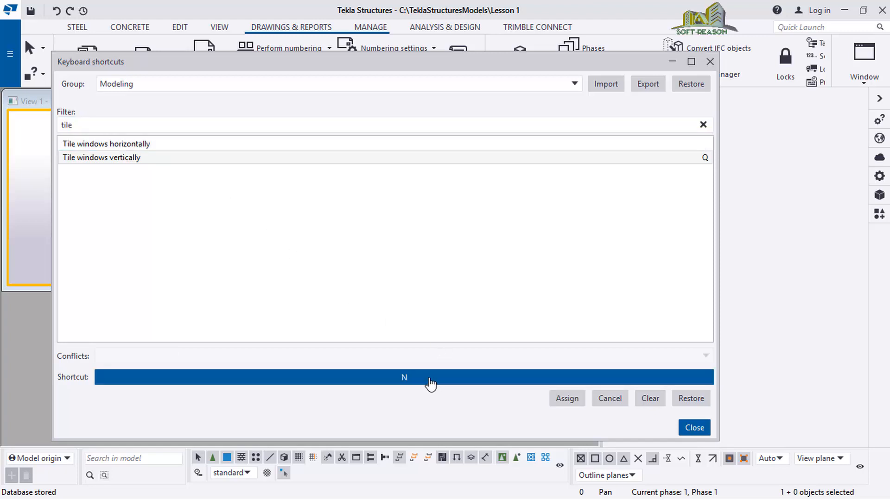
pyautogui.press('BackSpace')
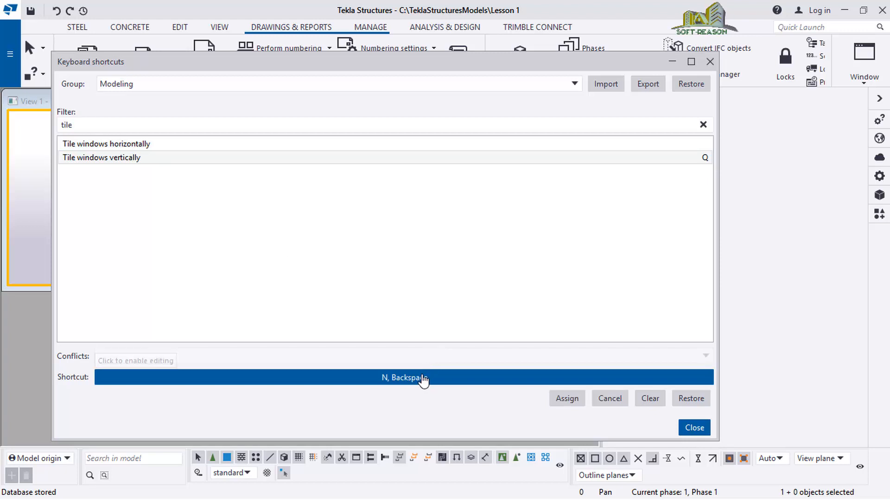
pyautogui.click(423, 378)
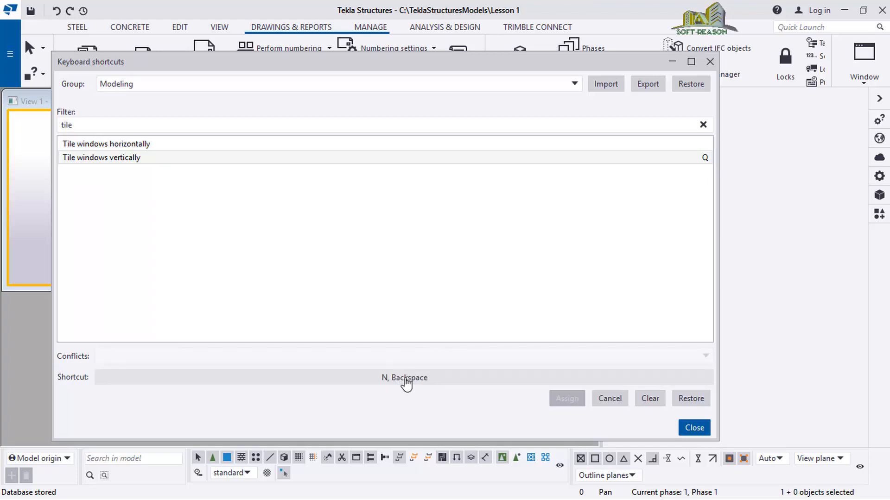
pyautogui.click(404, 384)
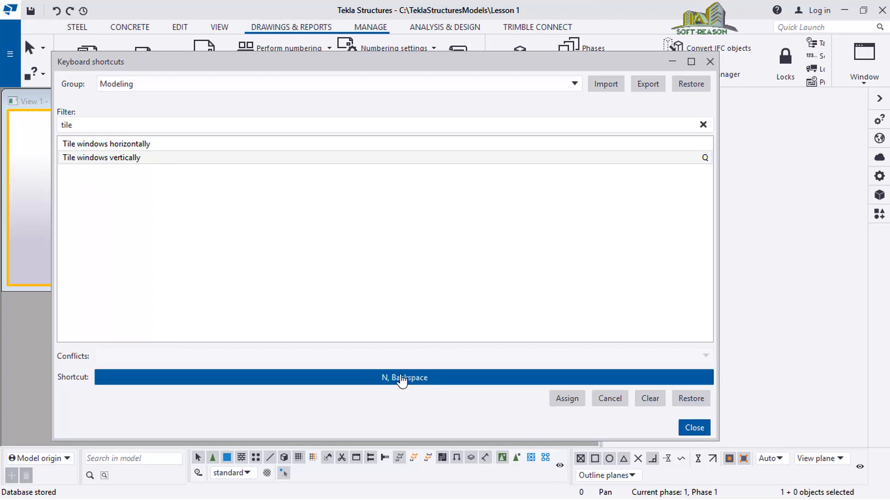
pyautogui.click(645, 402)
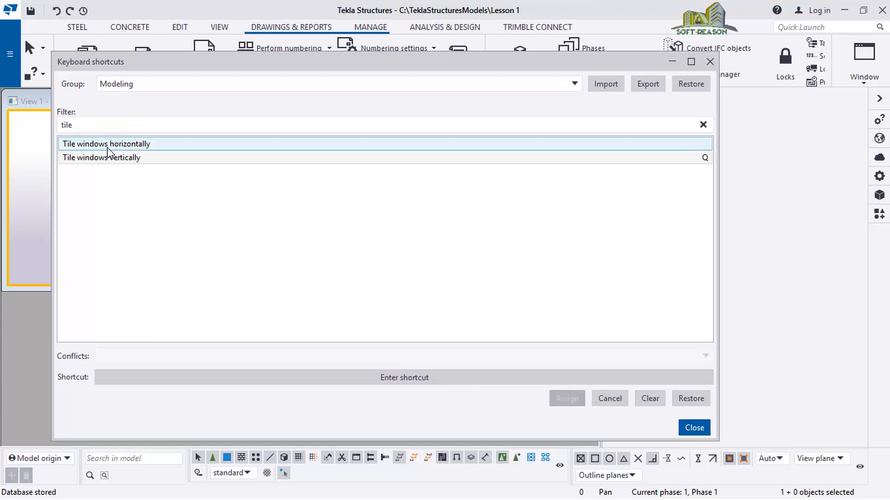
# Try V as the keyboard shortcut for Tile windows horizontally and clear it
pyautogui.click(422, 381)
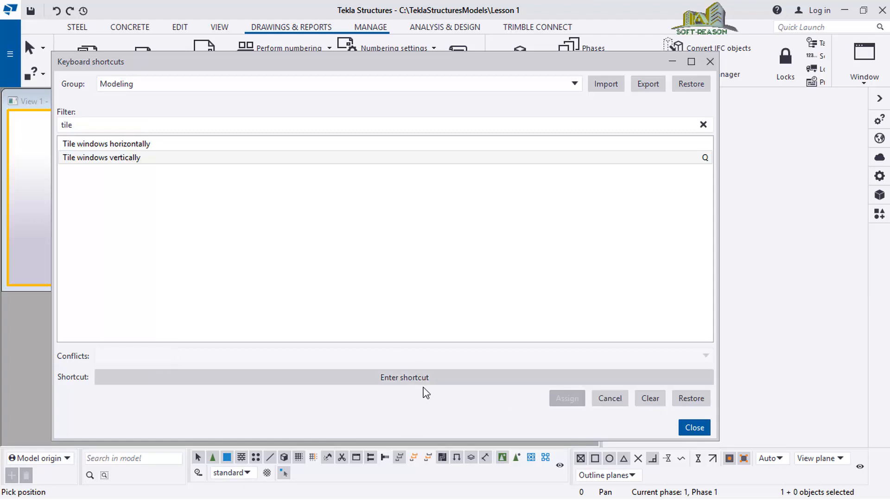
pyautogui.press('v')
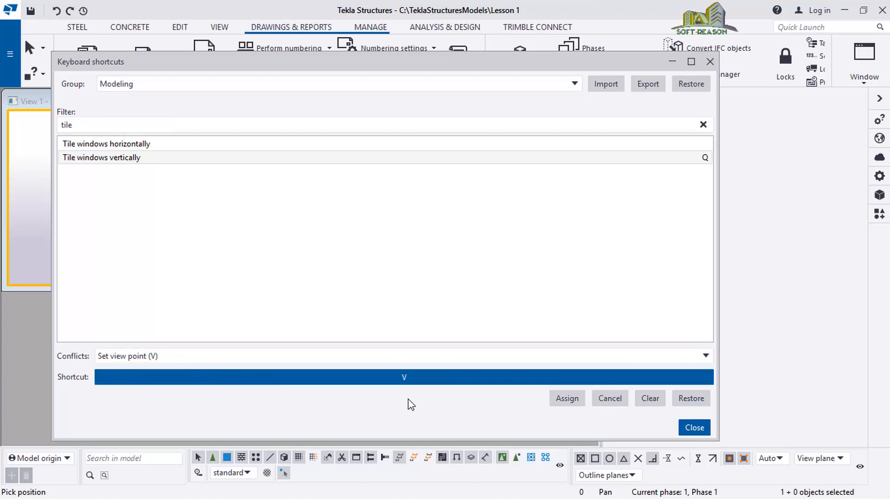
pyautogui.click(644, 402)
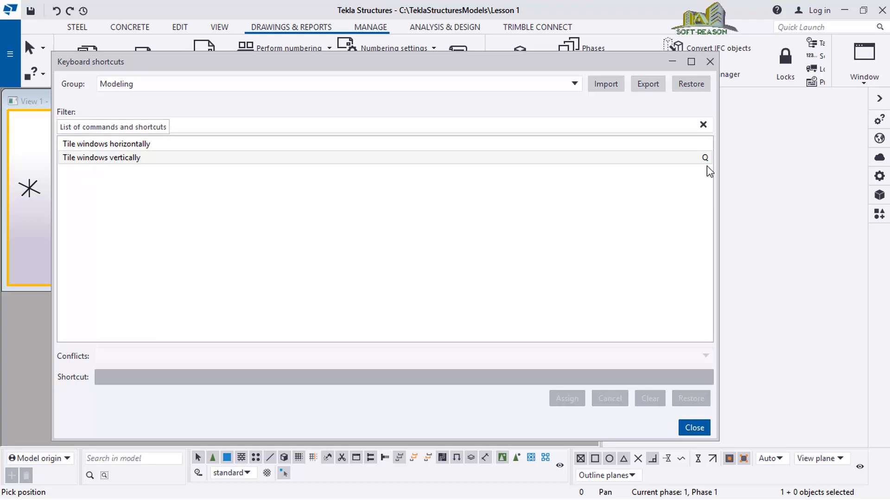
# Close the keyboard shortcut settings, shrink the 3D view window and enlarge it to fill the workspace again
pyautogui.click(693, 428)
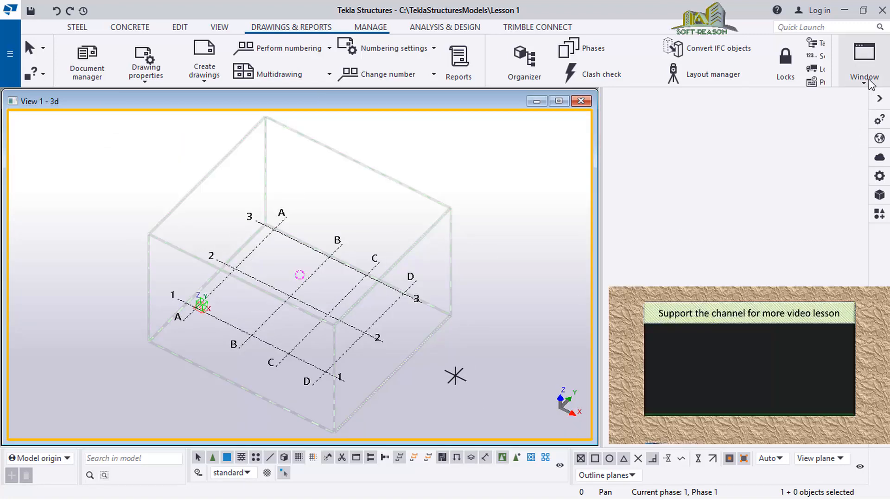
pyautogui.moveTo(486, 444); pyautogui.dragTo(384, 259)
pyautogui.moveTo(526, 259); pyautogui.dragTo(526, 444)
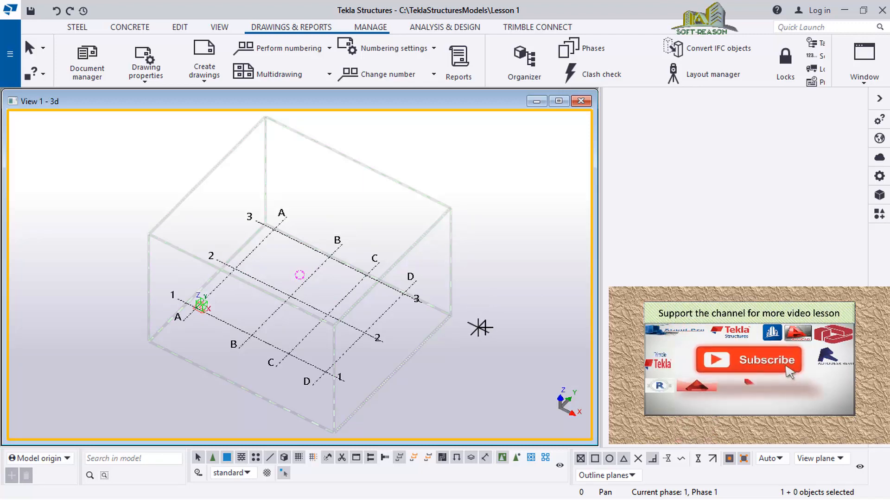
# Review the modeling length unit choices in the Units and decimals options, keep mm, and accept the settings
pyautogui.click(10, 54)
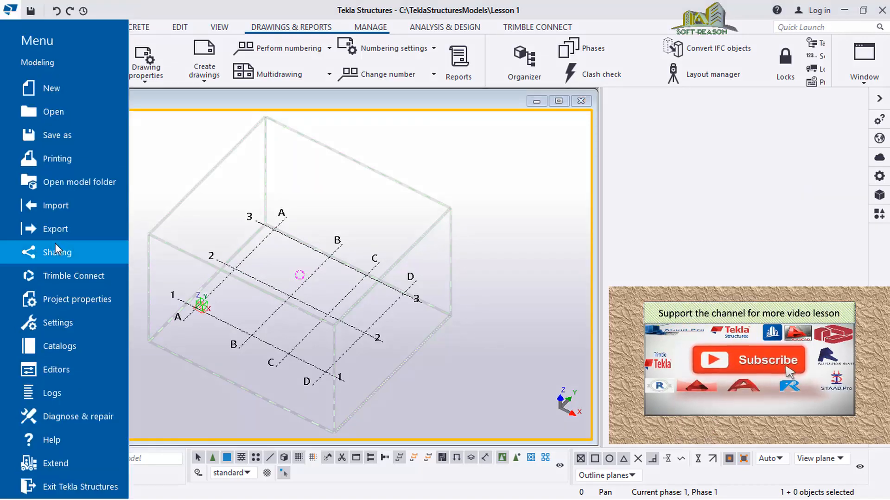
pyautogui.click(73, 323)
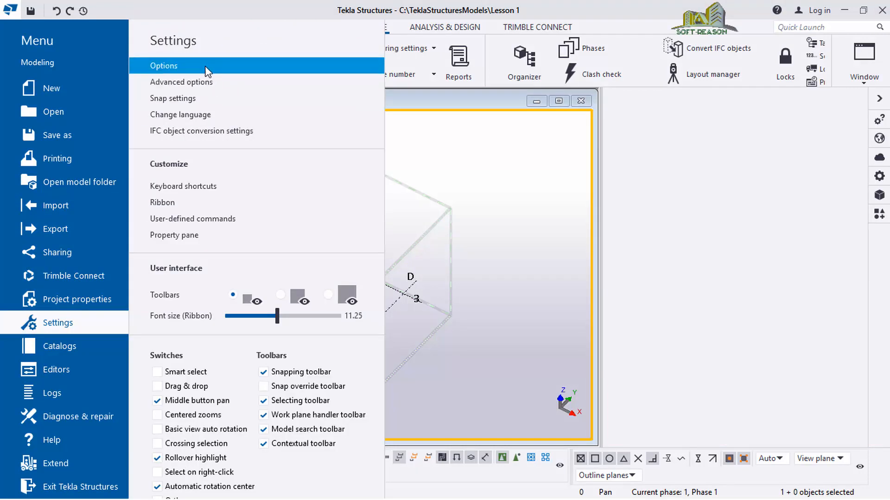
pyautogui.click(205, 70)
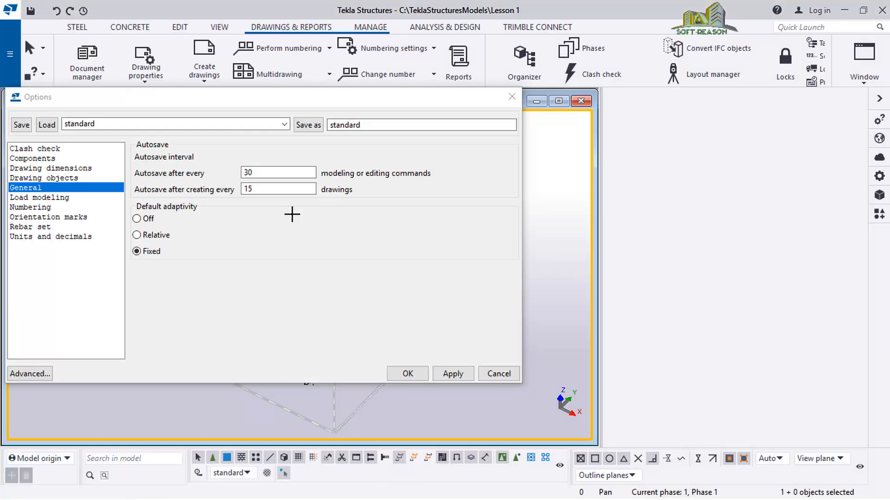
pyautogui.click(42, 238)
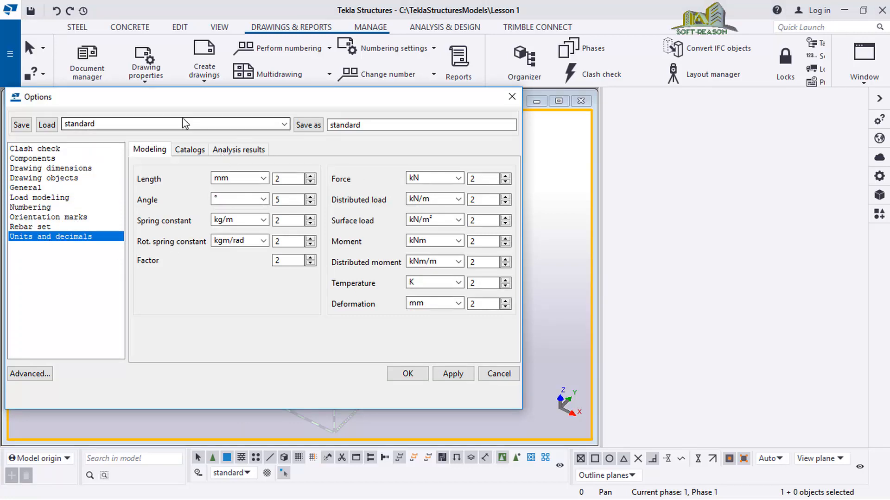
pyautogui.moveTo(112, 101); pyautogui.dragTo(220, 94)
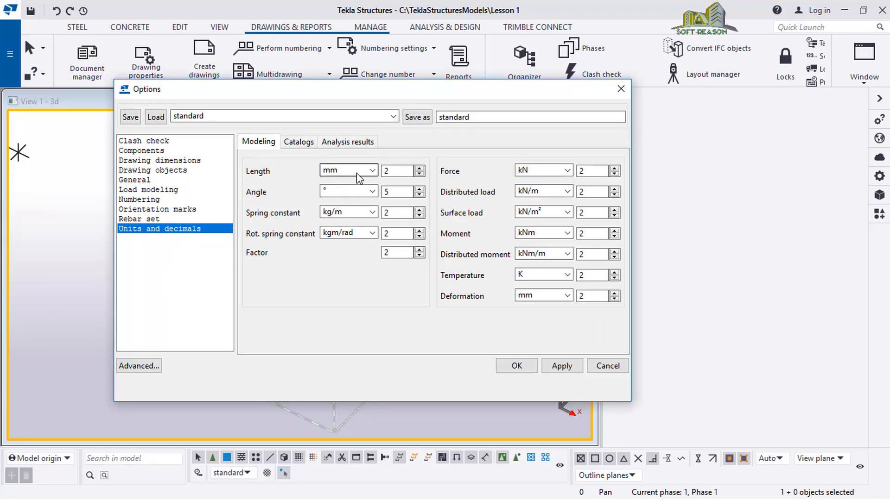
pyautogui.click(372, 172)
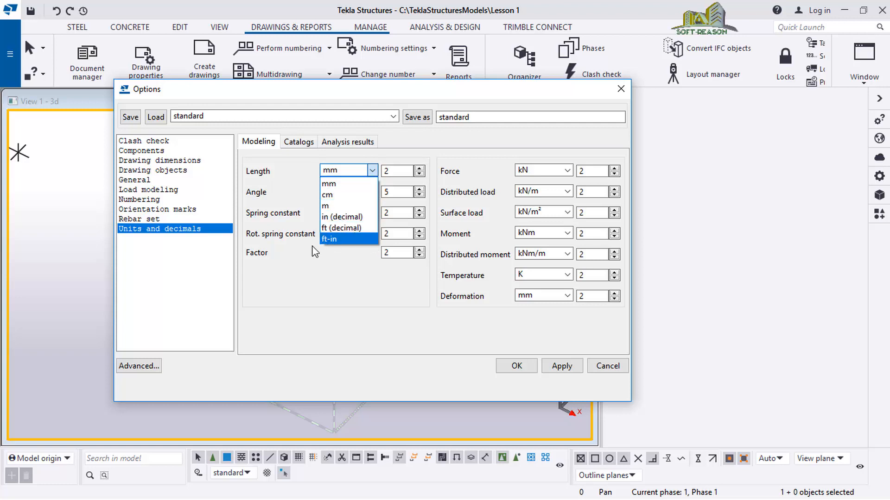
pyautogui.click(438, 147)
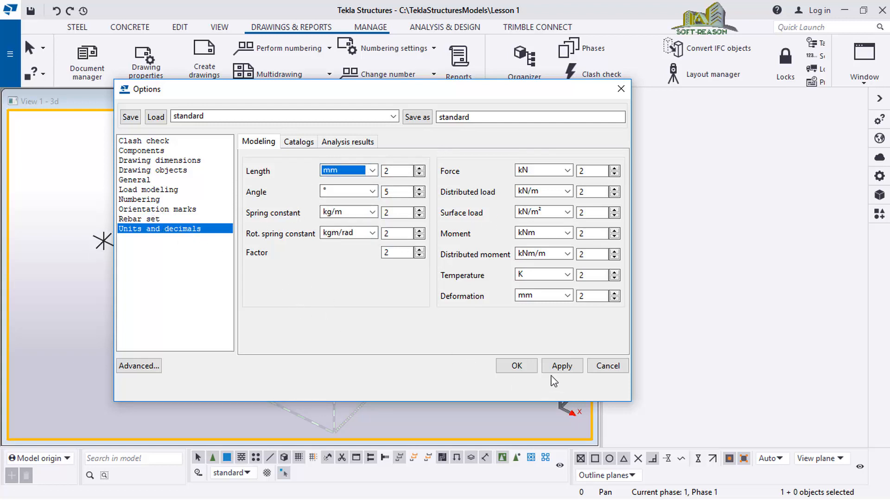
pyautogui.click(521, 365)
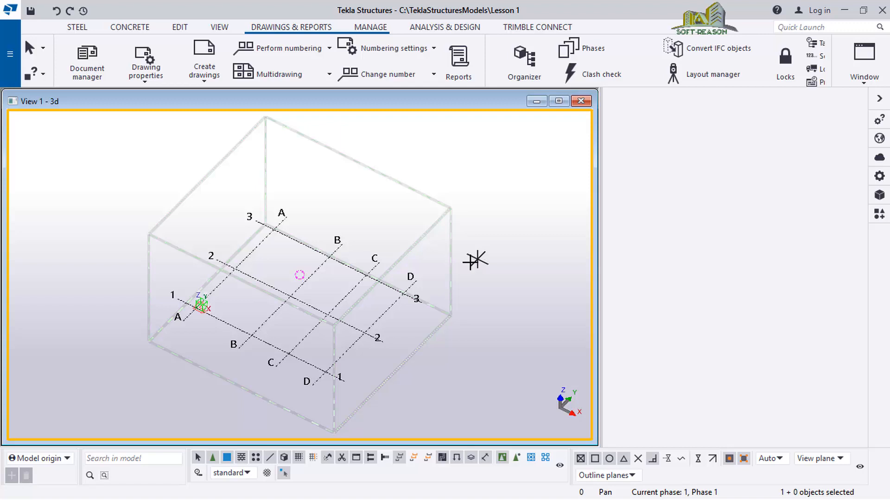
# Switch View 1 from 3D to plan and back to 3D, and examine the grid at closer and wider zoom
pyautogui.hotkey('ctrl', 'p')
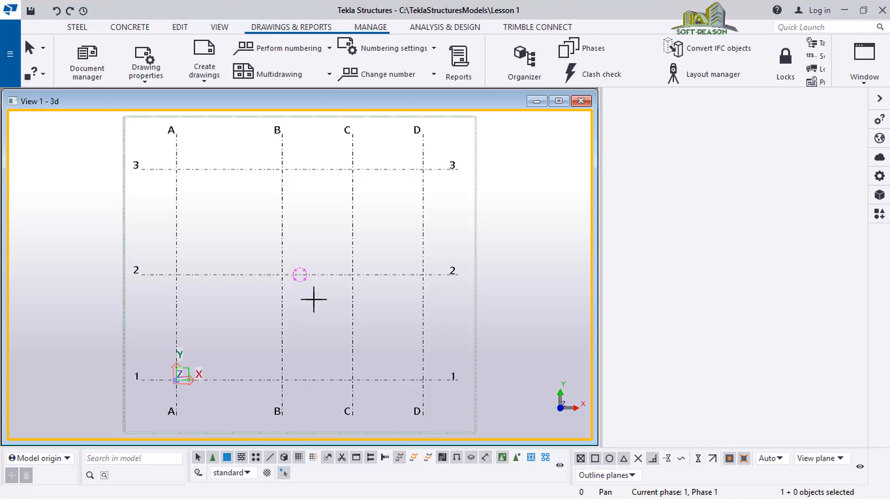
pyautogui.hotkey('ctrl', 'p')
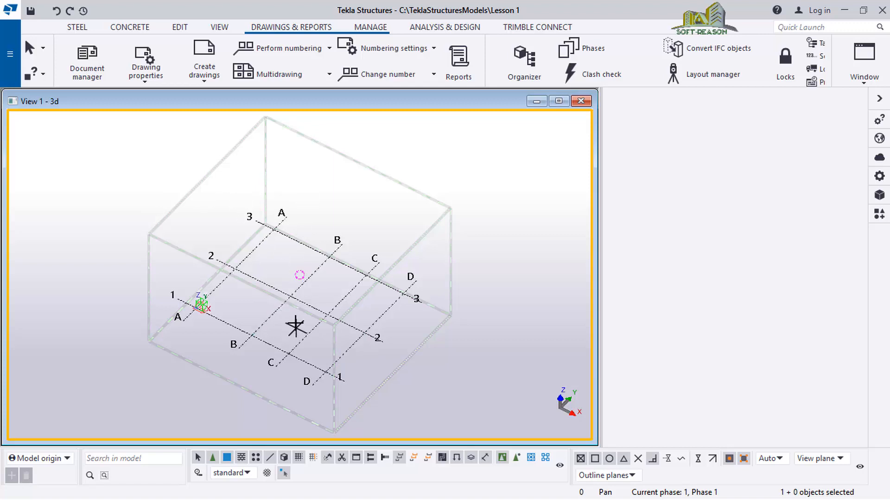
pyautogui.scroll(1, 294, 312)
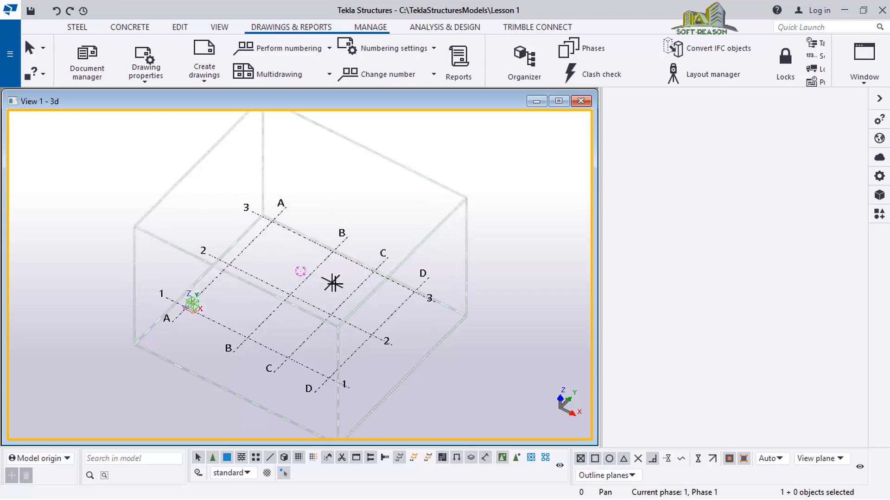
pyautogui.scroll(1, 325, 291)
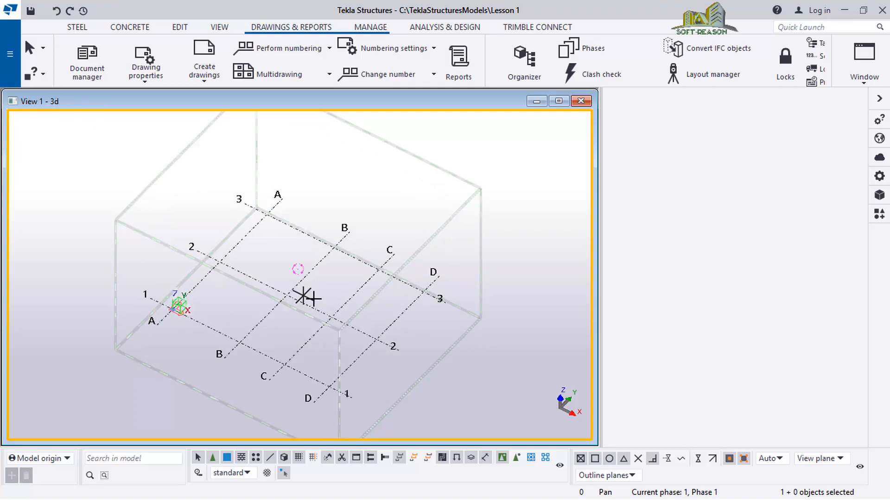
pyautogui.scroll(4, 298, 277)
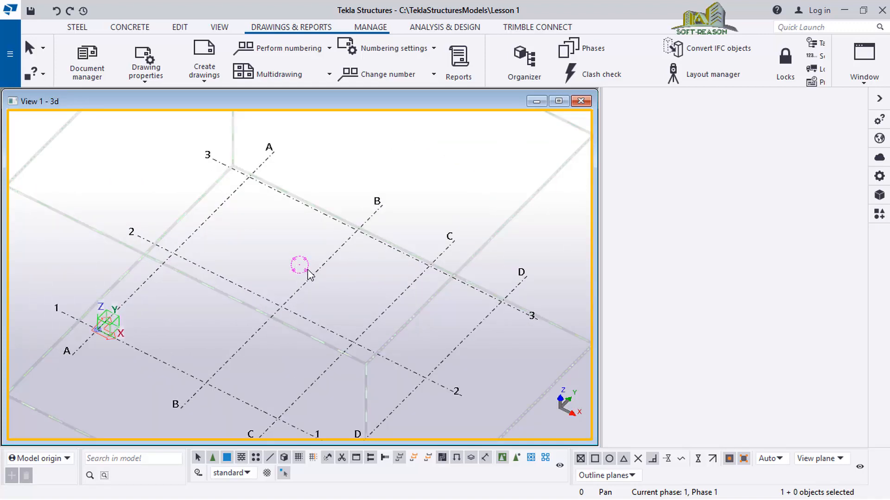
pyautogui.scroll(-4, 302, 260)
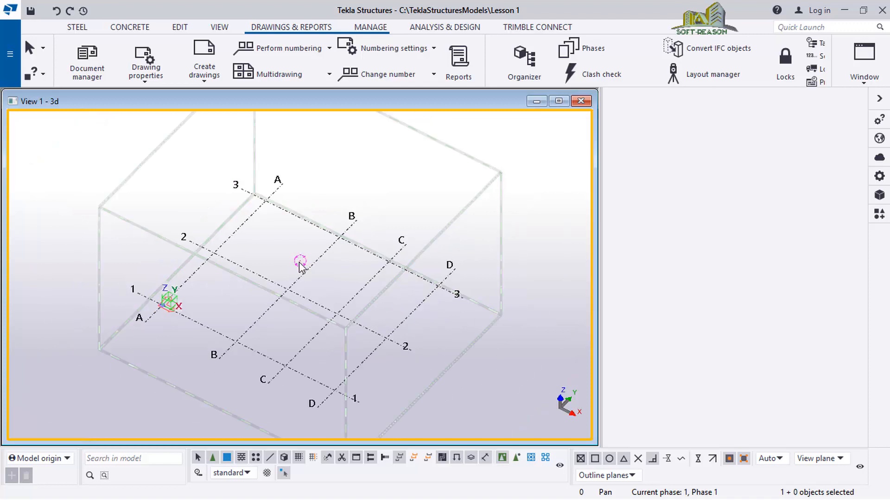
pyautogui.scroll(-1, 321, 296)
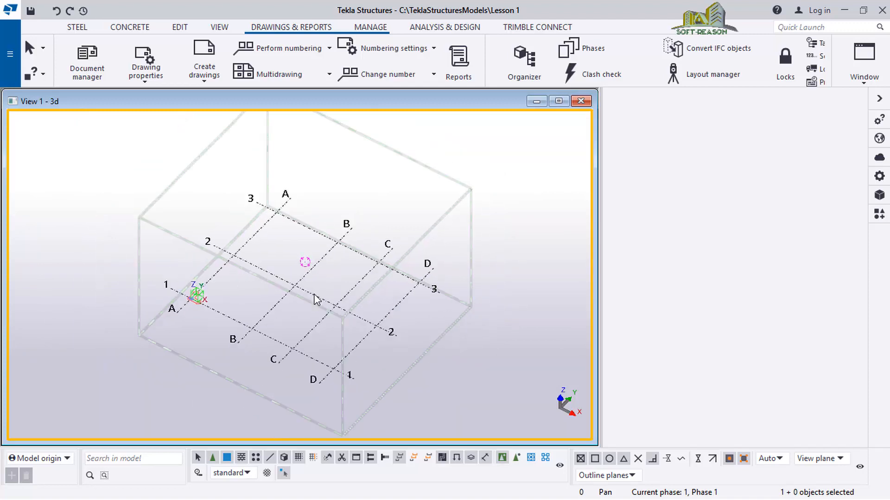
pyautogui.scroll(-2, 337, 321)
pyautogui.scroll(1, 329, 379)
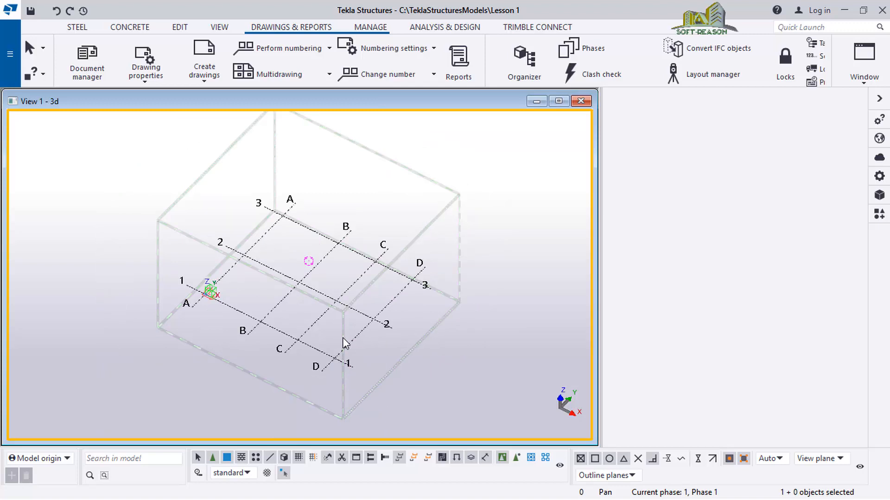
# Pan and rotate the 3D view slightly to examine the grid and work area box from a lower angle
pyautogui.moveTo(390, 318); pyautogui.dragTo(373, 337, button='middle')
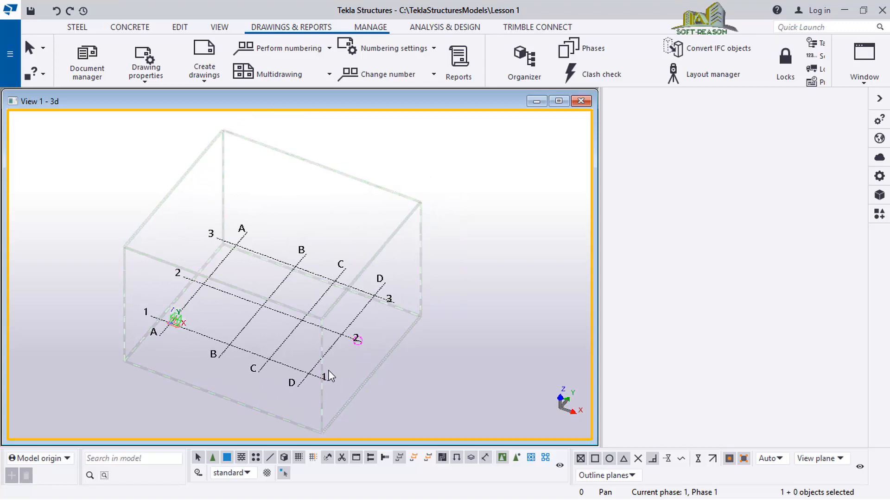
pyautogui.moveTo(287, 364)
pyautogui.keyDown('ctrl'); pyautogui.mouseDown(button='middle')
pyautogui.moveTo(310, 369)
pyautogui.moveTo(344, 328)
pyautogui.moveTo(361, 260)
pyautogui.moveTo(361, 306)
pyautogui.moveTo(248, 363)
pyautogui.moveTo(199, 306)
pyautogui.moveTo(173, 317)
pyautogui.moveTo(105, 301)
pyautogui.moveTo(171, 342)
pyautogui.moveTo(297, 341)
pyautogui.moveTo(291, 355)
pyautogui.mouseUp(button='middle'); pyautogui.keyUp('ctrl')
pyautogui.scroll(3, 263, 411)
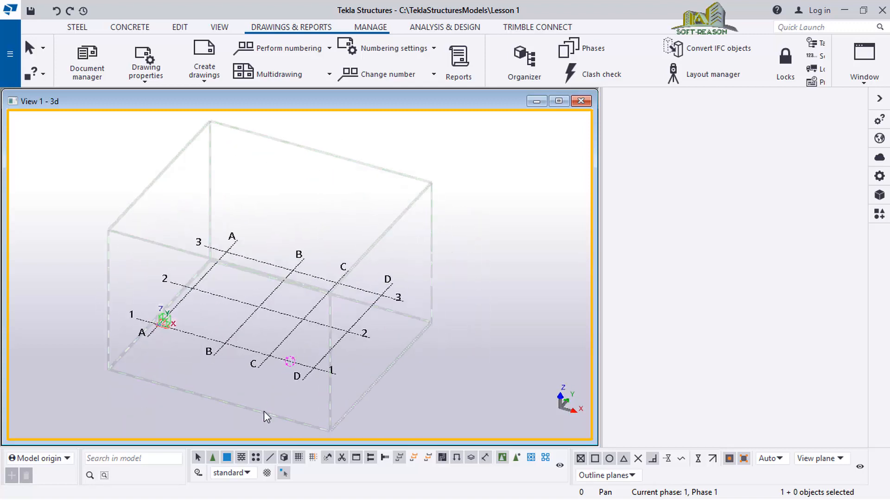
pyautogui.scroll(-1, 319, 350)
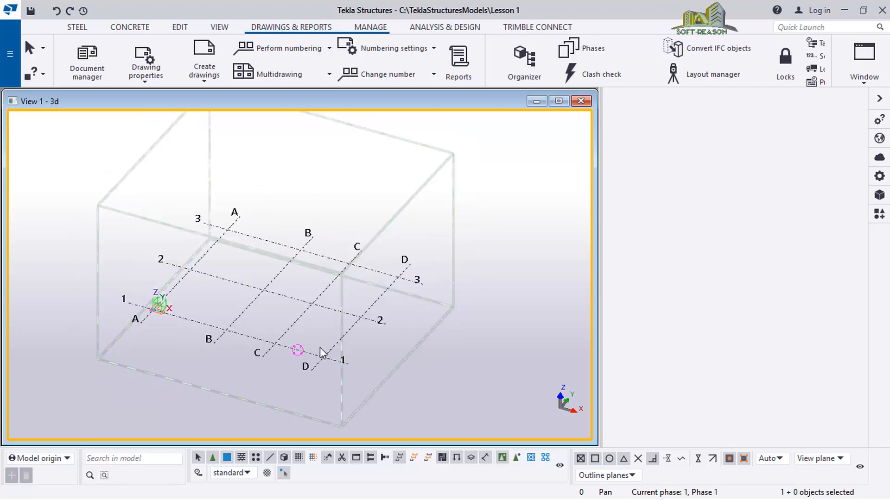
pyautogui.scroll(-1, 347, 302)
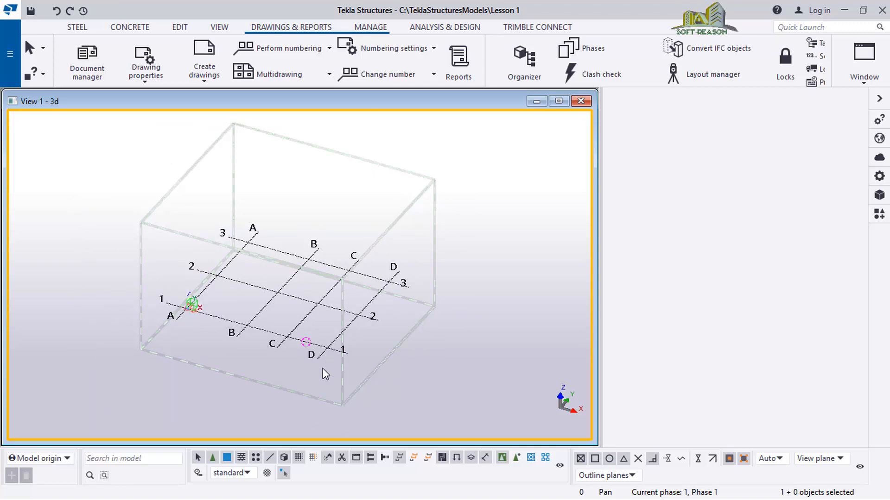
# Set the view rotation centre at grid intersection D-1 and rotate the model around it until the Y axis runs roughly across the view
pyautogui.press('v')
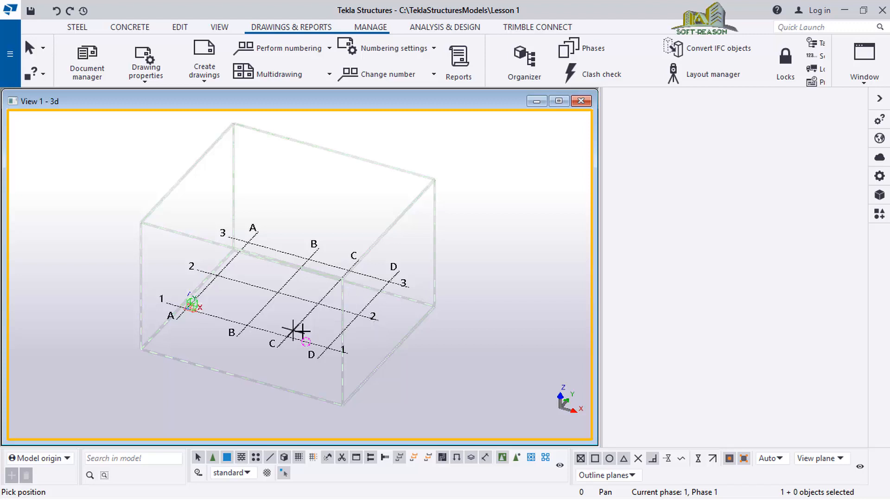
pyautogui.scroll(2, 324, 348)
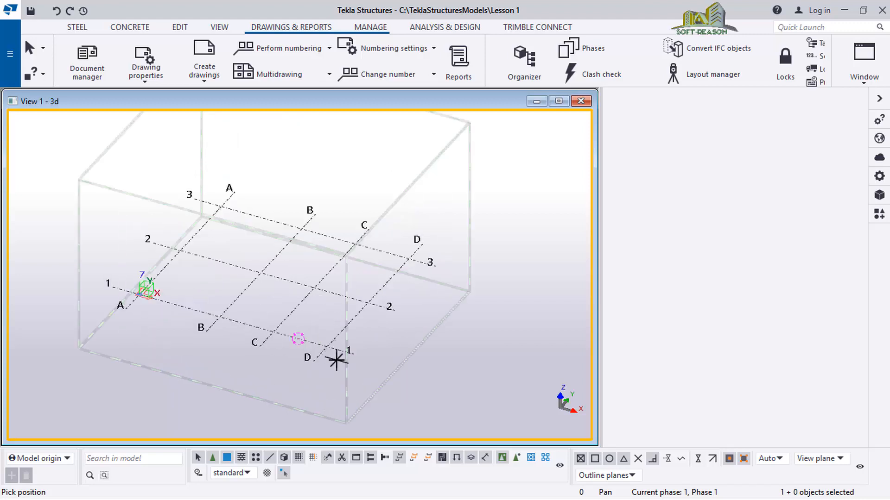
pyautogui.scroll(1, 336, 361)
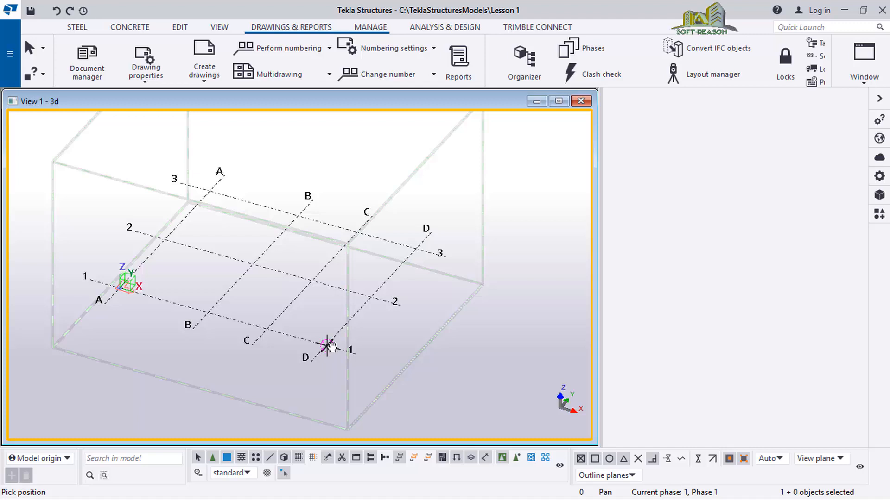
pyautogui.keyDown('ctrl'); pyautogui.moveTo(332, 345); pyautogui.dragTo(246, 350, button='middle'); pyautogui.keyUp('ctrl')
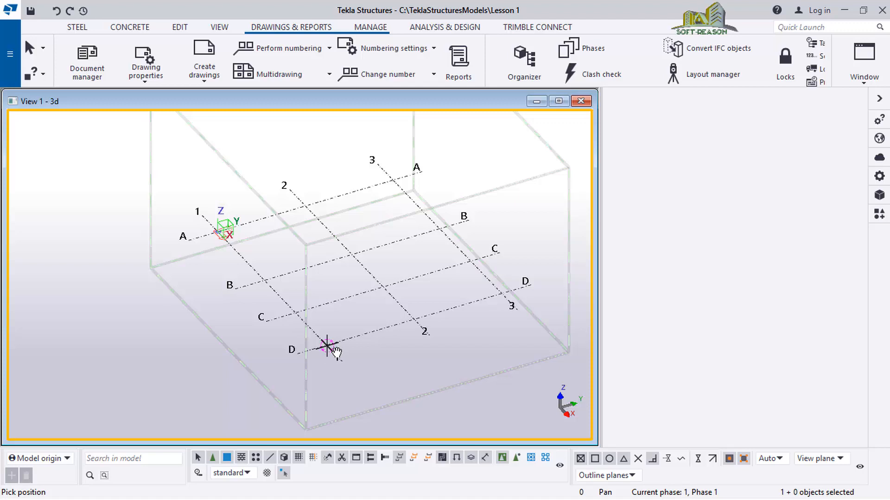
pyautogui.scroll(-5, 338, 351)
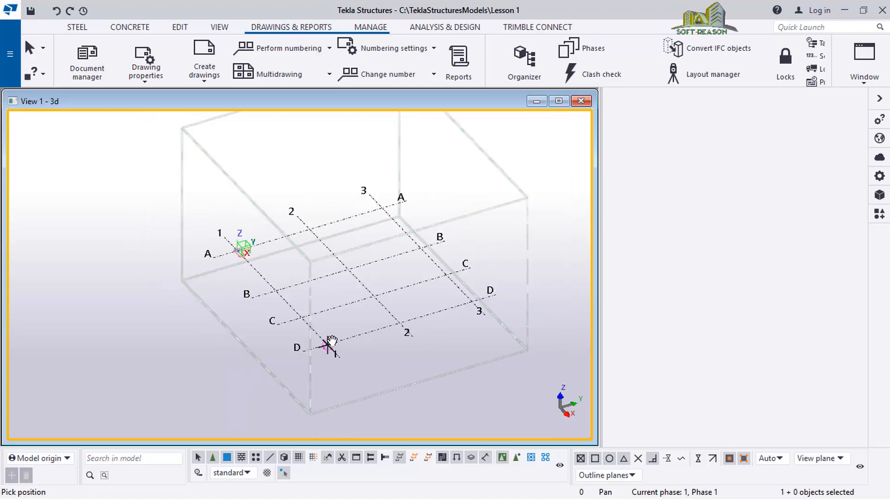
pyautogui.scroll(1, 342, 350)
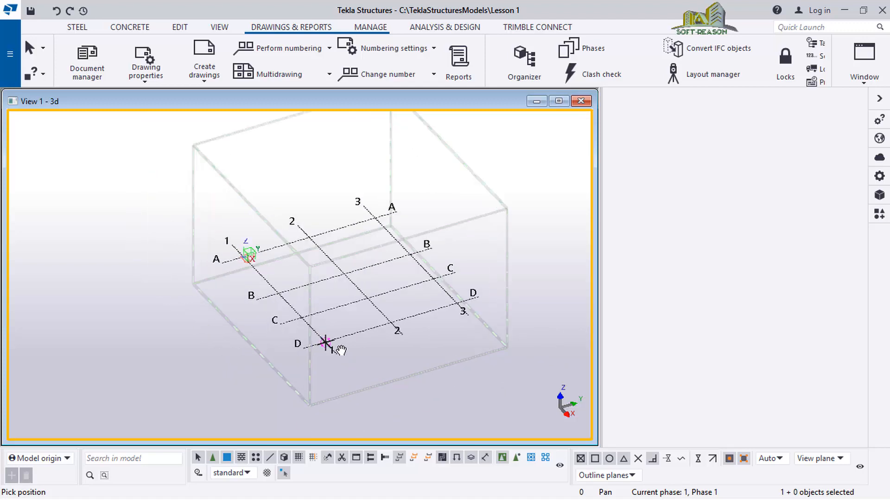
pyautogui.scroll(1, 345, 348)
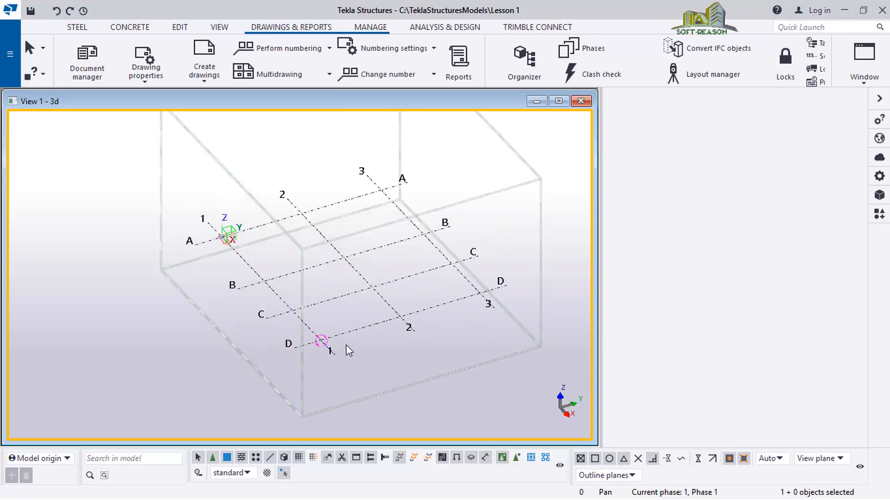
pyautogui.scroll(-3, 339, 354)
pyautogui.scroll(2, 344, 357)
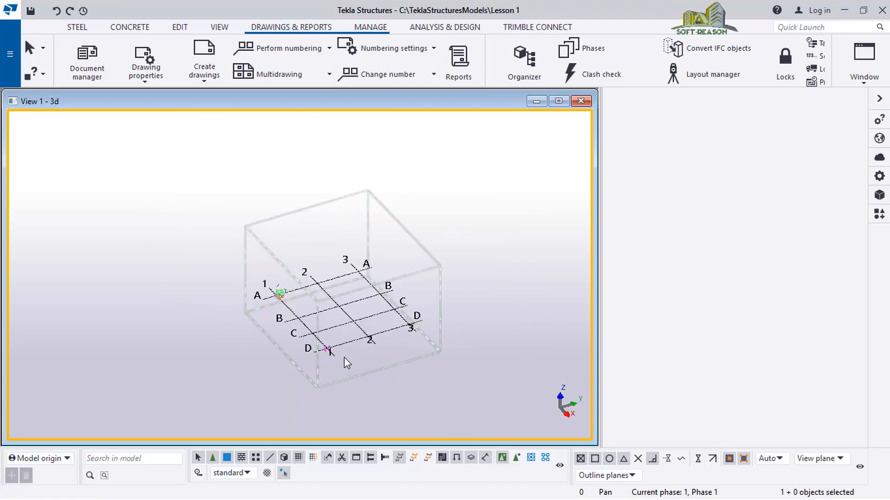
pyautogui.scroll(1, 344, 362)
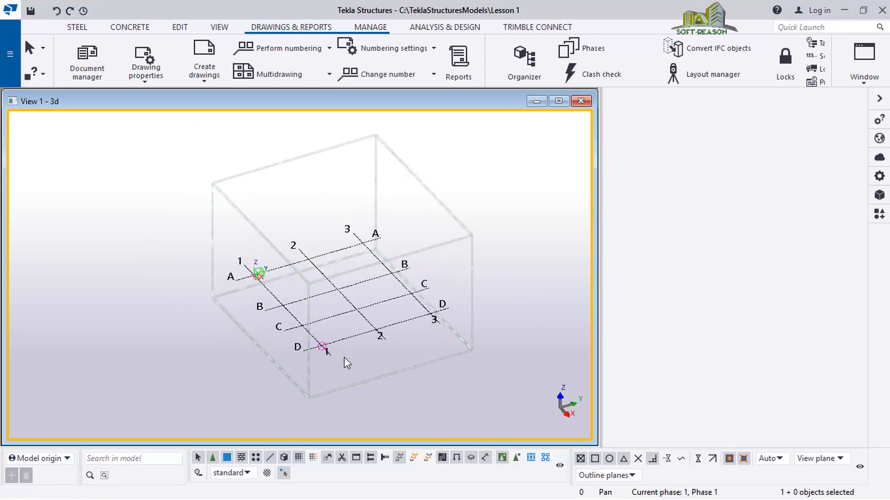
# Examine the grid in plan view, return to the rotated 3D view, and fit the whole work area box inside the window
pyautogui.hotkey('ctrl', 'p')
pyautogui.scroll(-2, 360, 251)
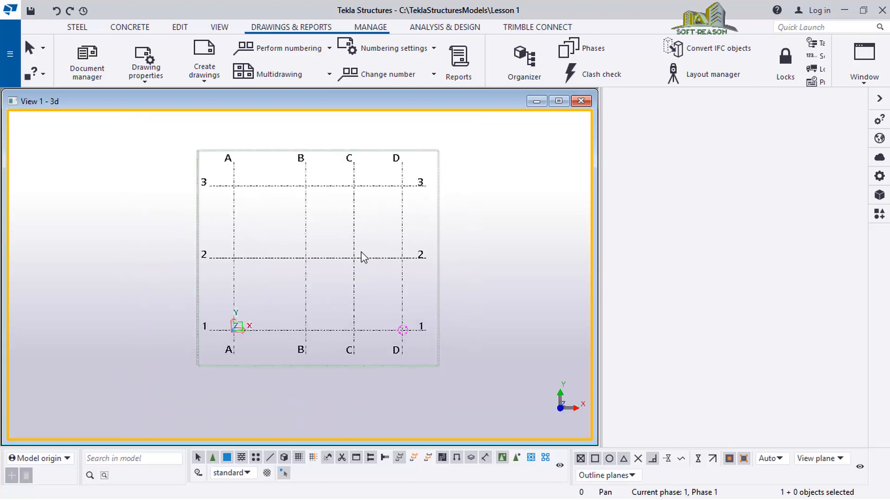
pyautogui.scroll(1, 278, 296)
pyautogui.scroll(1, 257, 329)
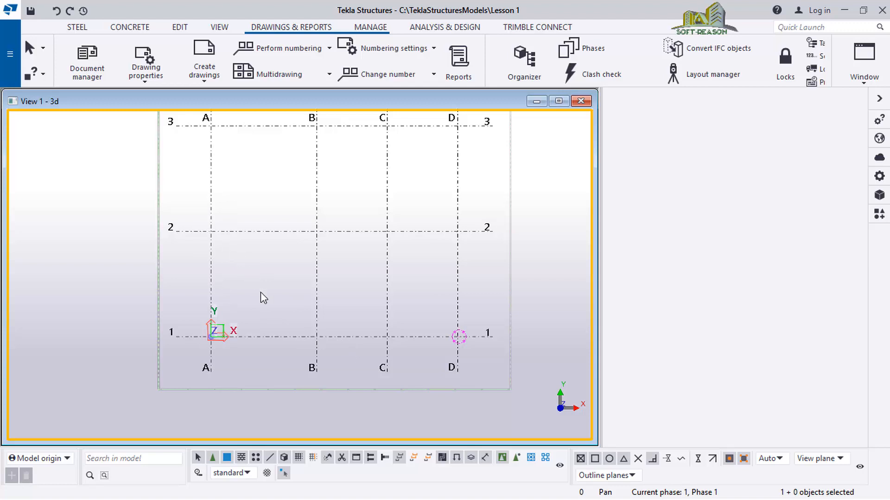
pyautogui.scroll(-1, 275, 340)
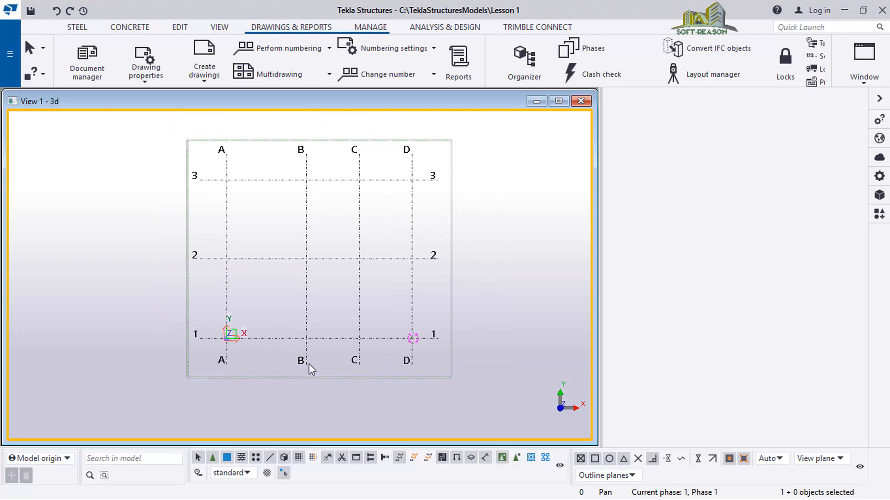
pyautogui.hotkey('ctrl', 'p')
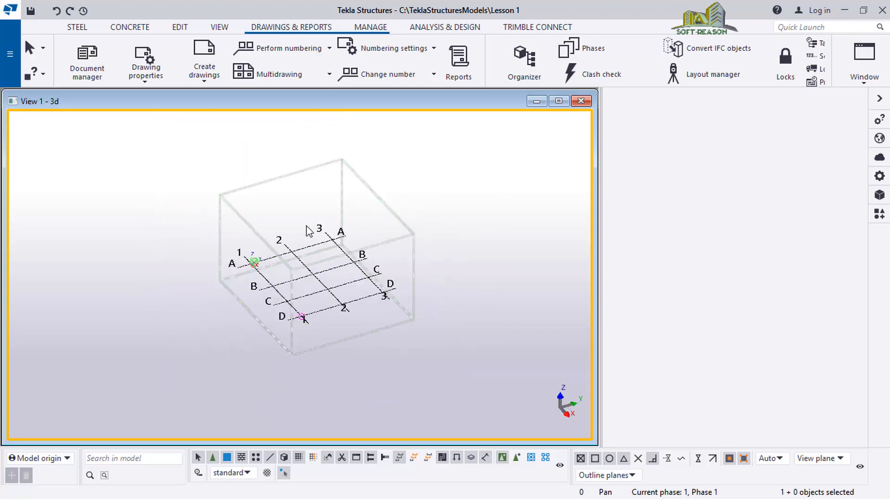
pyautogui.scroll(1, 308, 231)
pyautogui.scroll(2, 380, 237)
pyautogui.scroll(2, 350, 269)
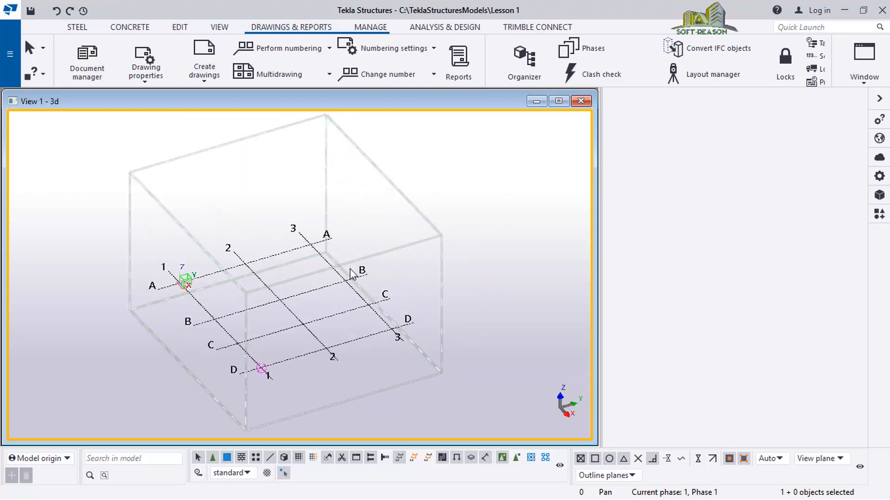
pyautogui.scroll(-2, 218, 216)
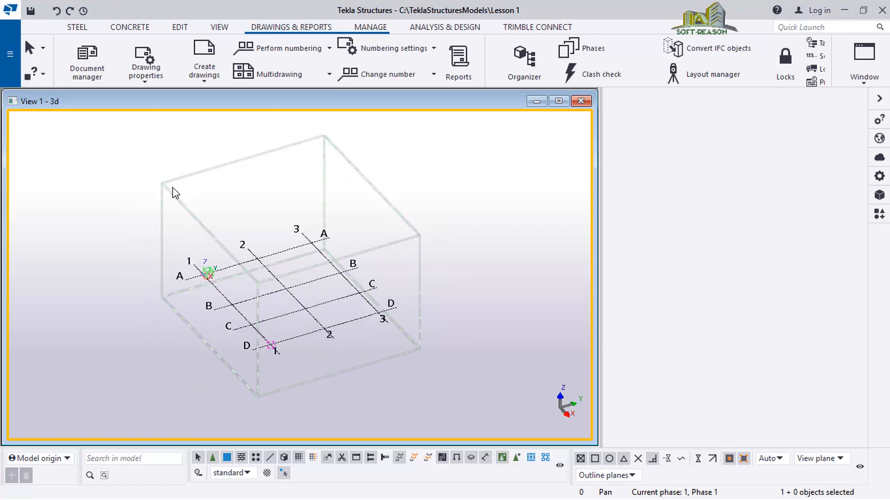
# Examine the grid and the full work area box in the 3D view at closer and wider zoom
pyautogui.scroll(1, 319, 333)
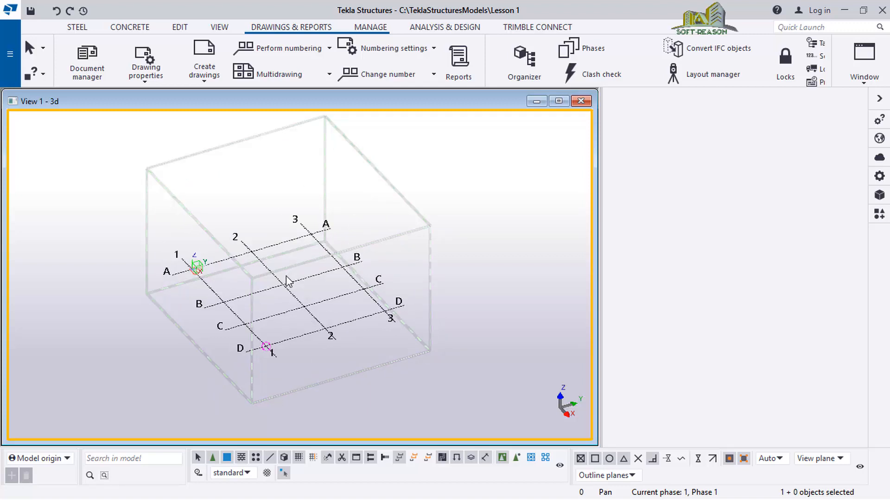
pyautogui.scroll(1, 298, 311)
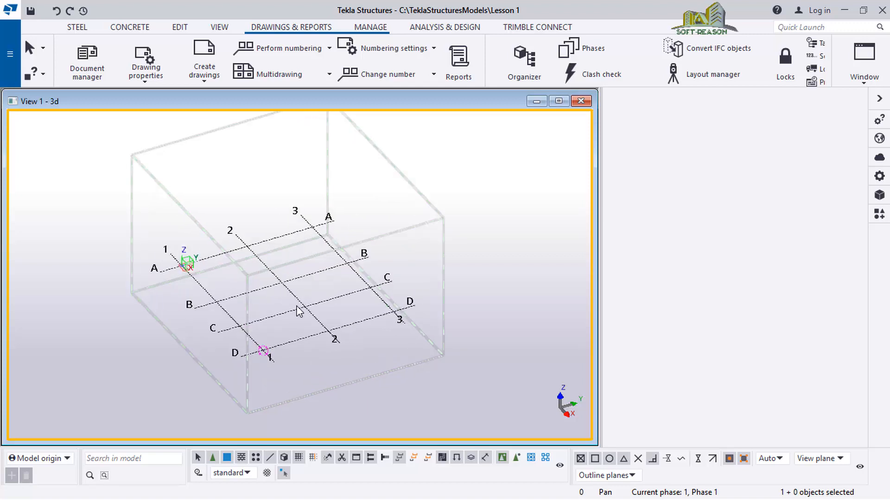
pyautogui.scroll(-2, 307, 323)
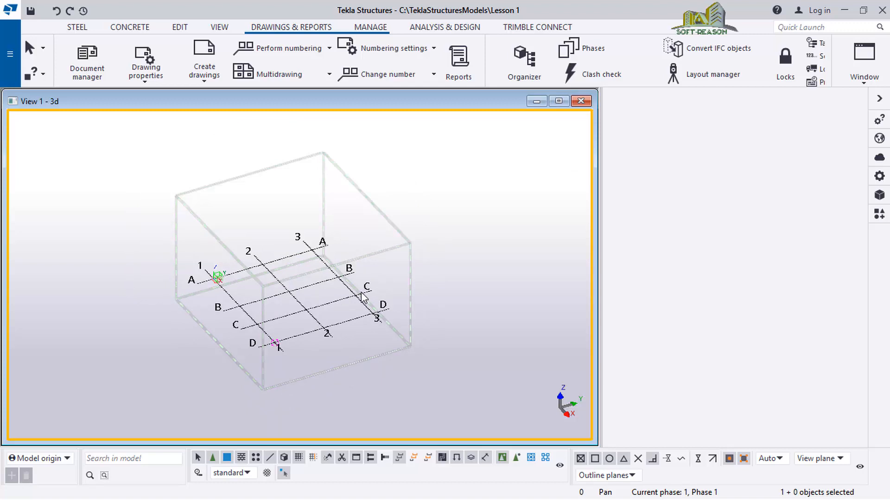
pyautogui.scroll(1, 362, 280)
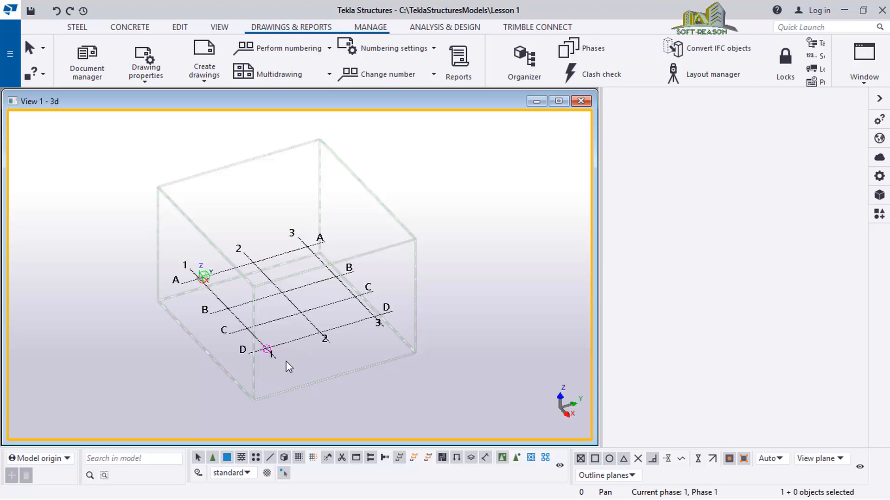
pyautogui.scroll(2, 284, 315)
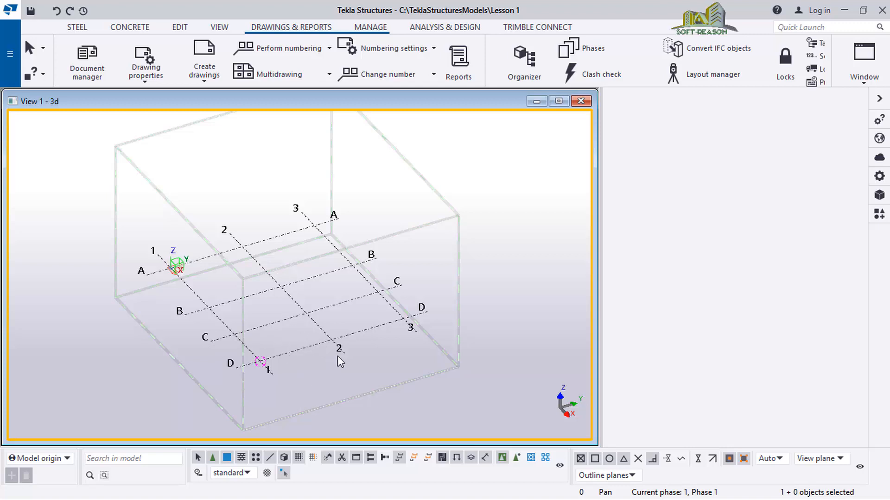
pyautogui.scroll(-2, 294, 353)
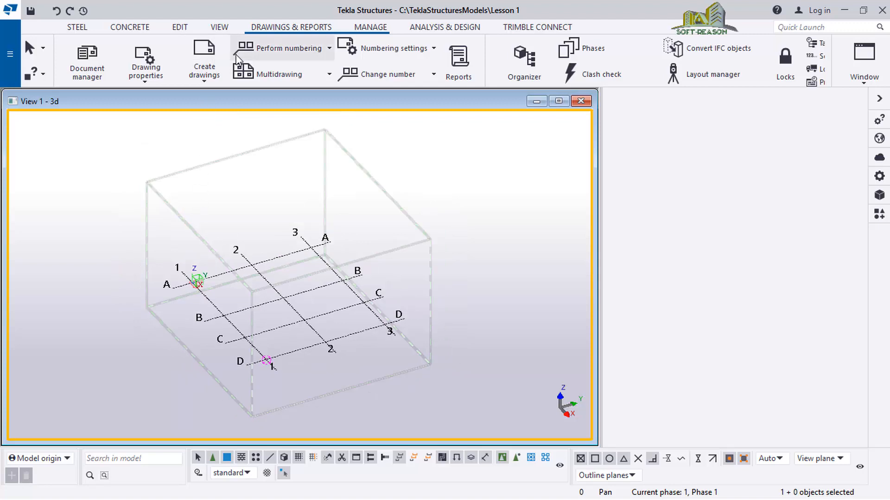
# Switch to plan view and define the work area using two points enclosing the grid bay between A–B and 1–2
pyautogui.click(180, 28)
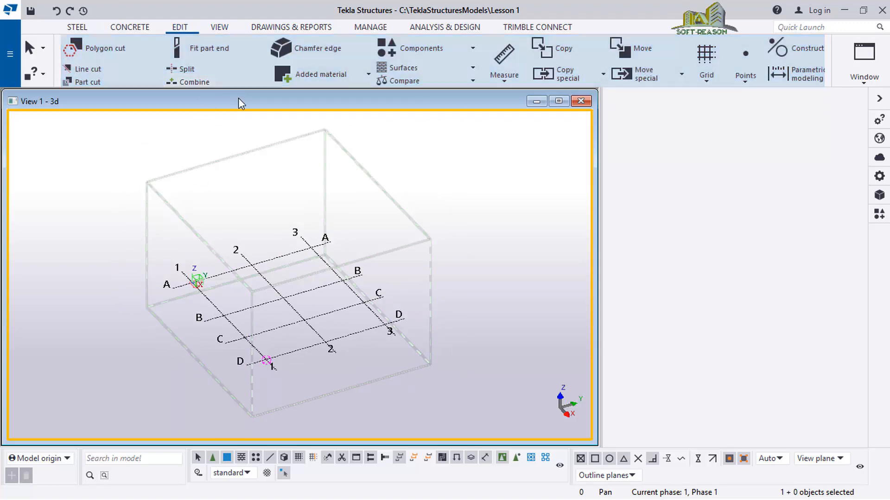
pyautogui.click(220, 29)
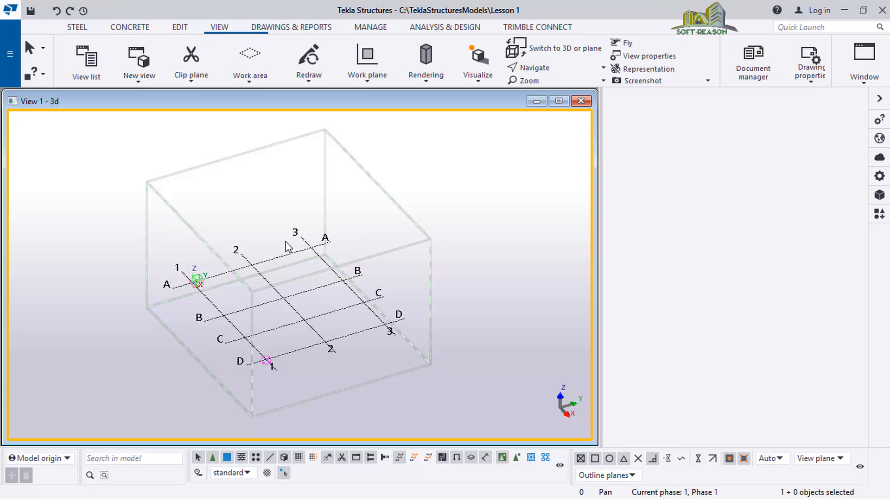
pyautogui.hotkey('ctrl', 'p')
pyautogui.scroll(-4, 278, 239)
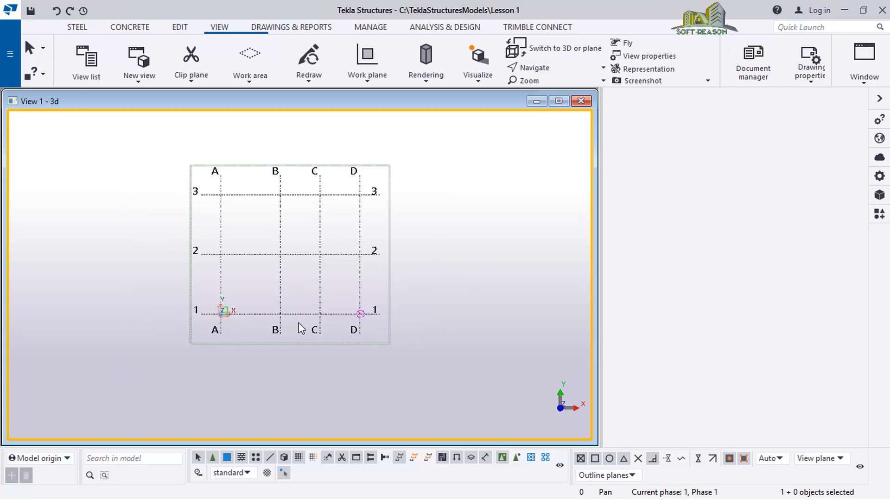
pyautogui.click(250, 79)
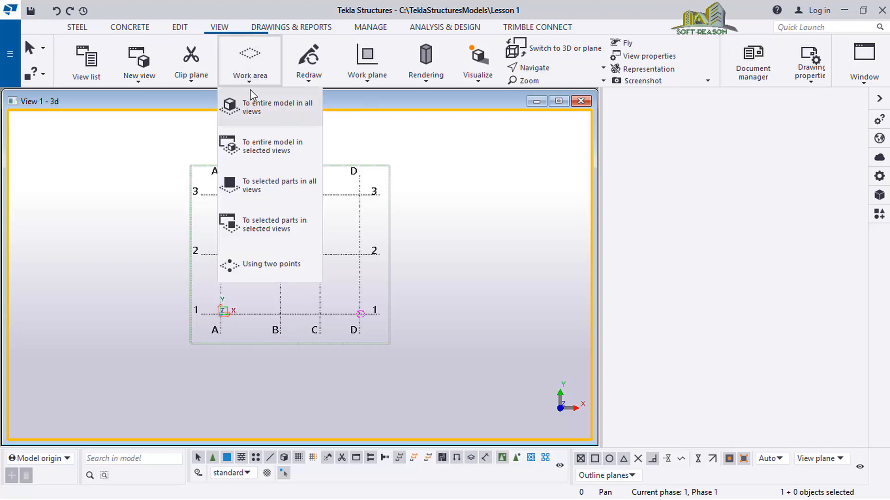
pyautogui.click(250, 269)
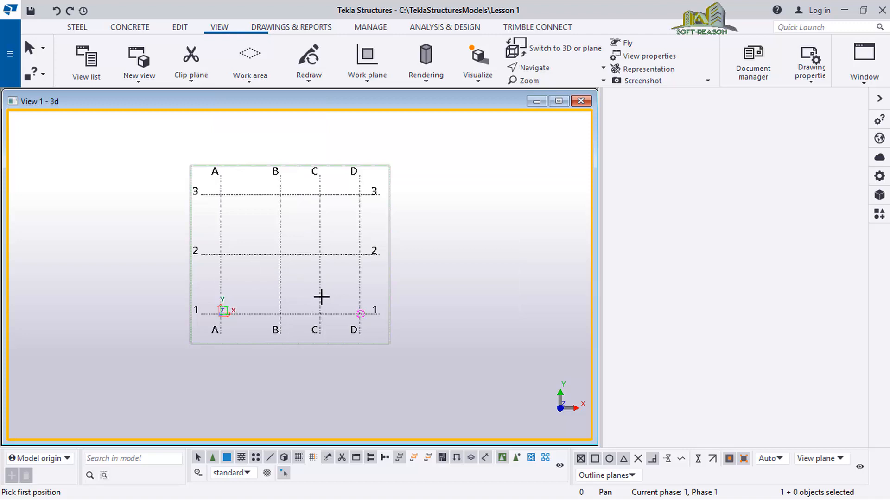
pyautogui.click(207, 245)
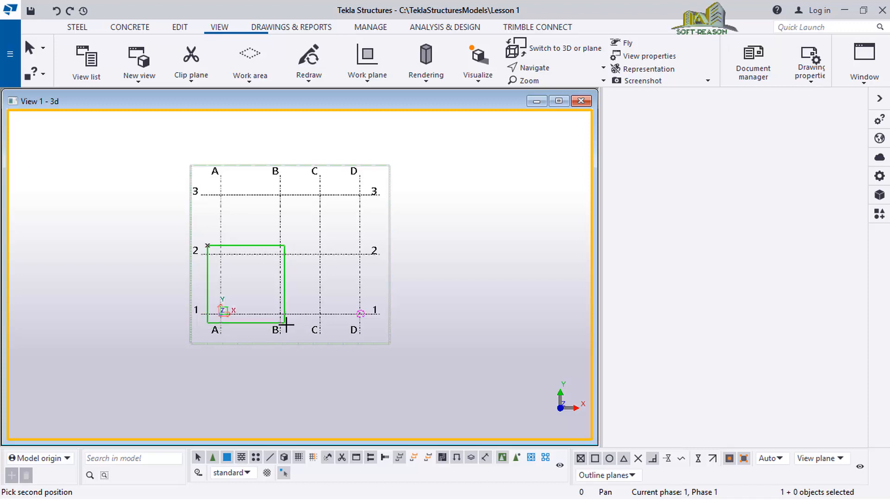
pyautogui.click(288, 325)
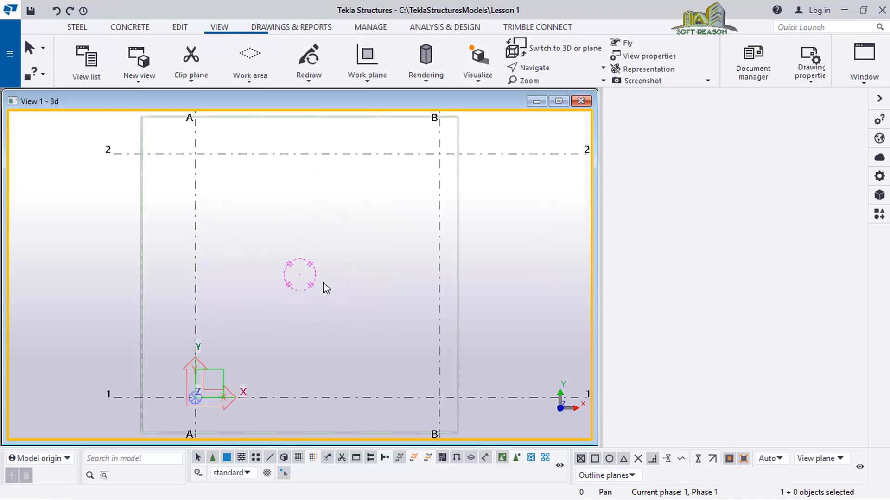
pyautogui.scroll(-3, 181, 291)
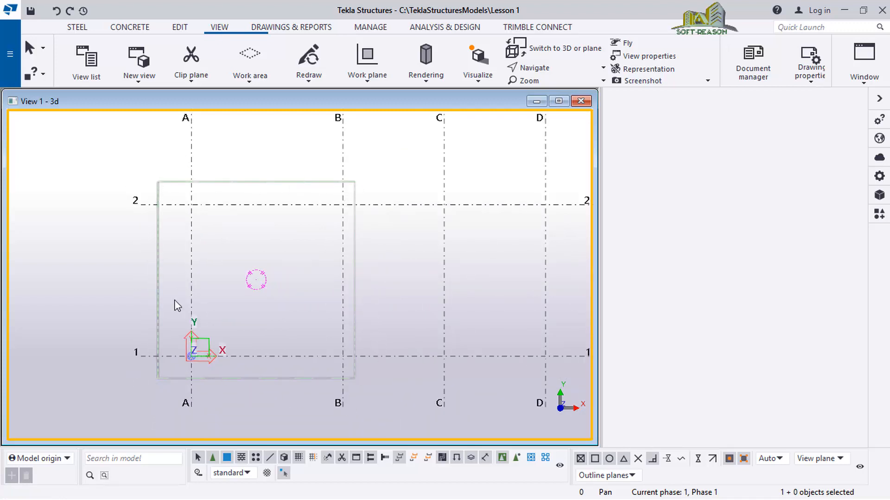
pyautogui.scroll(-2, 174, 300)
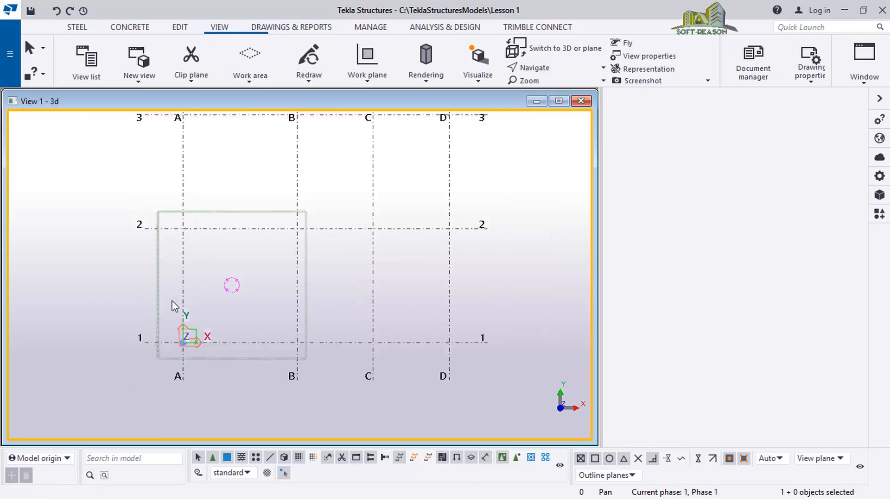
# Return View 1 to 3D and examine the reduced work area box over bay A–B, 1–2 against the whole grid
pyautogui.hotkey('ctrl', 'p')
pyautogui.scroll(-2, 262, 186)
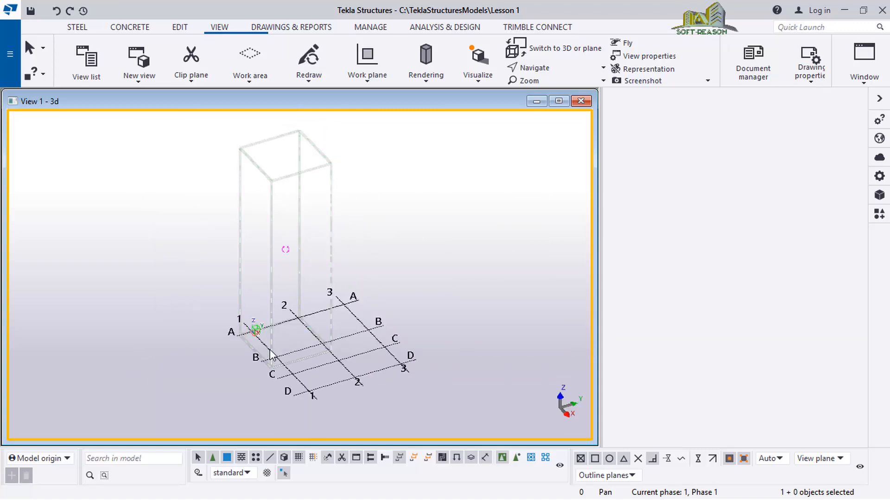
pyautogui.scroll(2, 270, 352)
pyautogui.scroll(1, 274, 341)
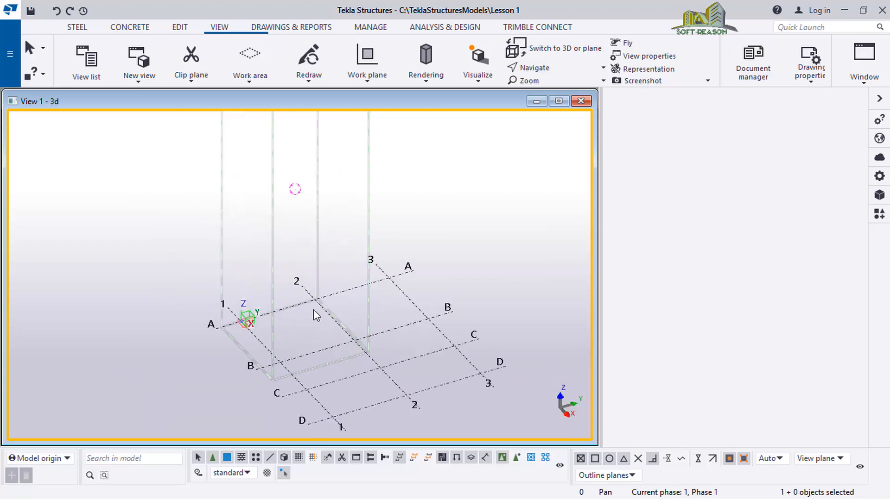
pyautogui.scroll(-1, 277, 298)
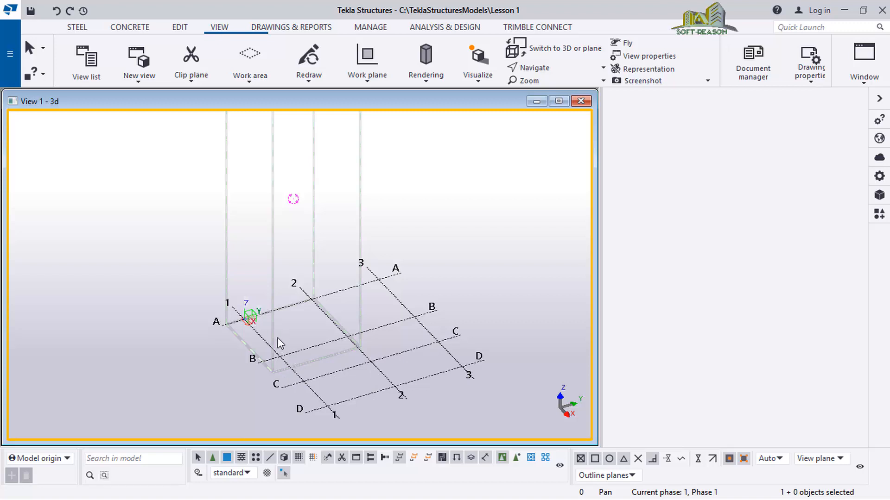
pyautogui.scroll(-2, 286, 347)
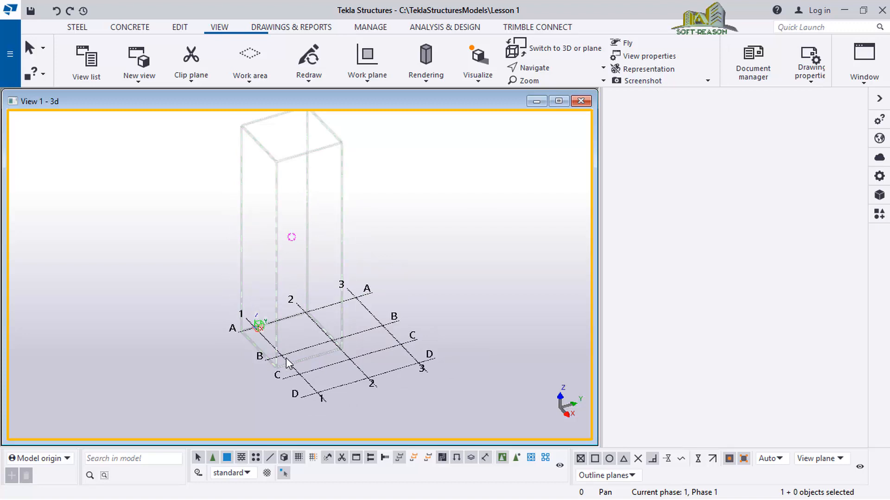
pyautogui.scroll(-1, 290, 329)
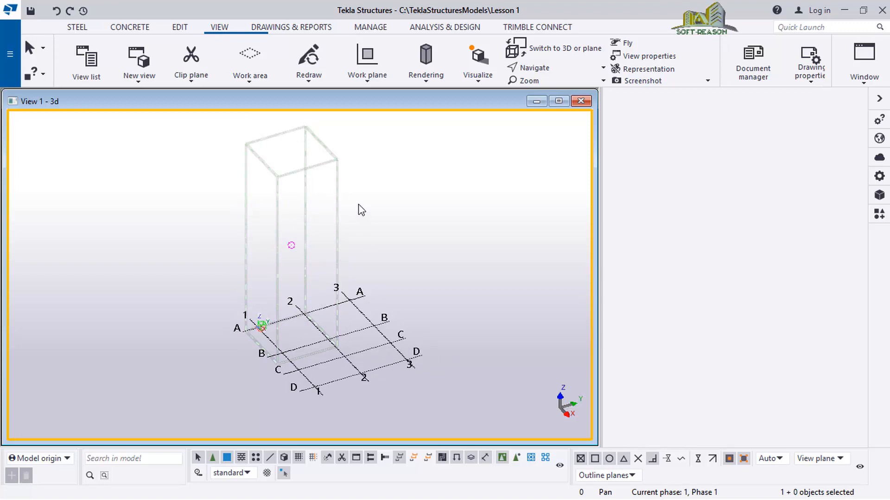
pyautogui.scroll(1, 366, 263)
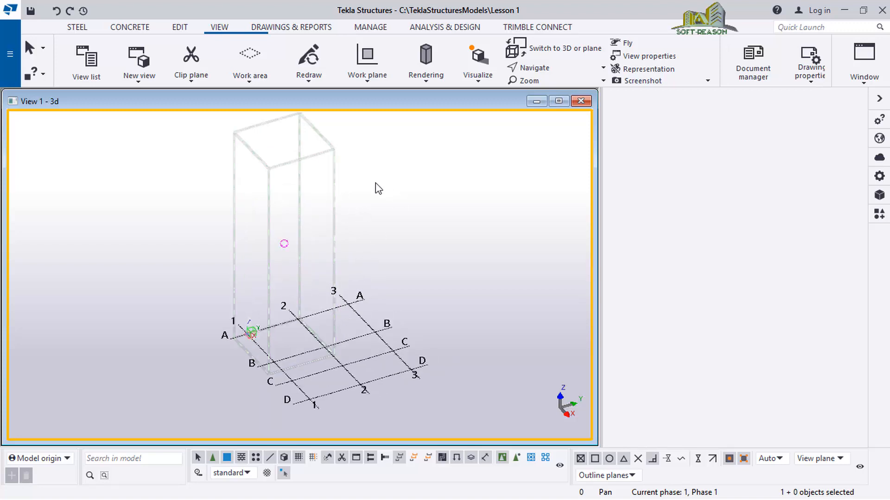
pyautogui.scroll(-1, 371, 301)
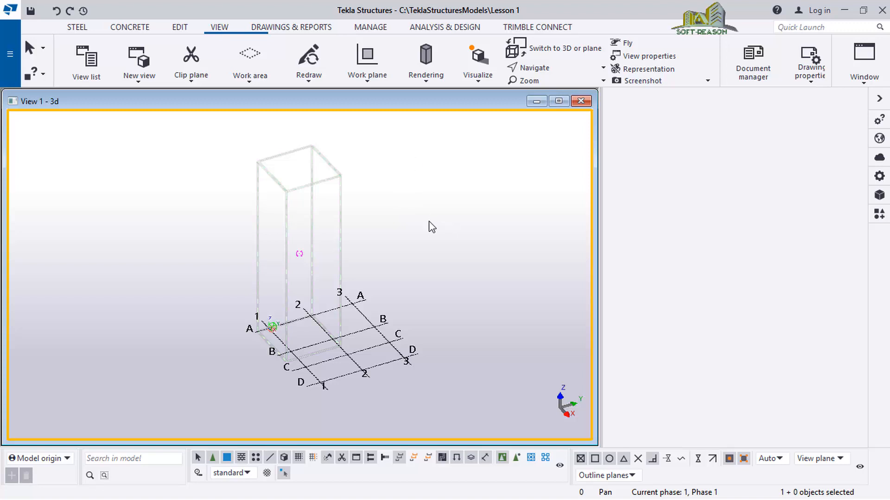
# Select the grid to examine its extent beyond the reduced work area box, and clear the selection
pyautogui.click(379, 346)
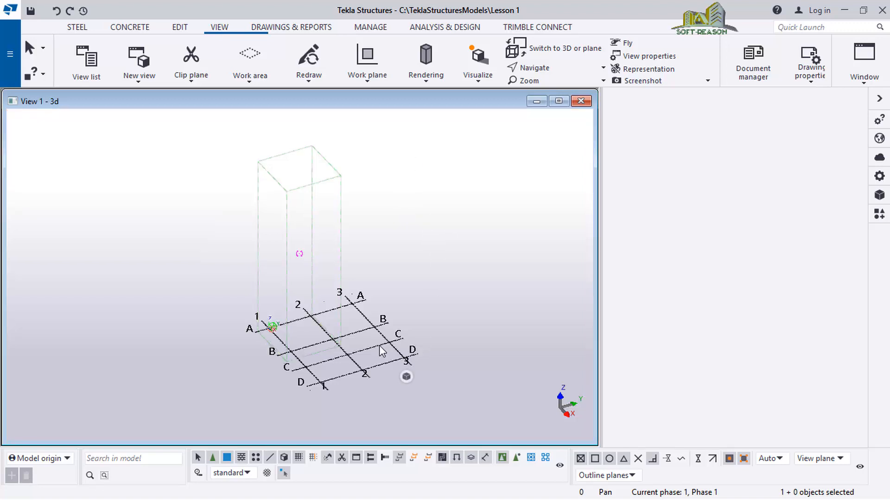
pyautogui.click(379, 346)
pyautogui.click(379, 387)
pyautogui.scroll(1, 397, 327)
pyautogui.scroll(1, 388, 345)
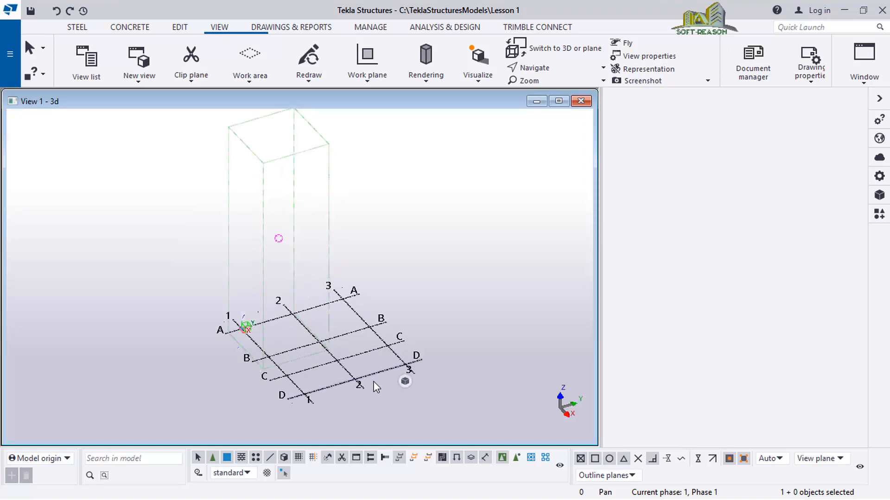
pyautogui.click(413, 167)
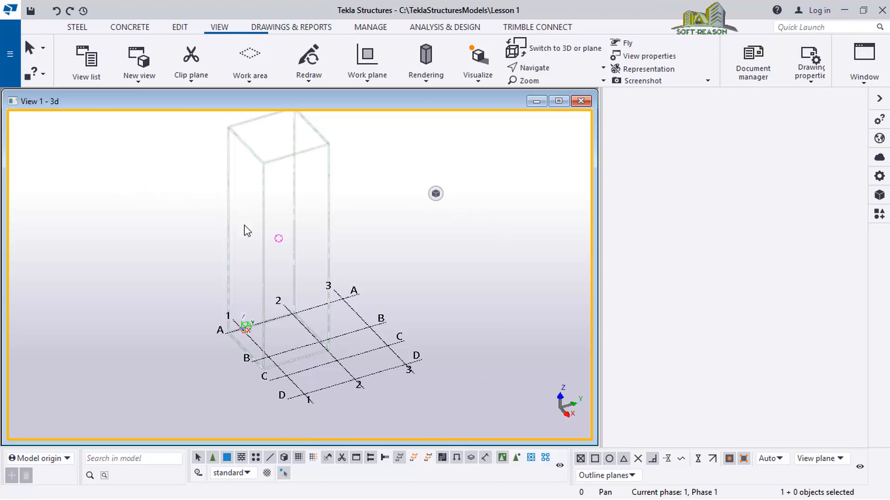
# Fit the work area to the entire model in View 1
pyautogui.rightClick(145, 150)
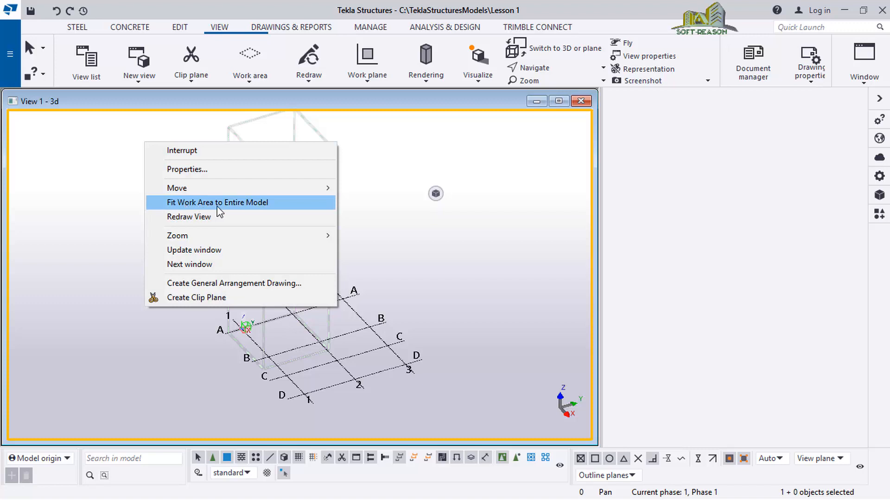
pyautogui.click(366, 149)
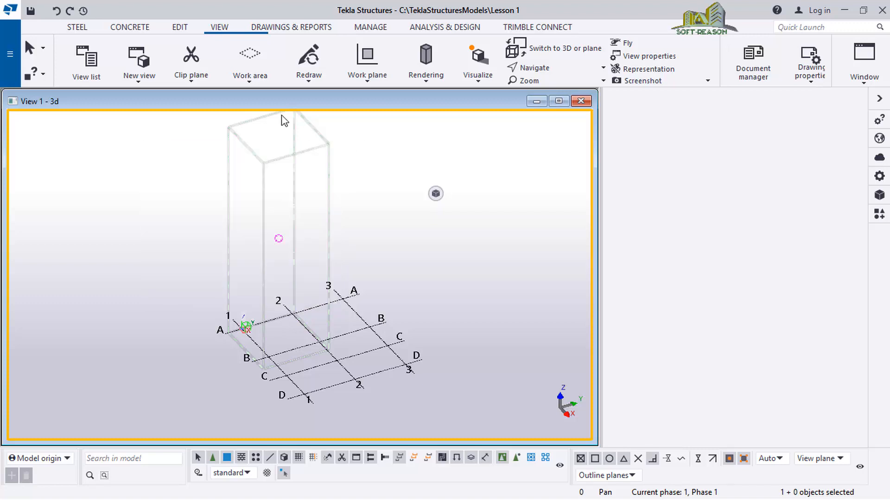
pyautogui.click(249, 82)
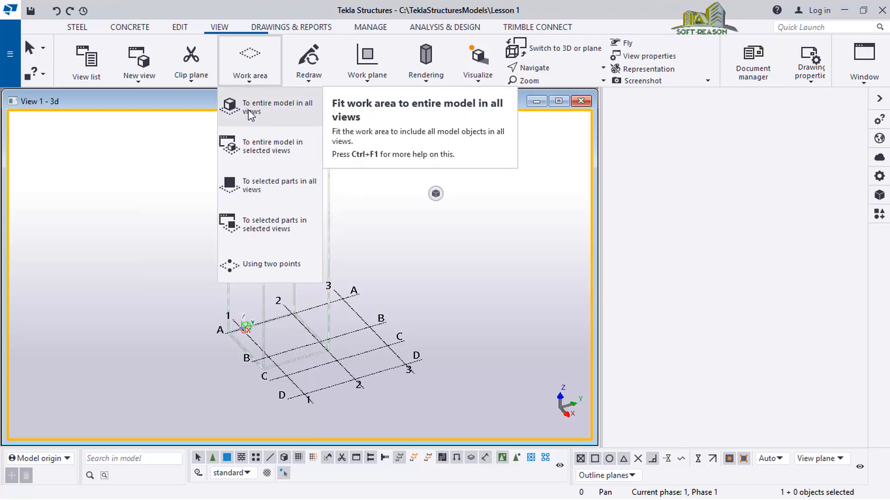
pyautogui.click(167, 171)
pyautogui.rightClick(167, 167)
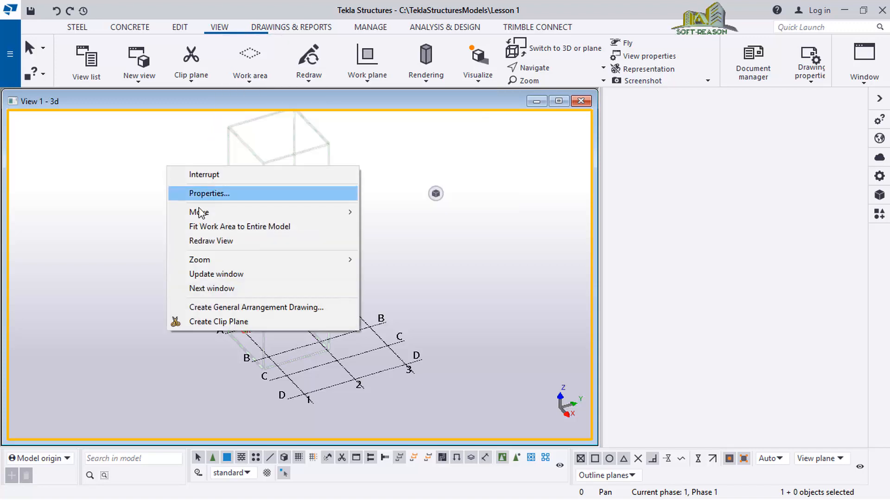
pyautogui.click(211, 227)
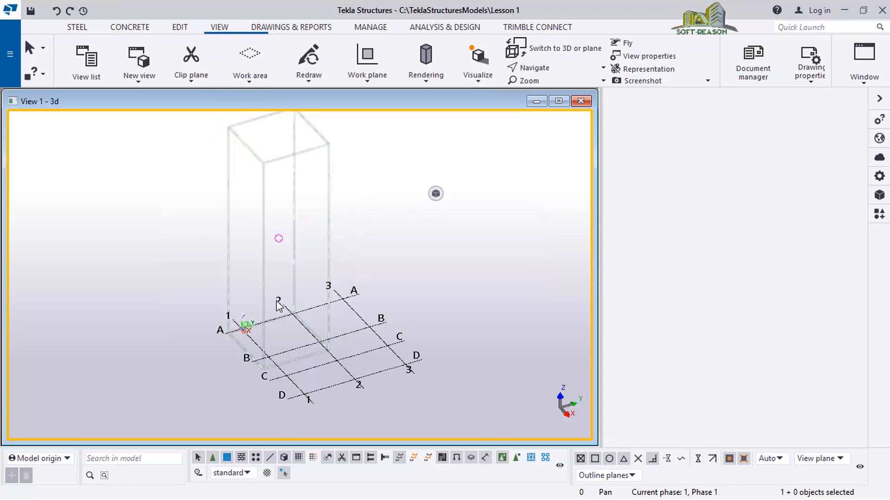
pyautogui.scroll(-4, 362, 316)
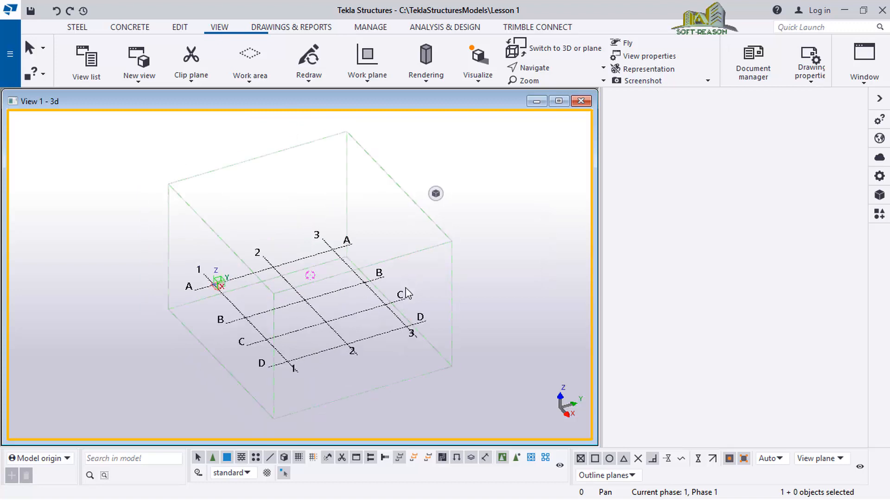
# Select the rectangular grid and open its properties
pyautogui.scroll(1, 380, 357)
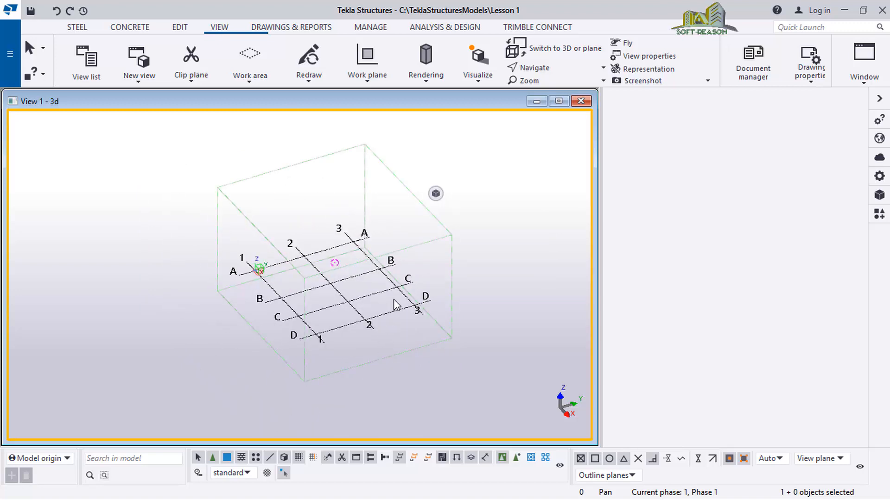
pyautogui.scroll(2, 395, 301)
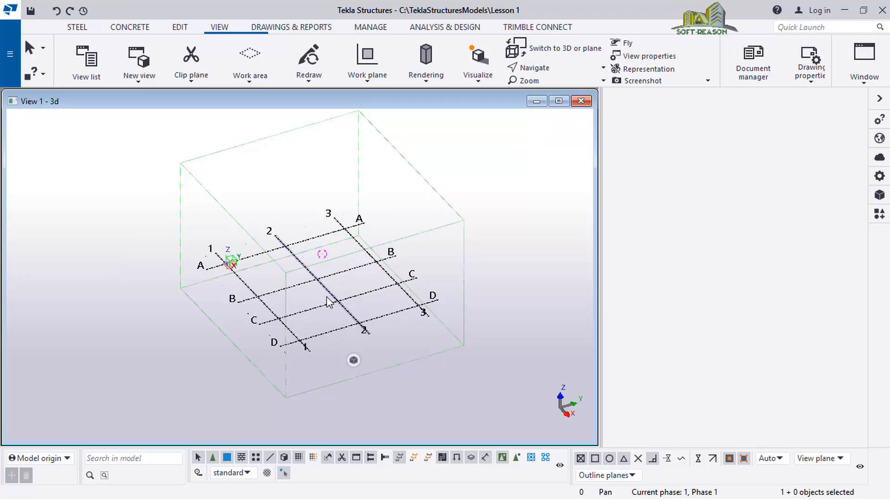
pyautogui.rightClick(256, 277)
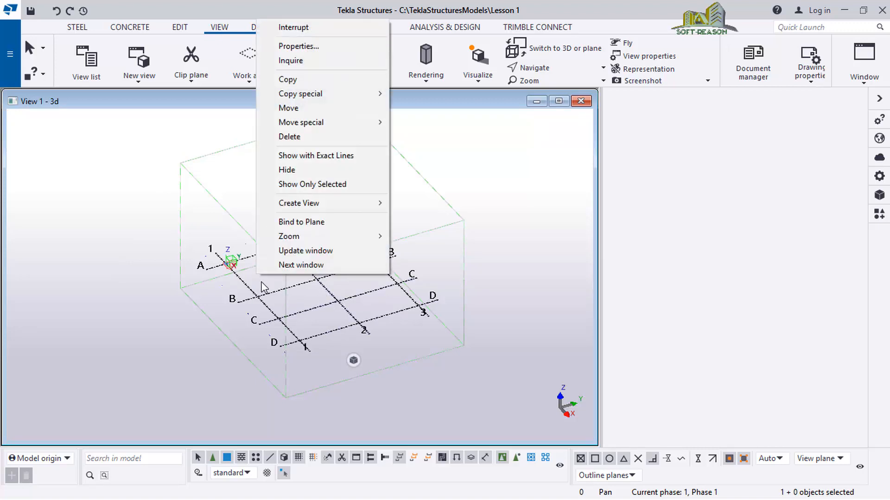
pyautogui.click(302, 45)
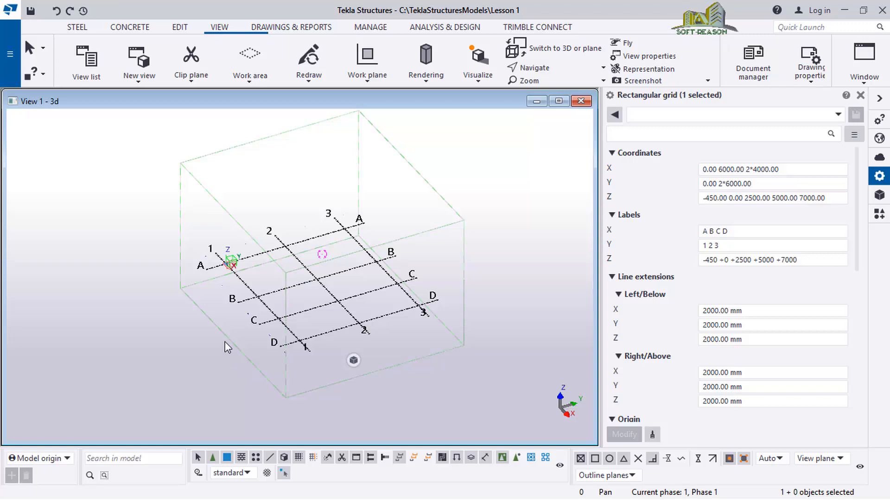
# Clear the grid selection, examine the model origin at grid intersection A–1 in View 1, and reselect the rectangular grid
pyautogui.rightClick(221, 330)
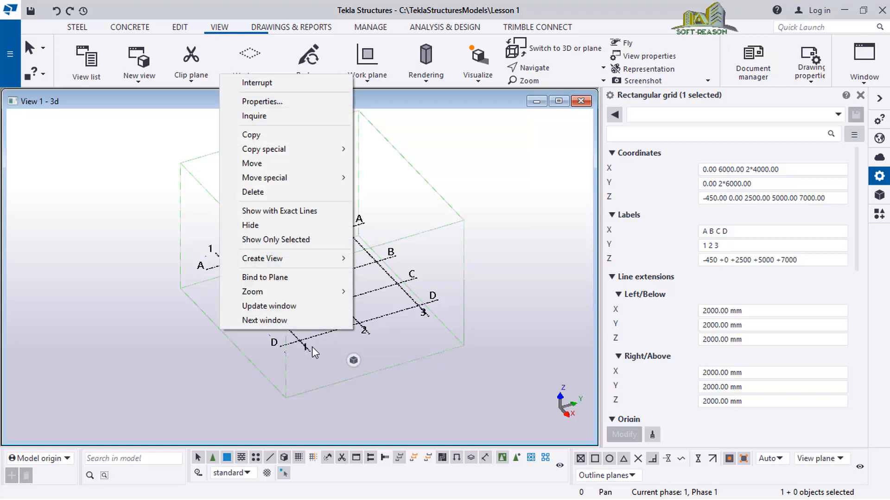
pyautogui.click(526, 287)
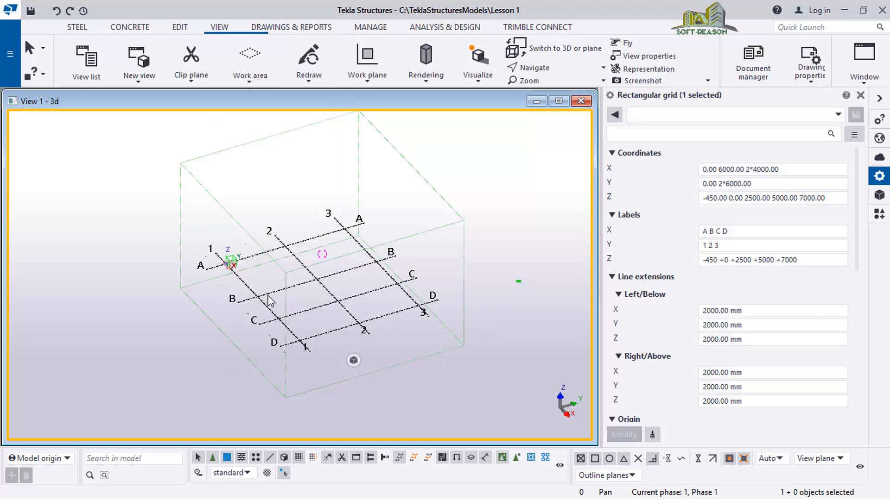
pyautogui.click(228, 285)
pyautogui.rightClick(227, 286)
pyautogui.click(237, 293)
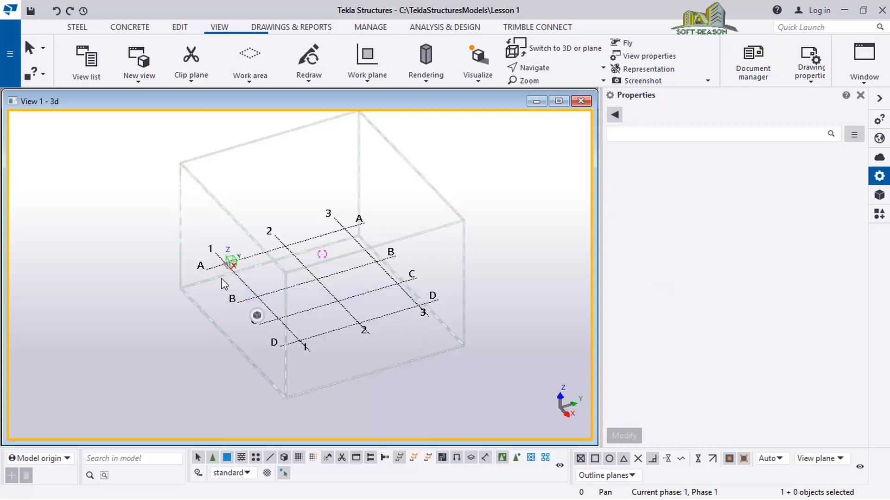
pyautogui.keyDown('ctrl'); pyautogui.moveTo(229, 302); pyautogui.dragTo(293, 324, button='middle'); pyautogui.keyUp('ctrl')
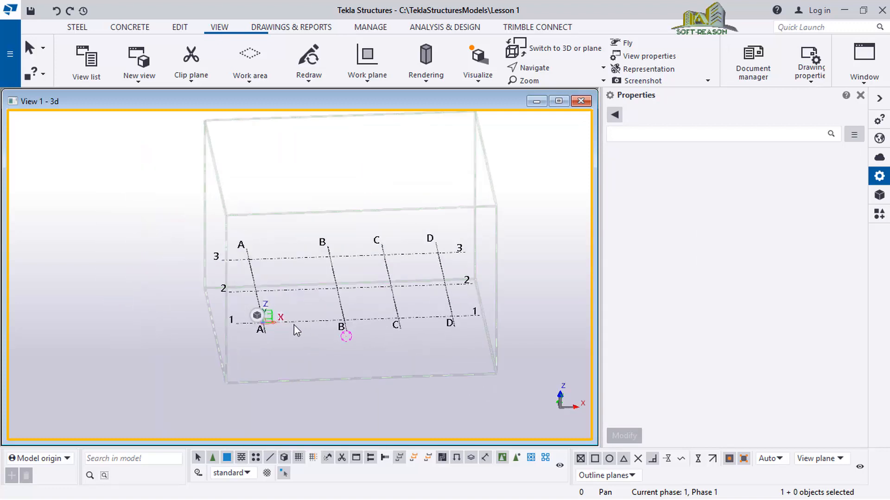
pyautogui.scroll(6, 259, 311)
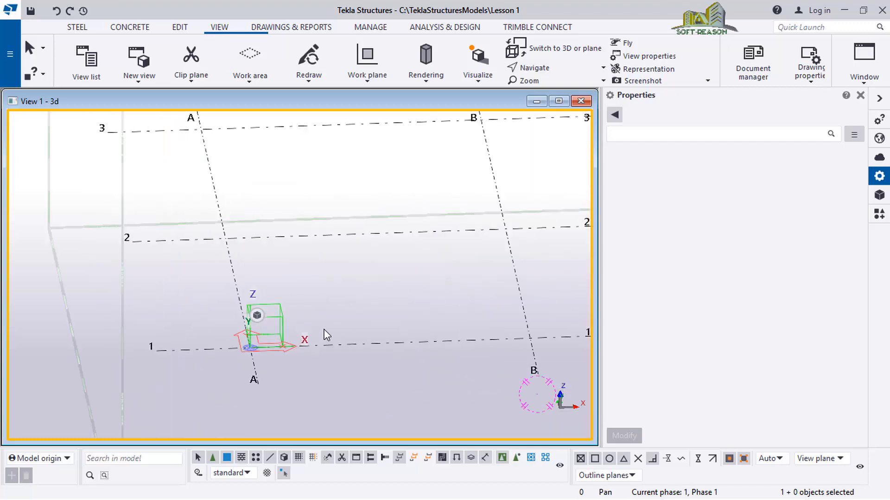
pyautogui.keyDown('ctrl'); pyautogui.moveTo(311, 367); pyautogui.dragTo(269, 345, button='middle'); pyautogui.keyUp('ctrl')
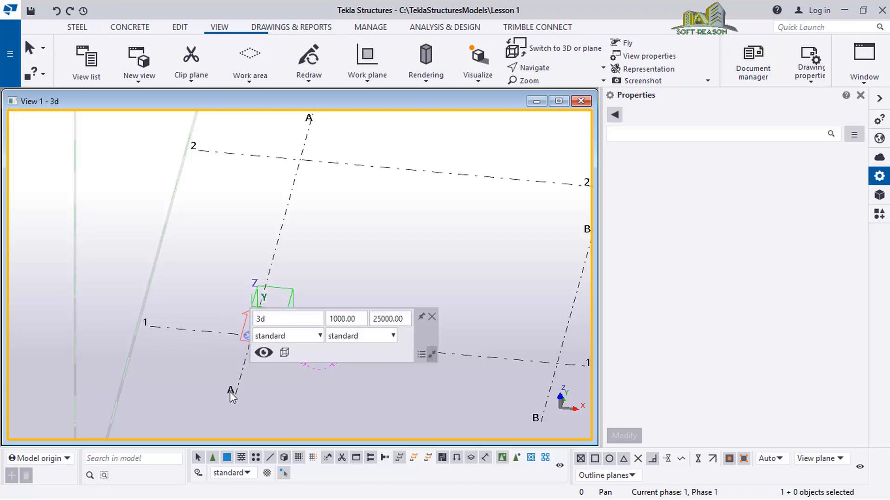
pyautogui.scroll(-2, 250, 343)
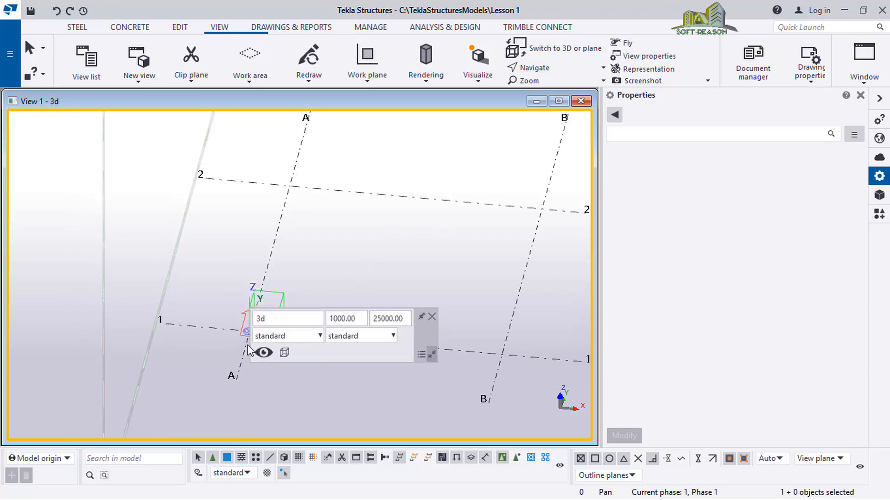
pyautogui.scroll(-2, 245, 324)
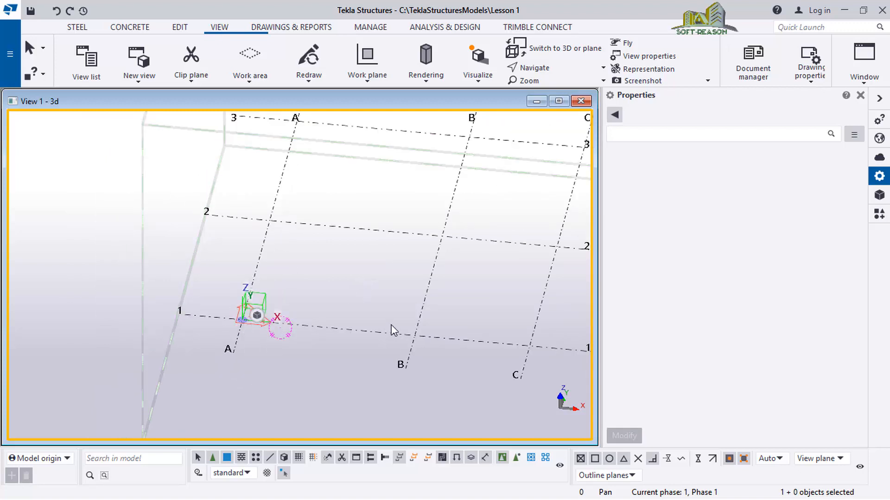
pyautogui.scroll(-3, 273, 370)
pyautogui.click(298, 341)
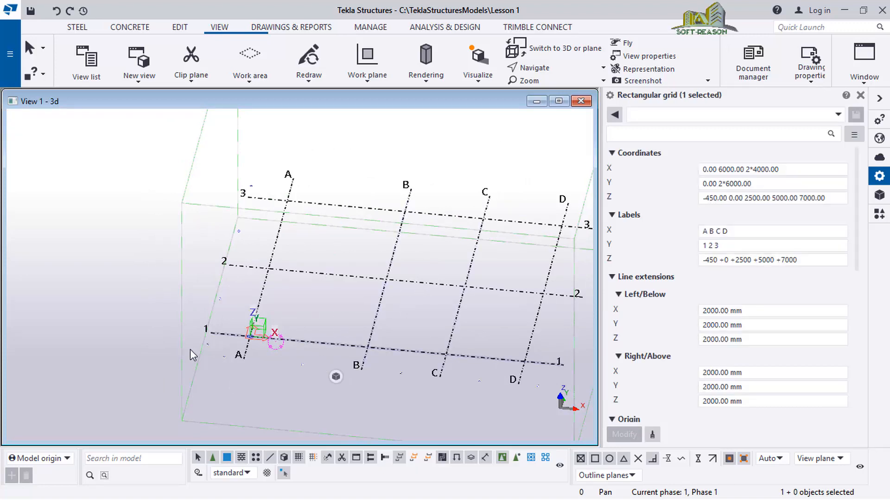
pyautogui.scroll(-3, 190, 349)
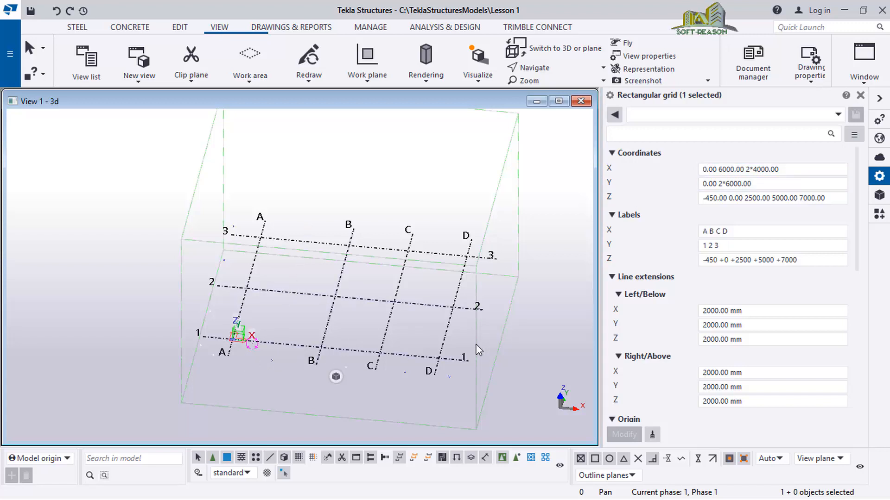
# Clear all X coordinates of the rectangular grid and apply the change
pyautogui.click(703, 170)
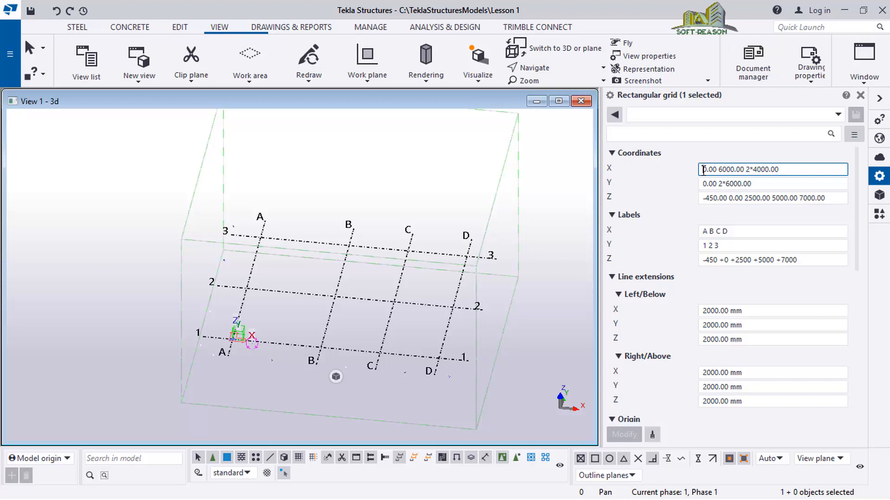
pyautogui.moveTo(703, 170); pyautogui.dragTo(810, 171)
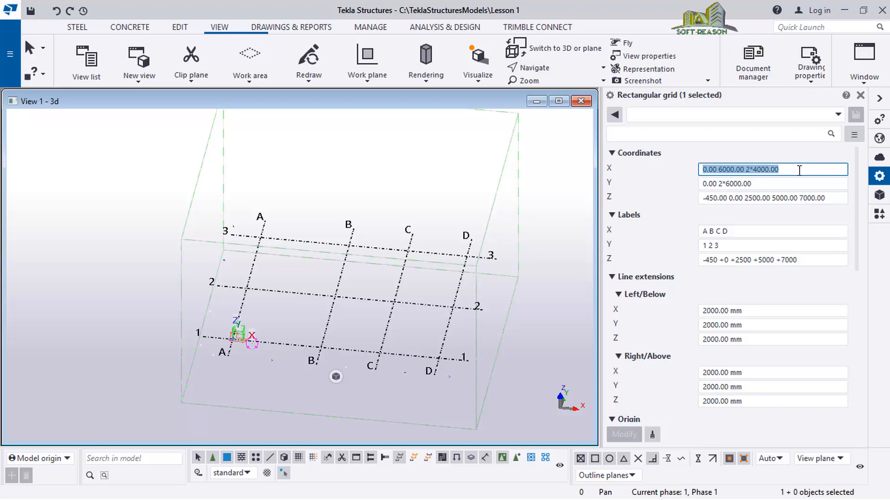
pyautogui.press('BackSpace')
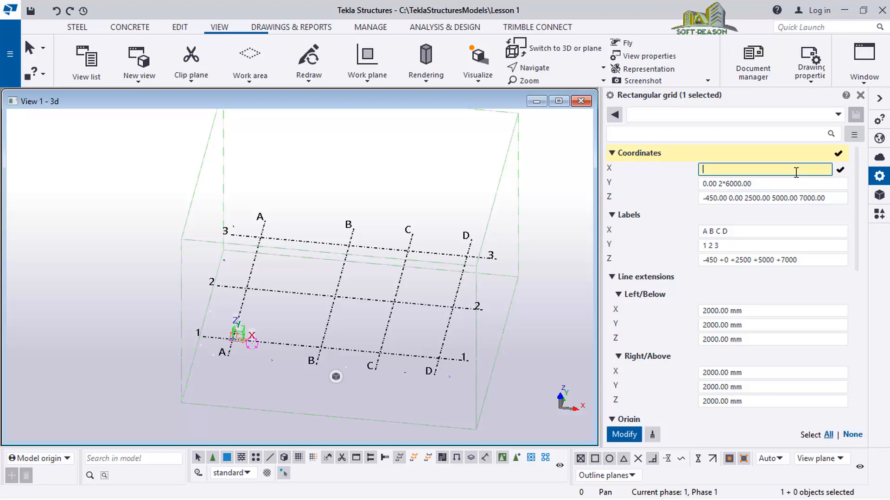
pyautogui.click(625, 436)
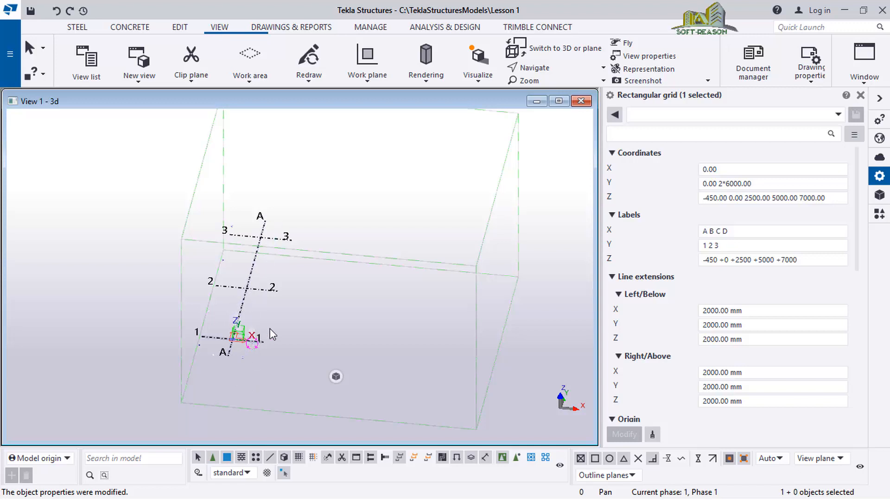
pyautogui.doubleClick(728, 172)
pyautogui.moveTo(727, 171); pyautogui.dragTo(661, 185)
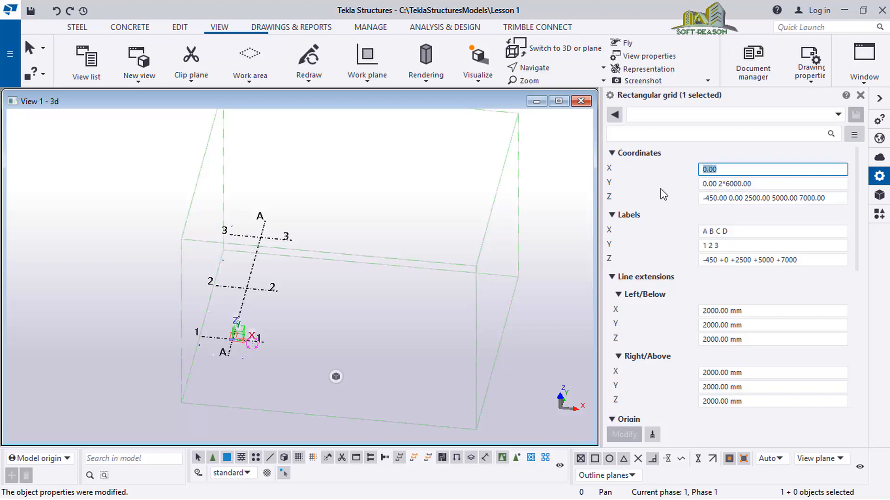
pyautogui.write('0')
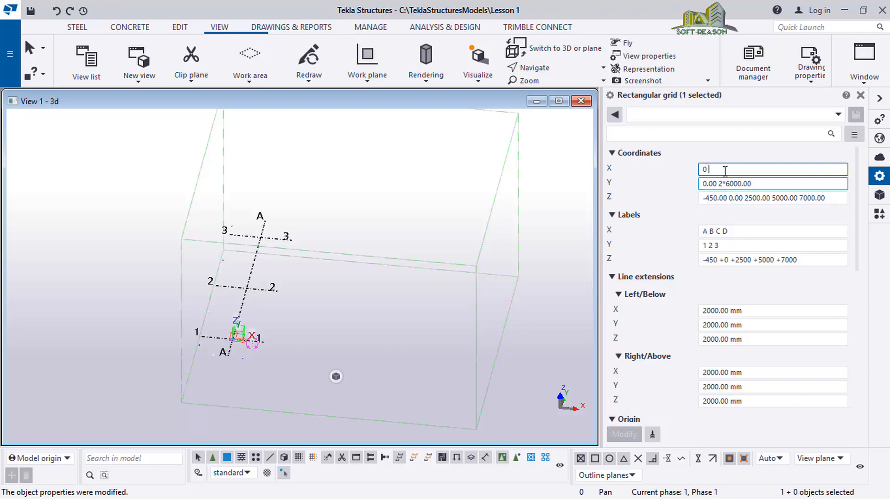
pyautogui.write(' 5')
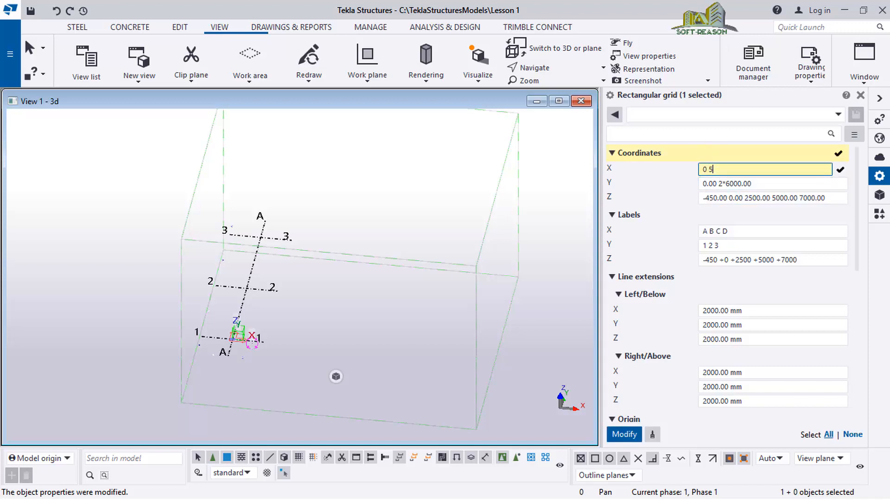
pyautogui.write('000')
pyautogui.moveTo(736, 171); pyautogui.dragTo(709, 174)
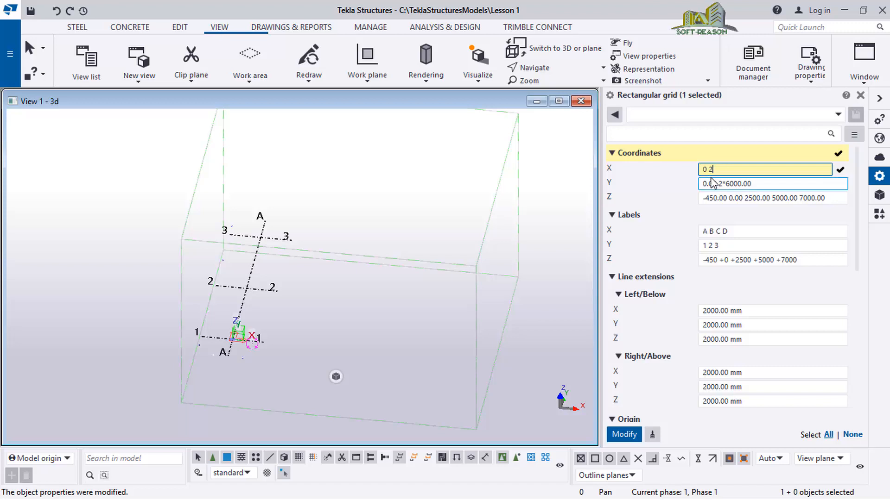
pyautogui.press('BackSpace')
pyautogui.press('BackSpace')
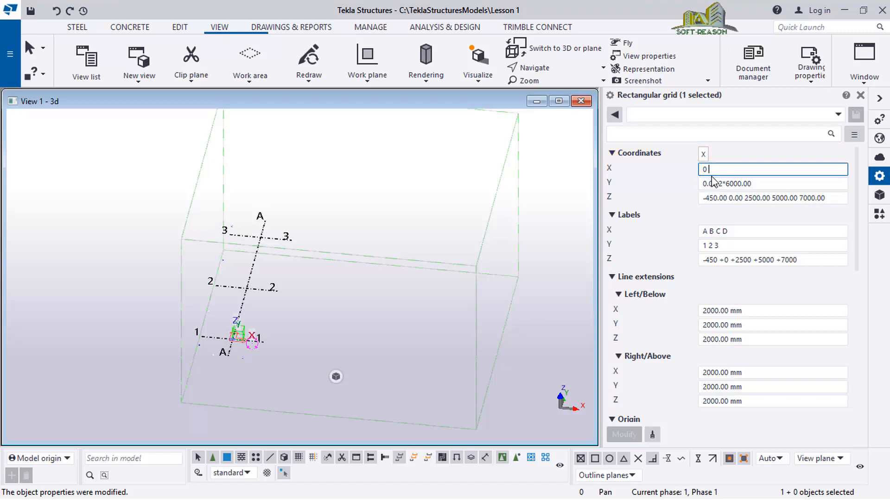
pyautogui.write('3000')
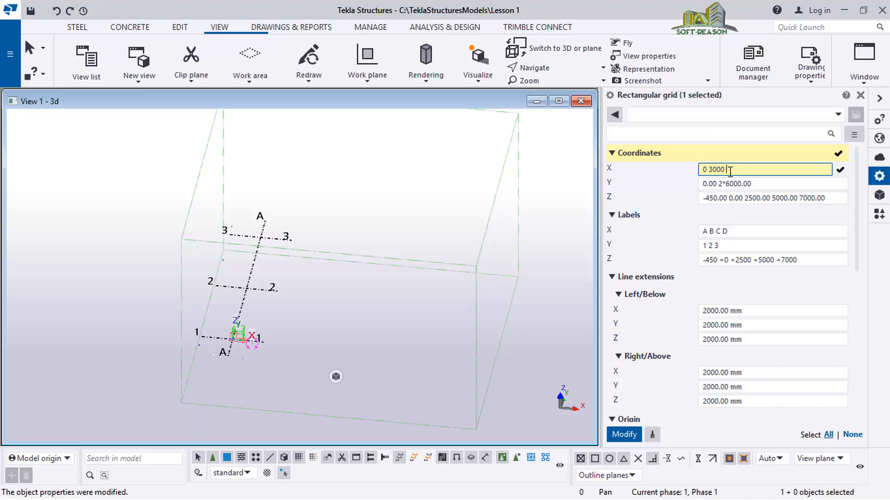
pyautogui.write('4500')
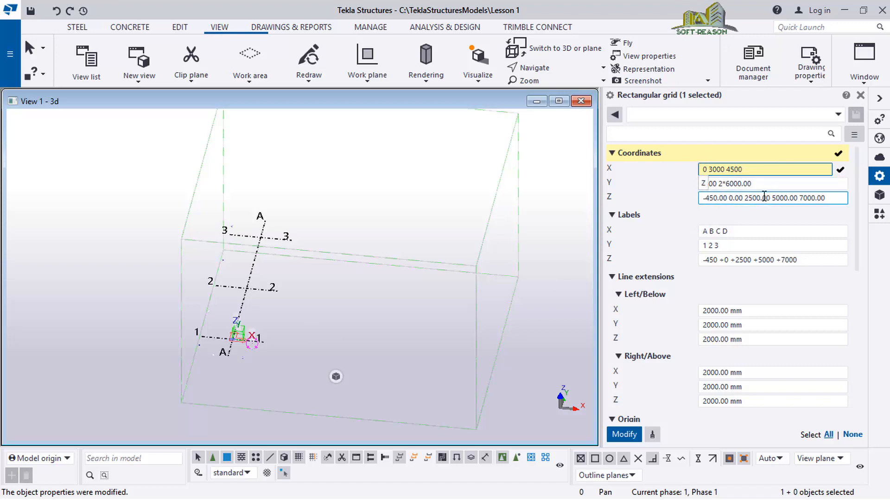
pyautogui.write(' 2*3000')
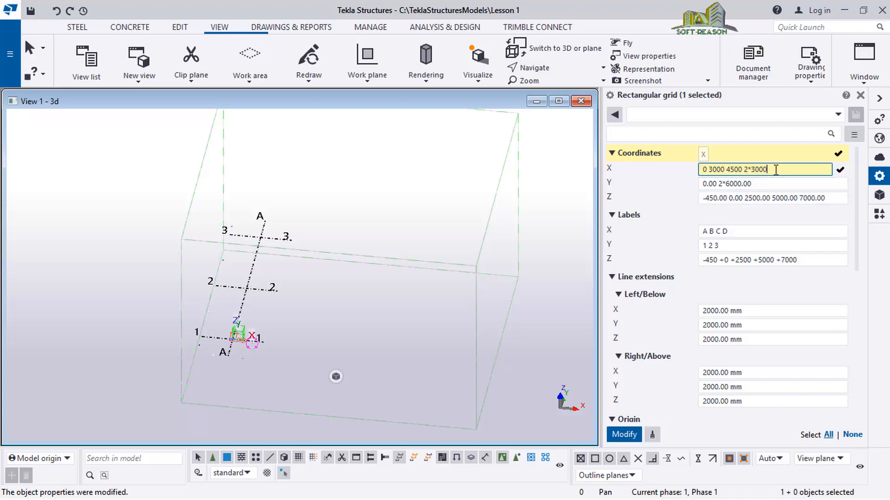
pyautogui.click(631, 437)
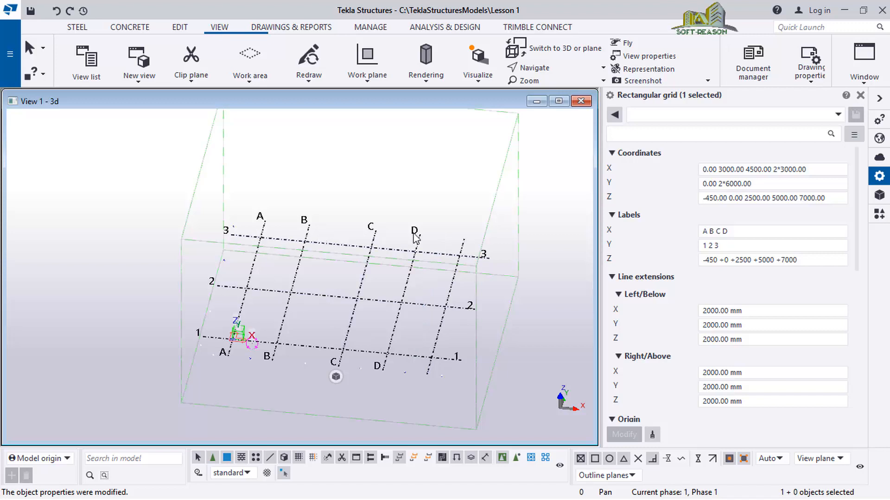
# Add the label E after D in the grid's X labels and apply the change
pyautogui.click(717, 231)
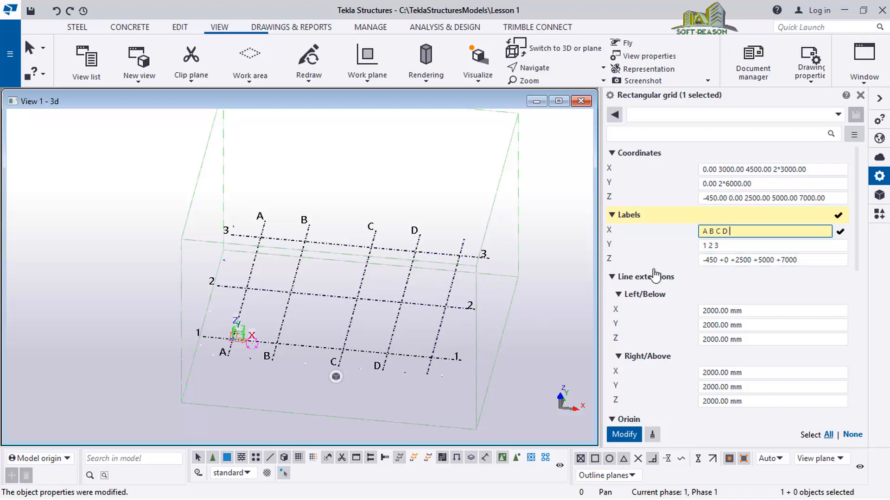
pyautogui.write('E')
pyautogui.click(619, 435)
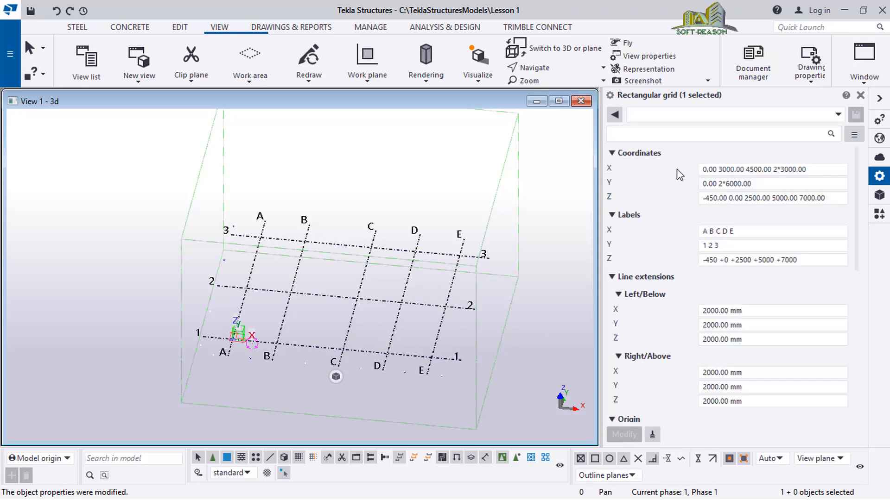
# Add a 4500 spacing to the end of the grid's Y coordinates, extend the Y labels with 4, and apply both
pyautogui.click(742, 197)
pyautogui.click(710, 184)
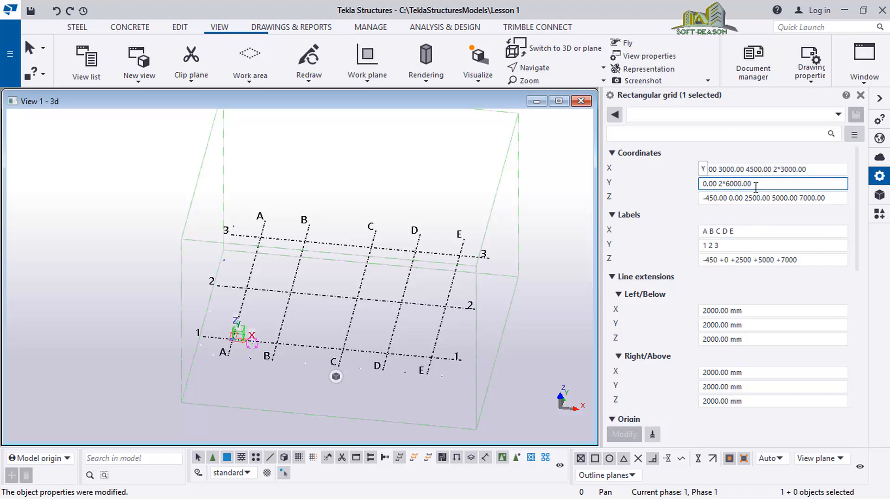
pyautogui.write('4500')
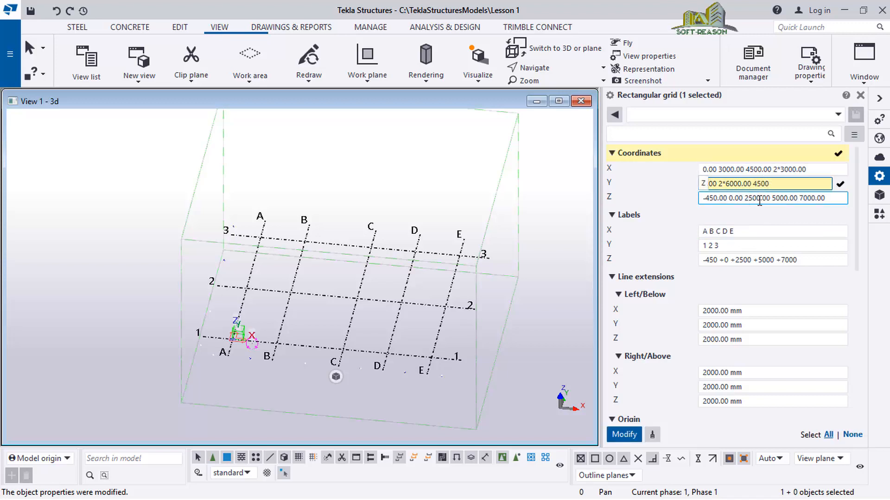
pyautogui.click(760, 246)
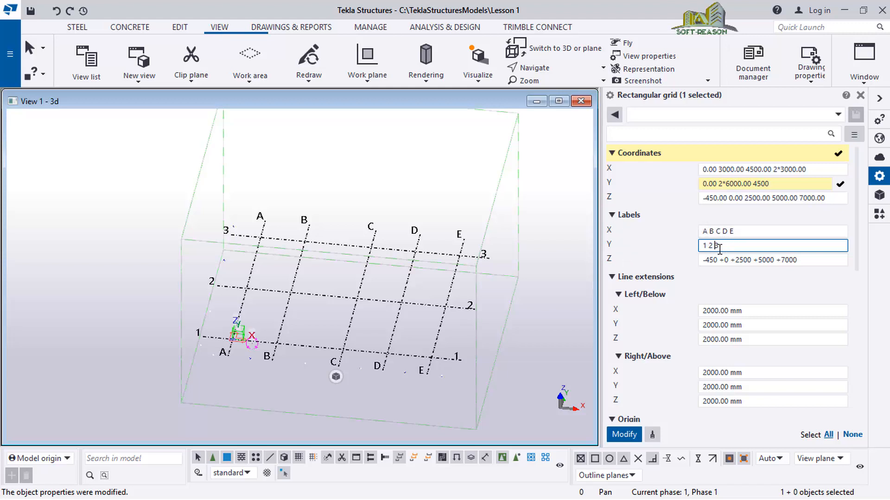
pyautogui.click(722, 248)
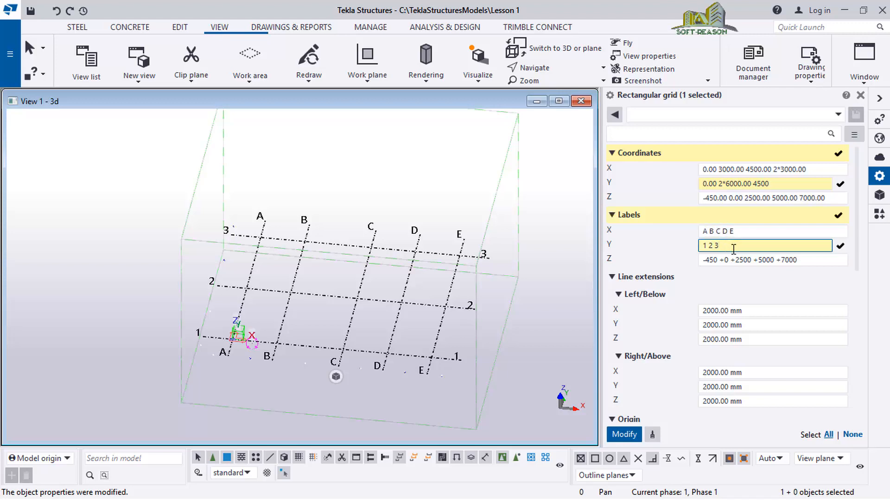
pyautogui.write('4')
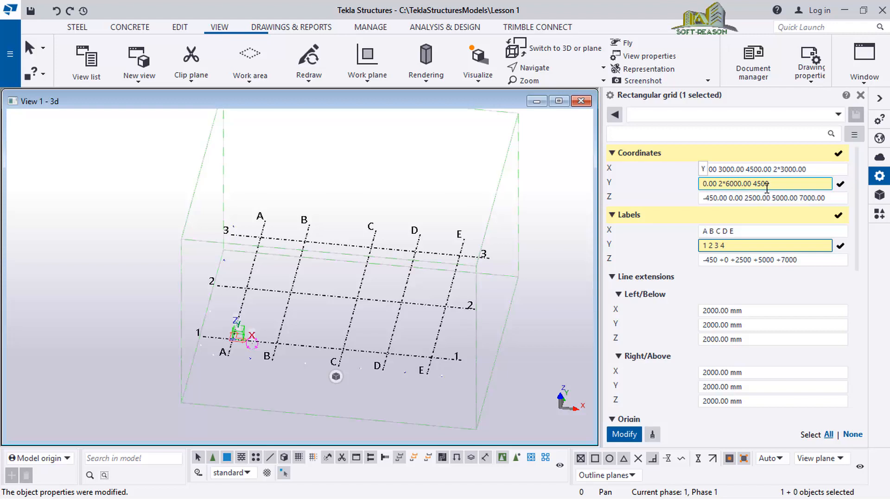
pyautogui.click(624, 434)
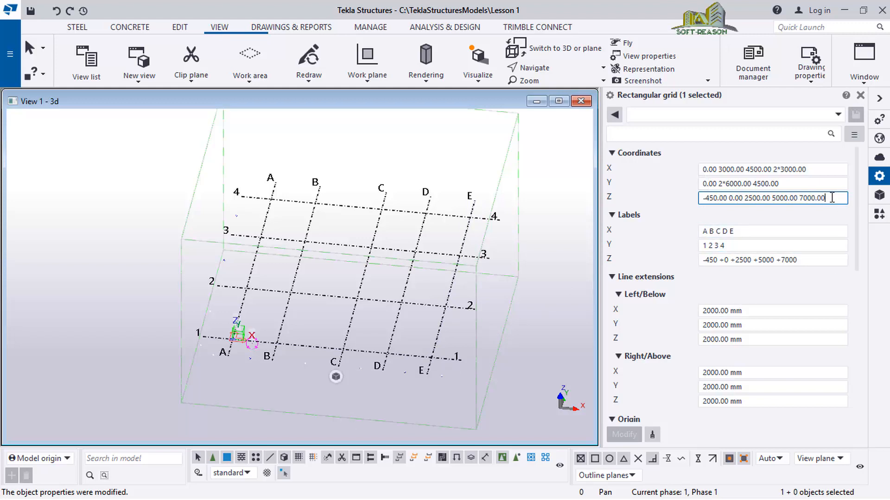
pyautogui.moveTo(828, 198); pyautogui.dragTo(559, 262)
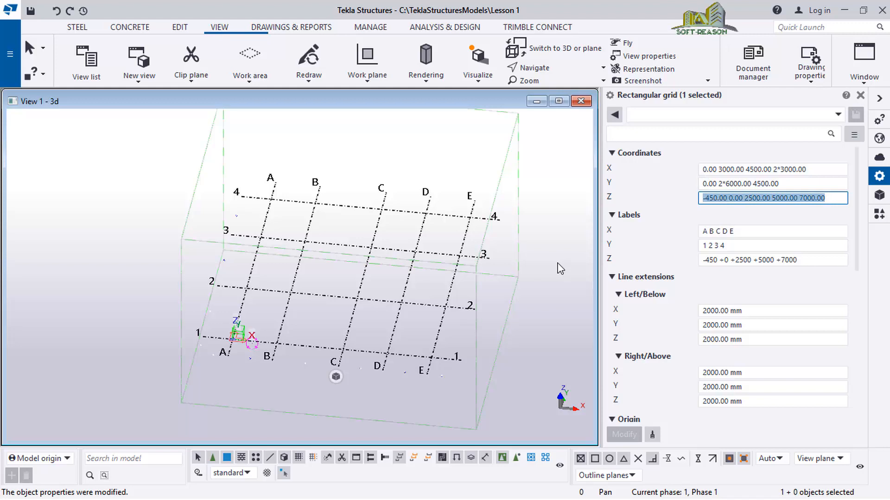
pyautogui.write('0')
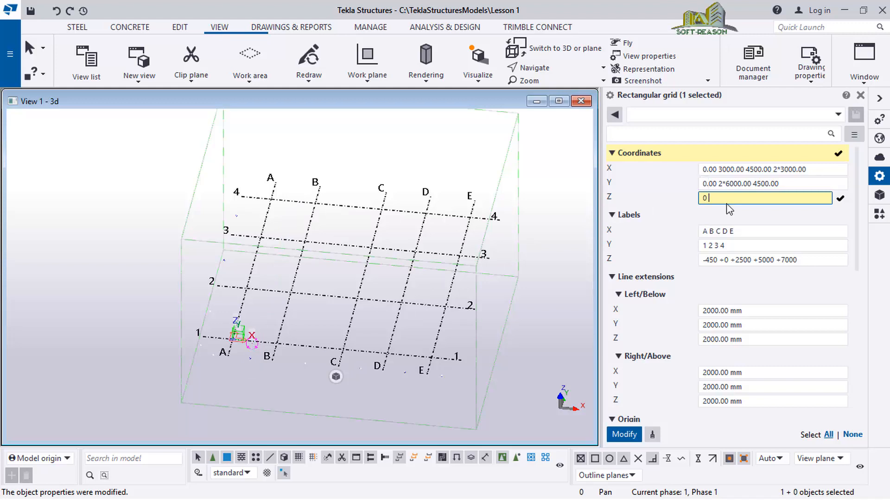
pyautogui.write('000 5')
pyautogui.write('800')
pyautogui.write('8800')
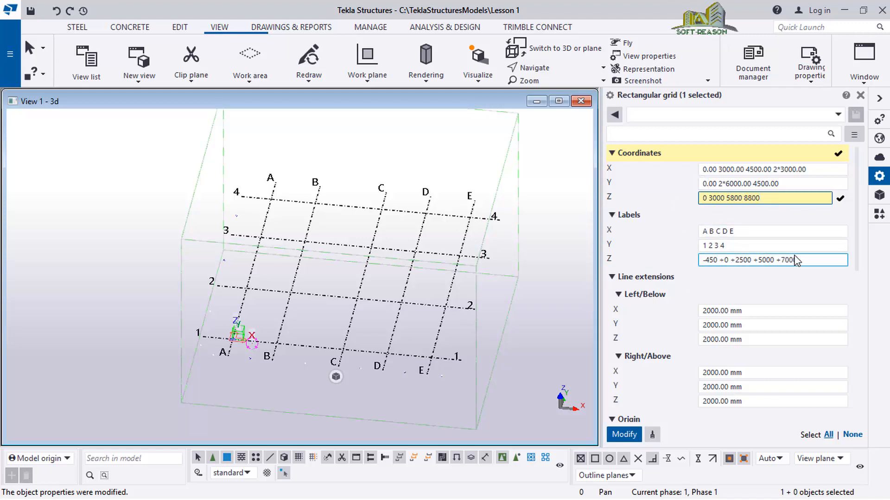
# Replace the grid's Z labels -450, +0 and +2500 with FL and +FF
pyautogui.click(811, 258)
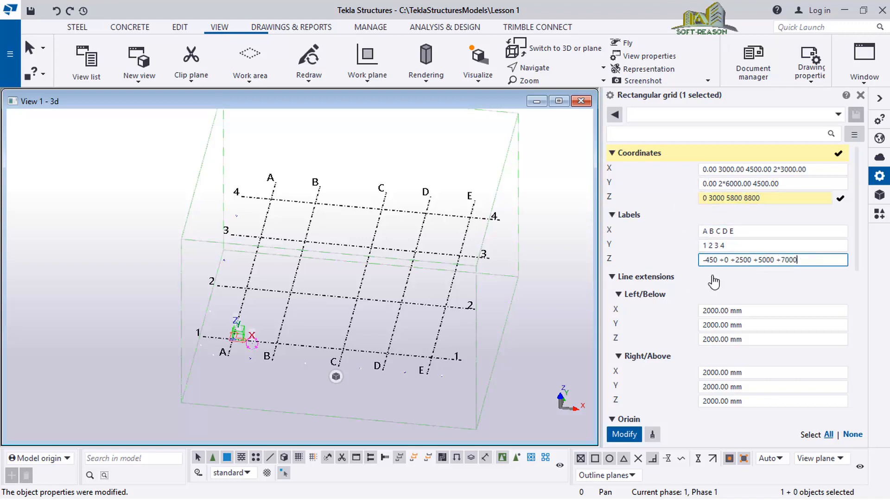
pyautogui.doubleClick(710, 261)
pyautogui.write('FL')
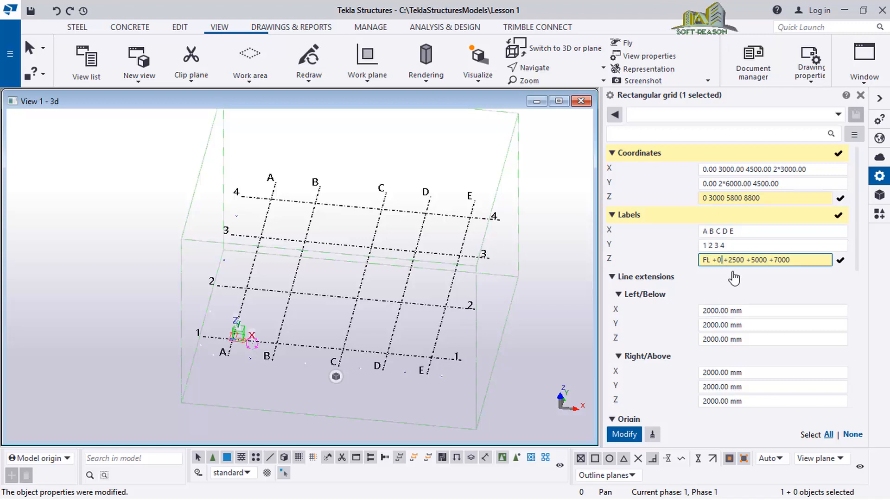
pyautogui.press('BackSpace')
pyautogui.press('BackSpace')
pyautogui.press('BackSpace')
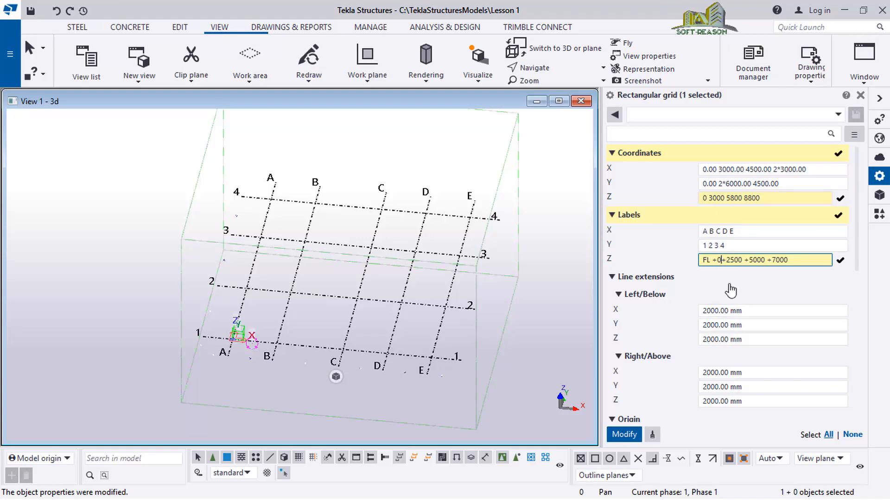
pyautogui.doubleClick(719, 260)
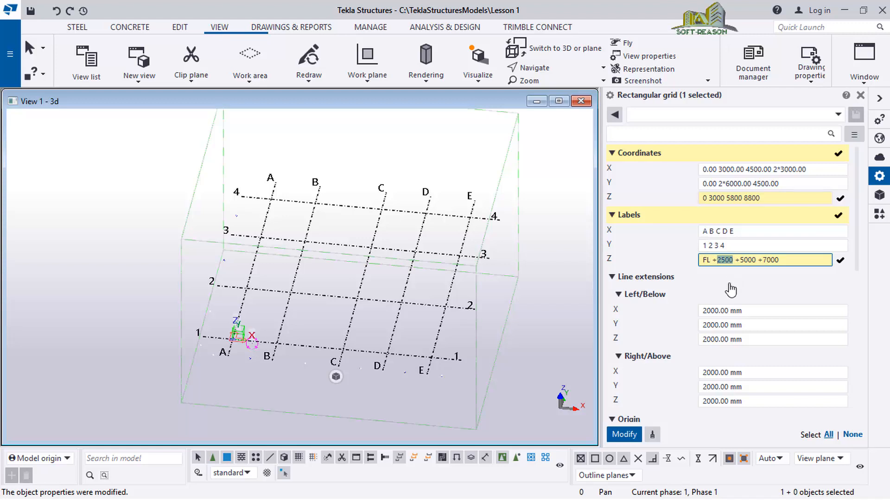
pyautogui.write('FF')
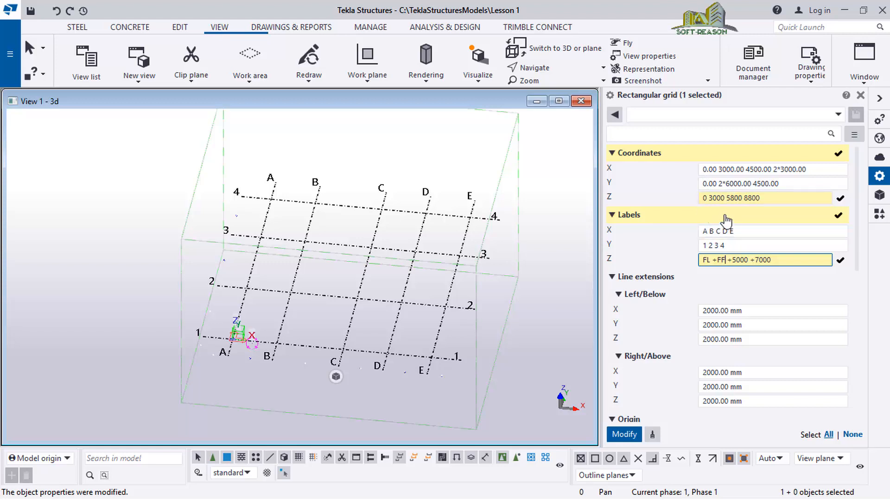
# Replace the Z labels +5000 and +7000 with +2ND and +RL, and apply the modified Z coordinates and labels to the grid
pyautogui.click(733, 262)
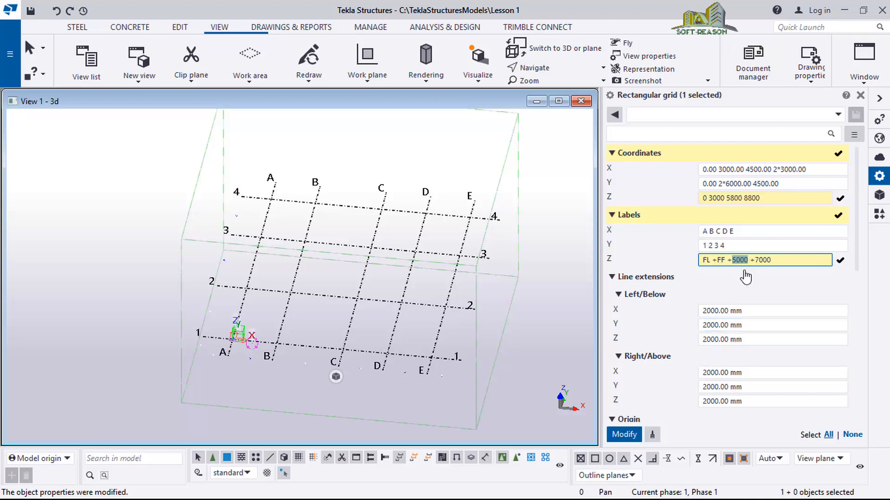
pyautogui.write('2N')
pyautogui.click(746, 260)
pyautogui.write('D')
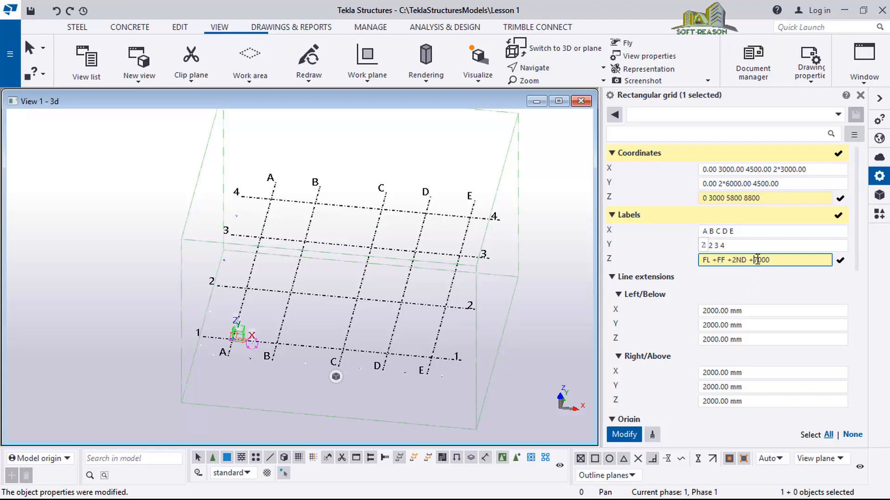
pyautogui.doubleClick(756, 260)
pyautogui.write('R00')
pyautogui.press('BackSpace')
pyautogui.write('L')
pyautogui.click(626, 436)
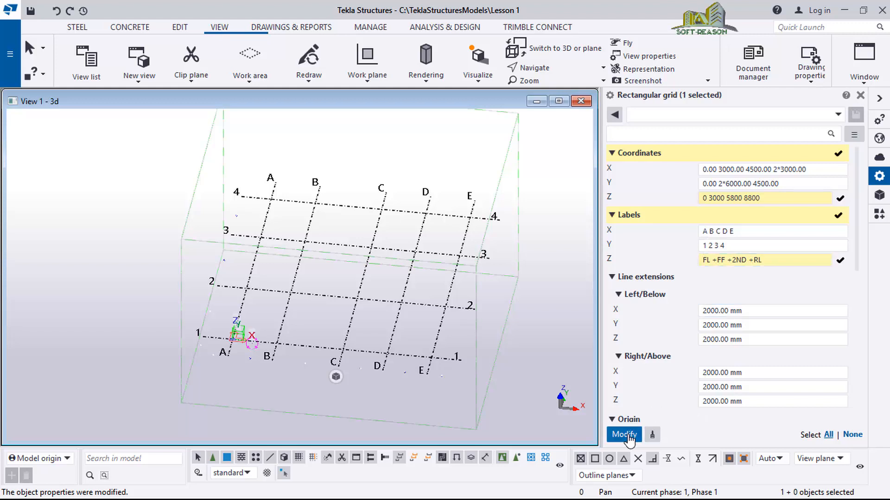
pyautogui.click(733, 261)
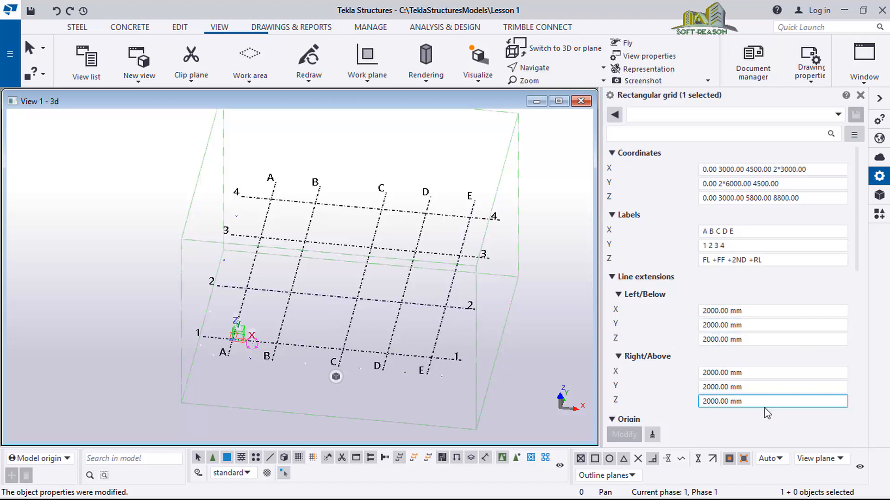
# Examine the grid's line extension, origin, magnetic plane, colour and label font properties alongside the grid in the 3D view
pyautogui.scroll(-5, 766, 412)
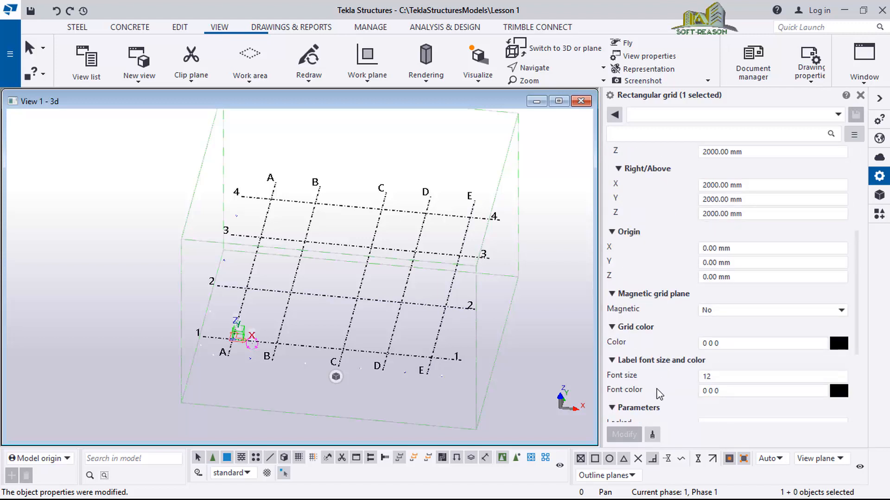
pyautogui.scroll(-2, 659, 394)
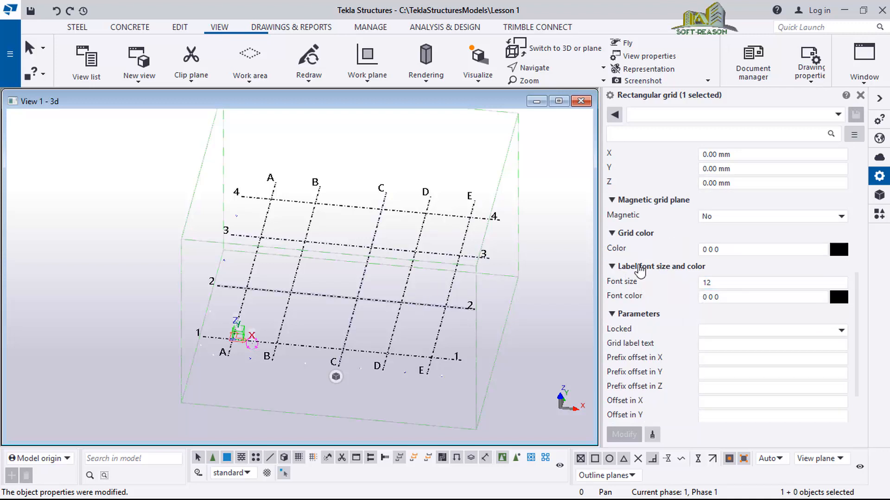
pyautogui.click(777, 246)
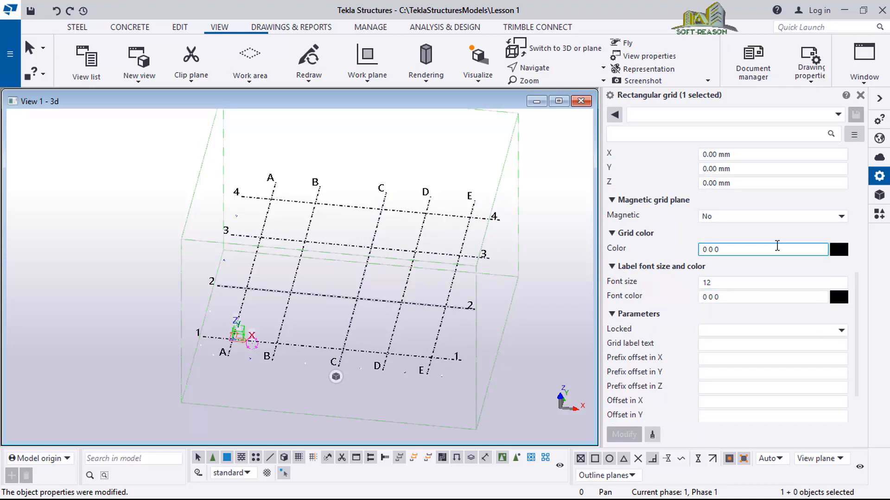
pyautogui.scroll(3, 684, 399)
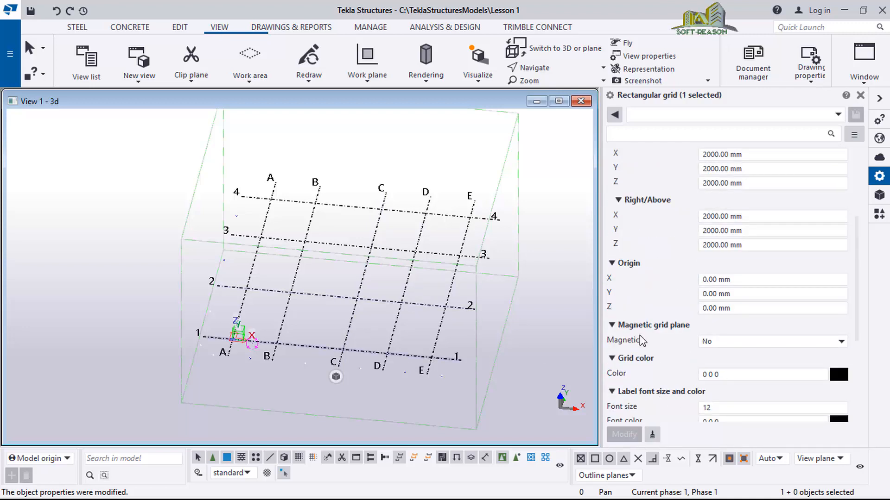
pyautogui.scroll(-3, 417, 294)
pyautogui.scroll(3, 382, 298)
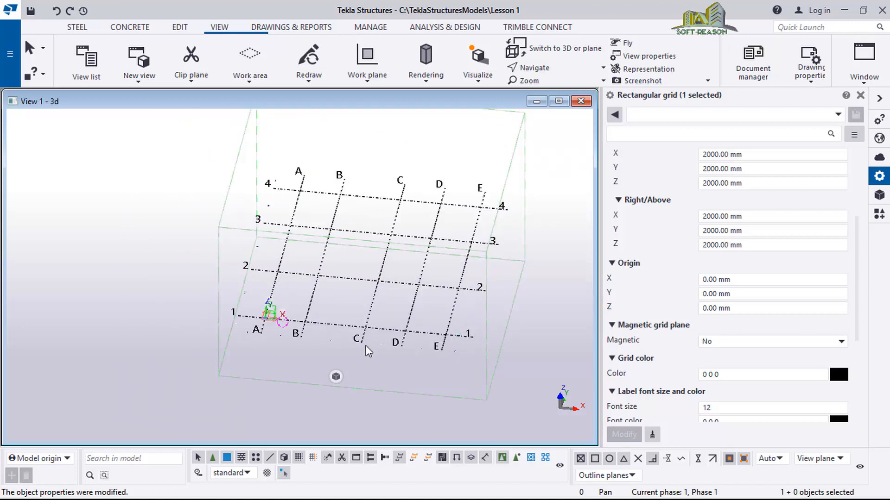
pyautogui.scroll(-3, 324, 280)
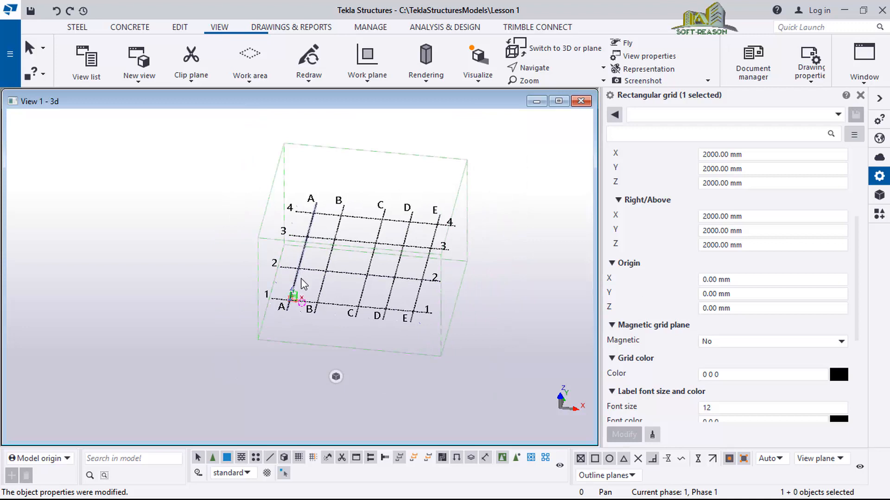
pyautogui.scroll(1, 443, 271)
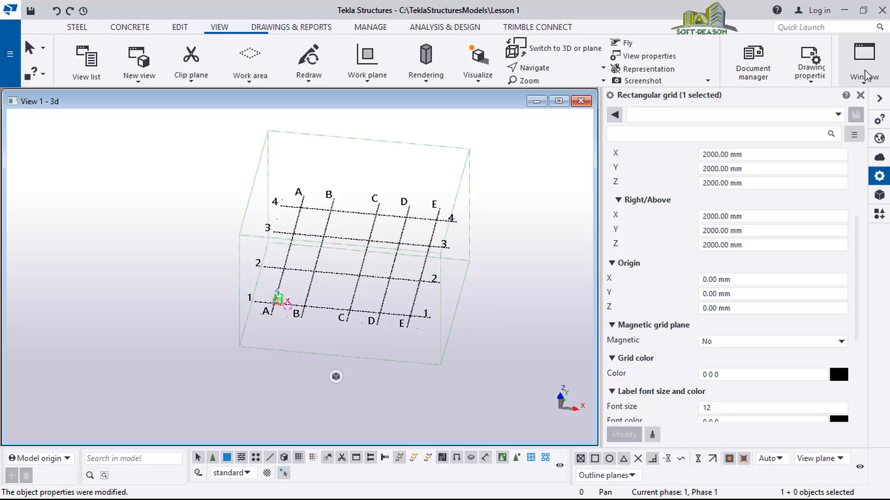
# Open the list of views, inspect the properties of the visible 3d view, and close both dialogs
pyautogui.click(864, 79)
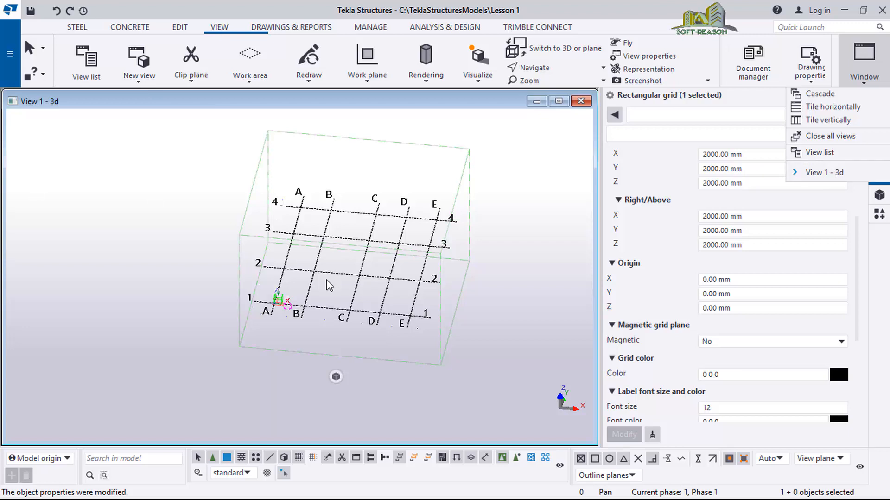
pyautogui.hotkey('ctrl', 'i')
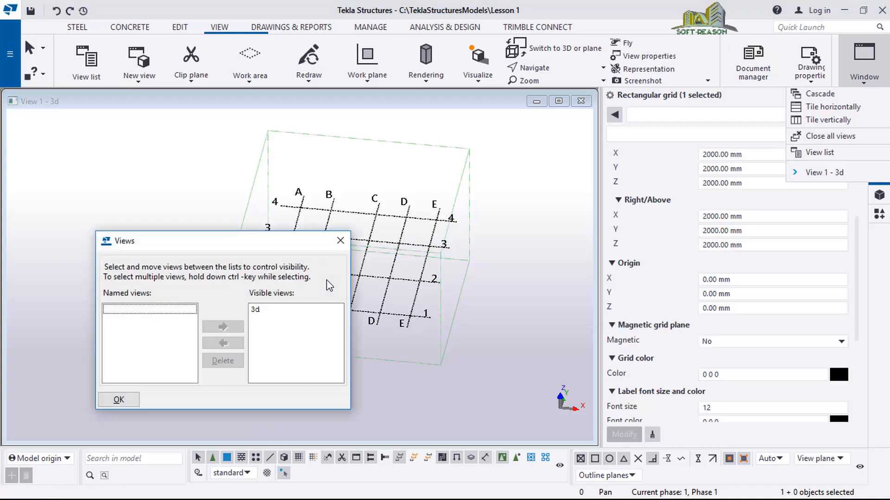
pyautogui.click(241, 186)
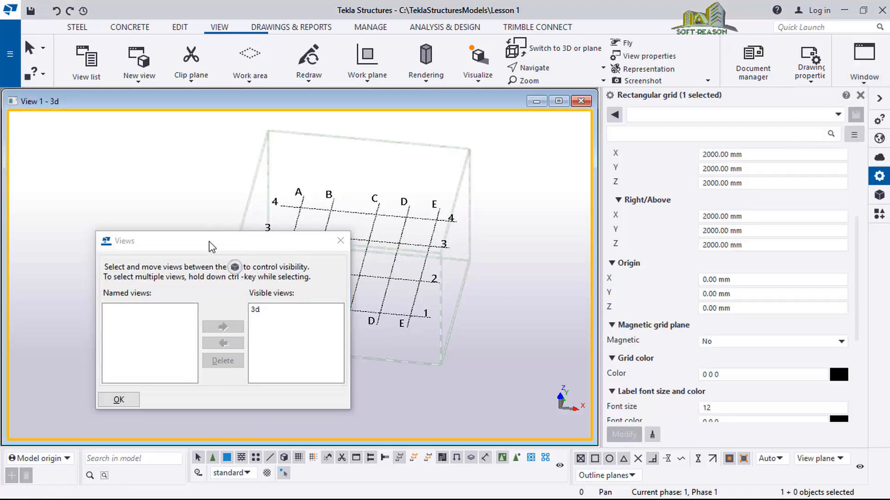
pyautogui.moveTo(209, 249); pyautogui.dragTo(207, 169)
pyautogui.doubleClick(254, 230)
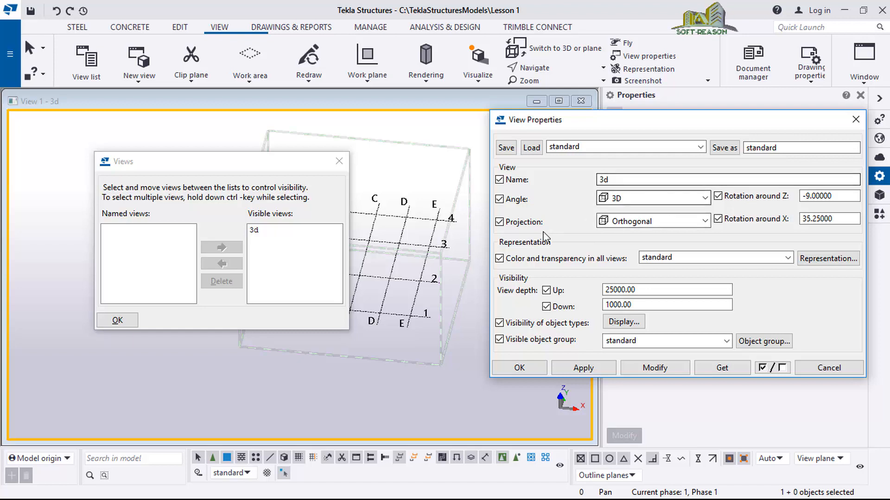
pyautogui.click(855, 120)
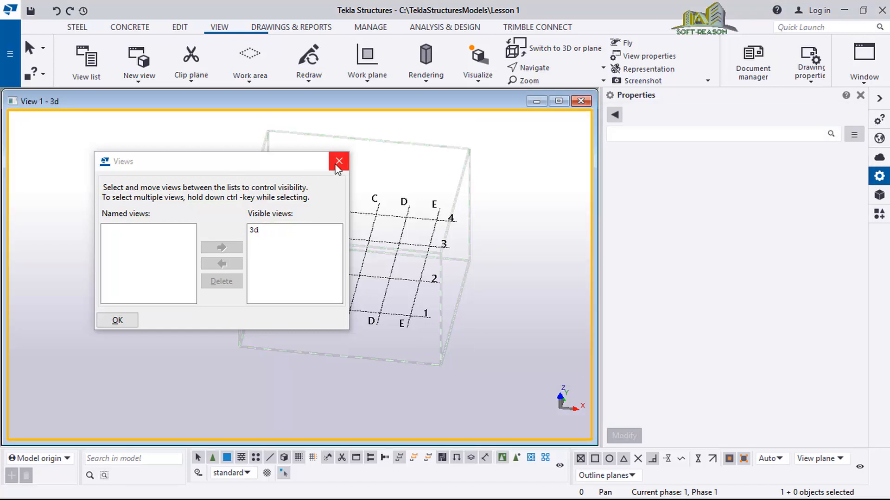
pyautogui.click(339, 161)
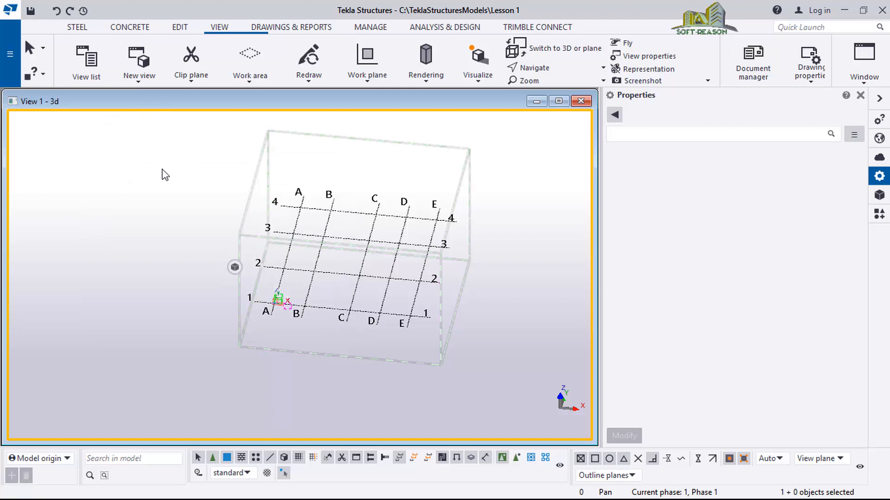
# Reopen the 3d view's properties, check its angle and projection options, and close the dialog without changes
pyautogui.rightClick(157, 136)
pyautogui.click(199, 157)
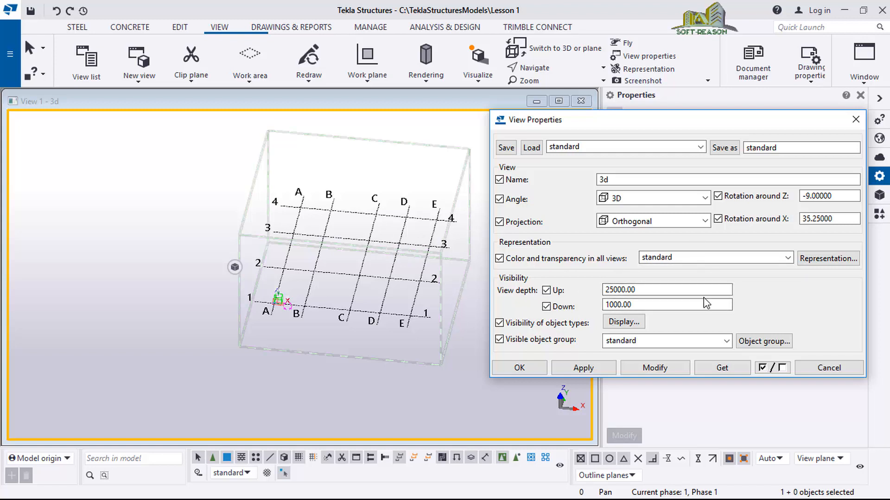
pyautogui.click(703, 199)
pyautogui.click(672, 224)
pyautogui.click(855, 120)
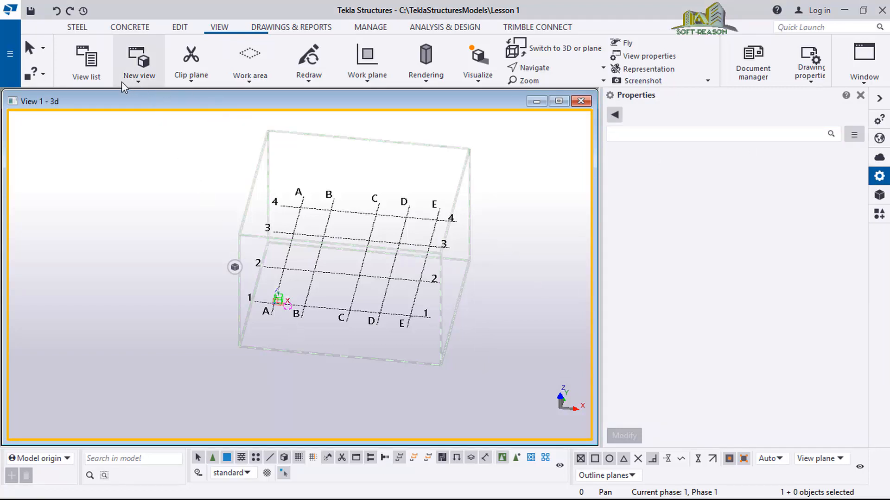
pyautogui.click(184, 28)
pyautogui.click(226, 28)
pyautogui.click(137, 81)
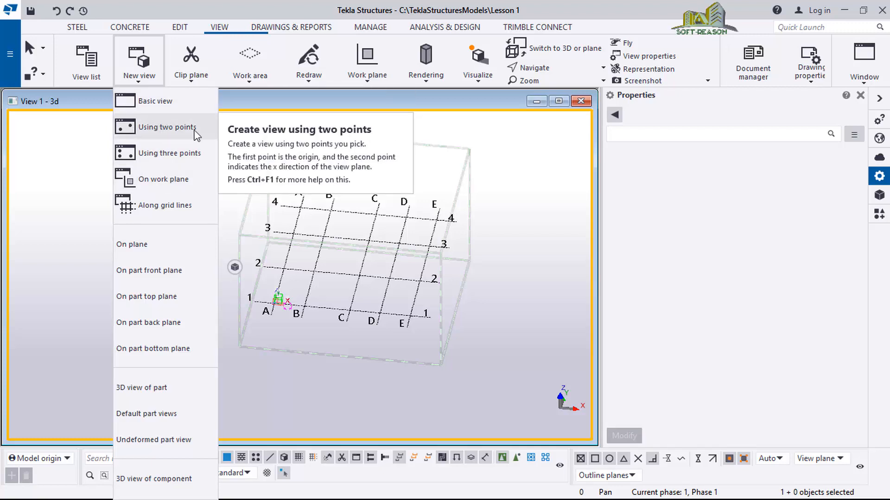
pyautogui.click(157, 105)
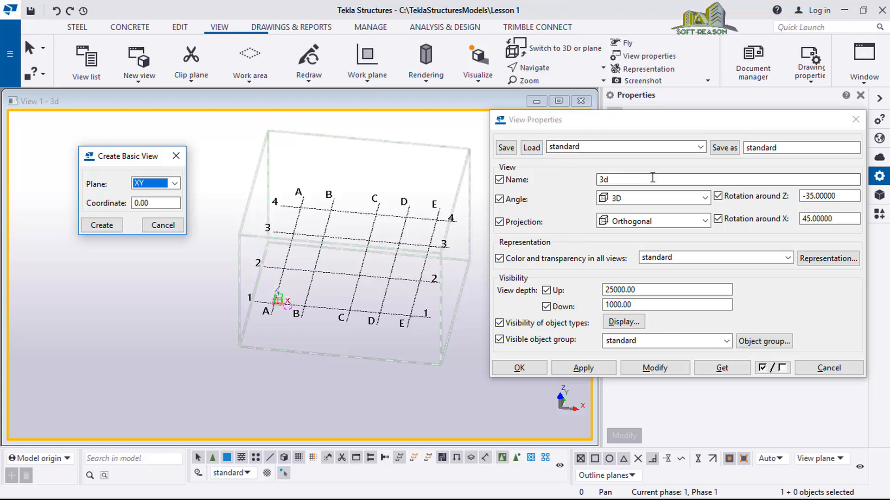
pyautogui.click(856, 119)
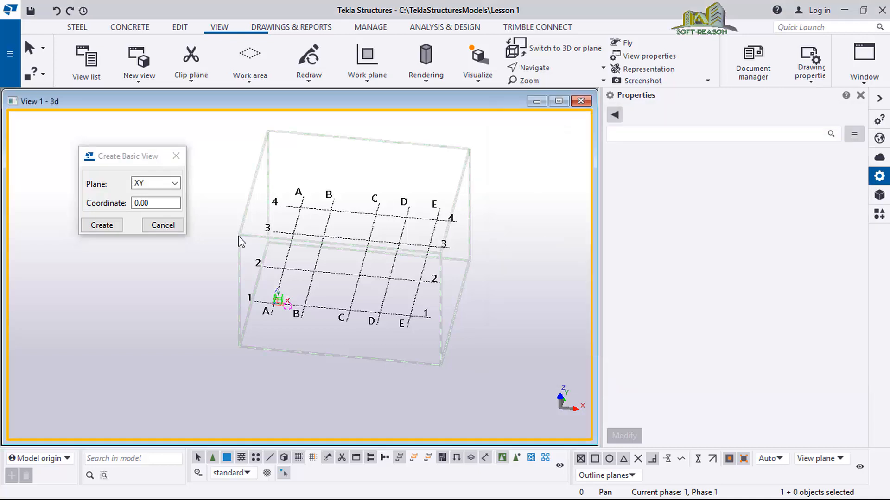
pyautogui.click(176, 156)
pyautogui.click(137, 84)
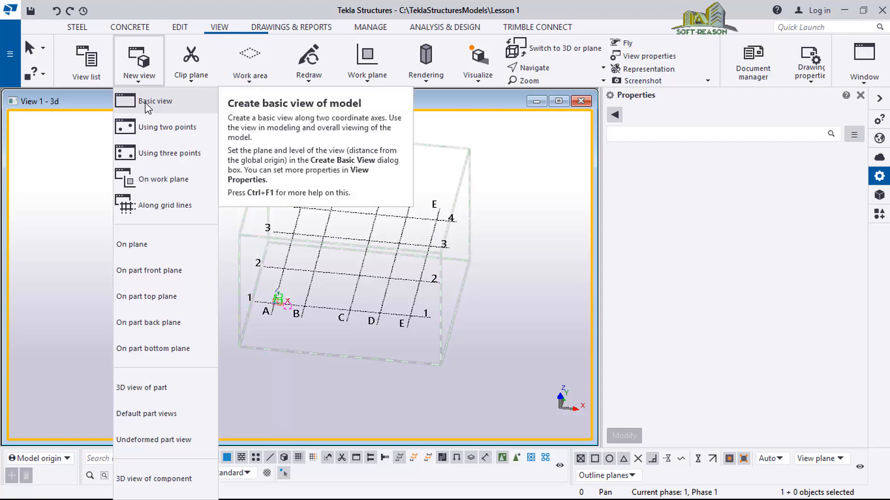
pyautogui.click(145, 101)
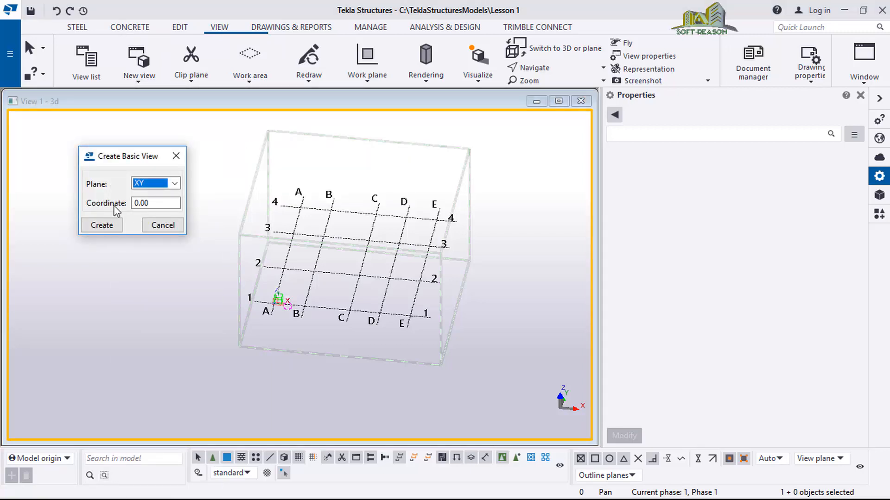
pyautogui.click(176, 156)
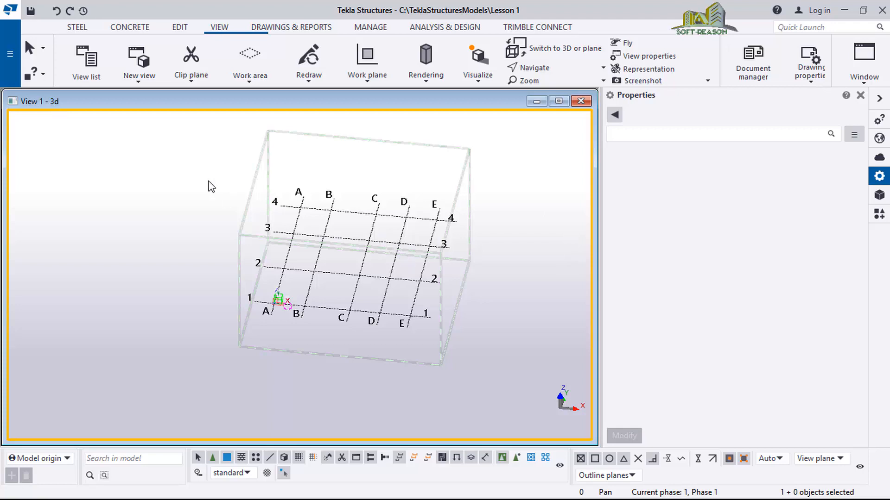
# Start a new basic view on the XY plane at coordinate 0.00 and name it FL in the view properties
pyautogui.click(141, 80)
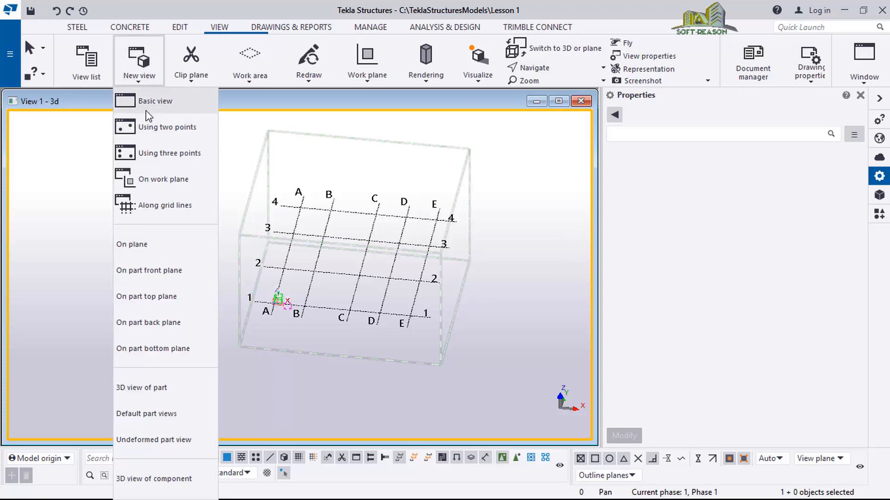
pyautogui.click(147, 104)
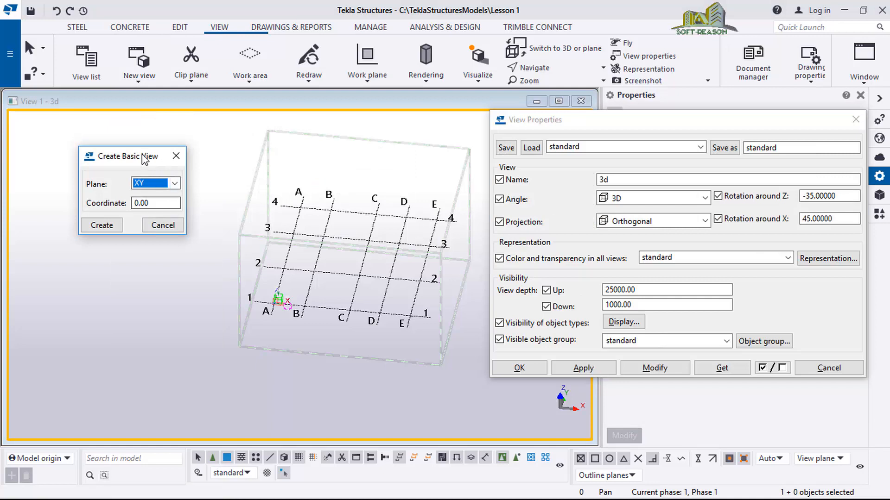
pyautogui.moveTo(144, 160); pyautogui.dragTo(162, 167)
pyautogui.moveTo(736, 127); pyautogui.dragTo(509, 142)
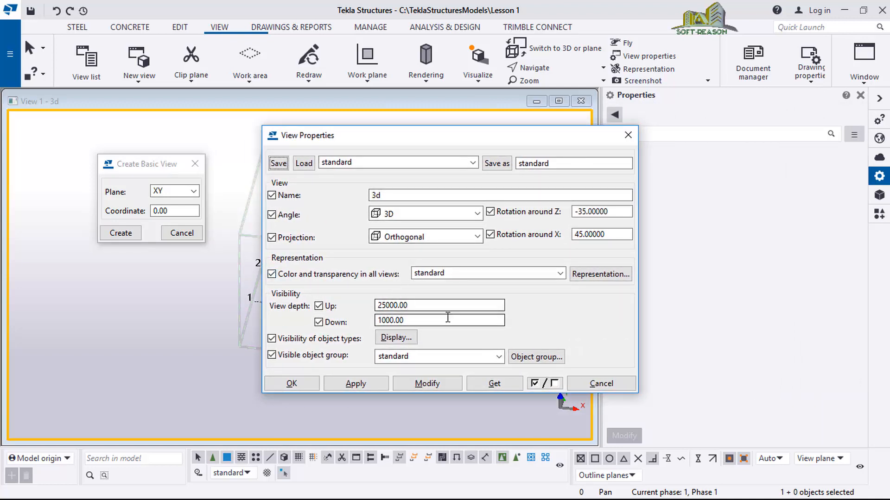
pyautogui.click(408, 308)
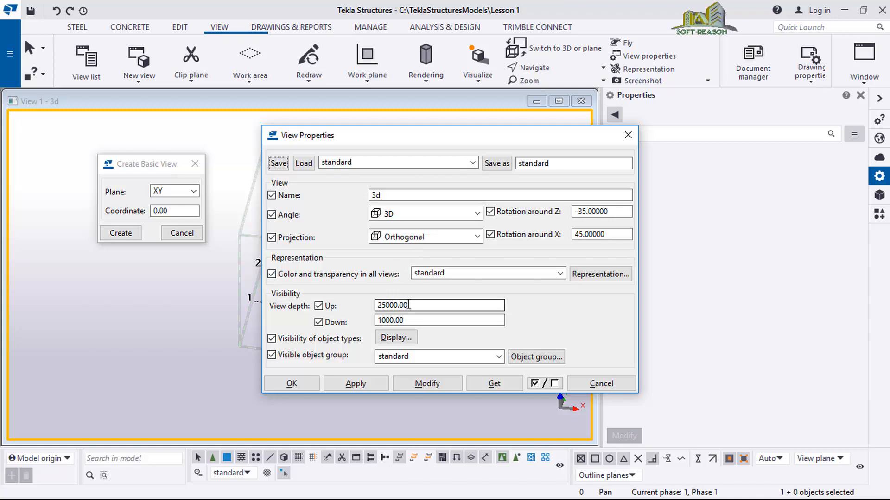
pyautogui.doubleClick(406, 196)
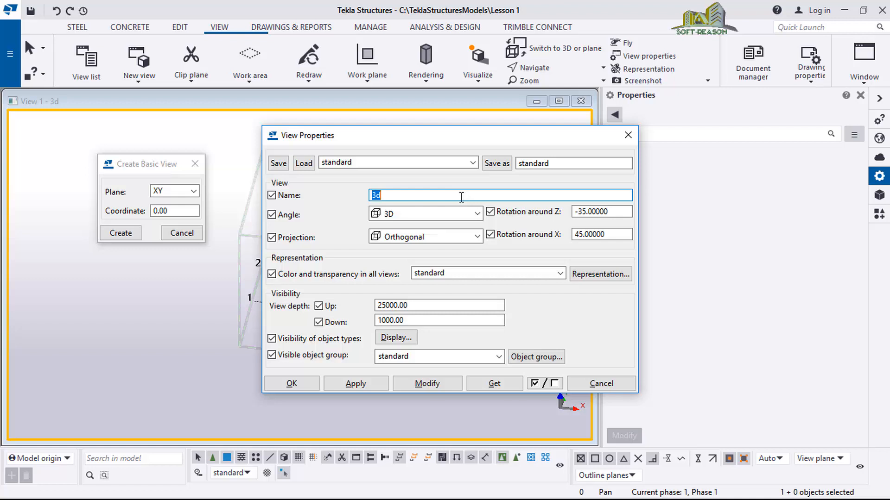
pyautogui.write('FL')
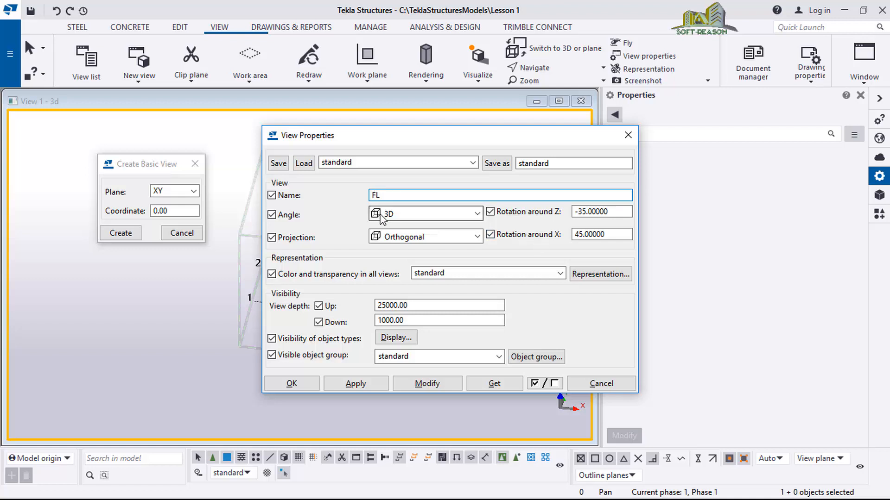
# Set the FL view's angle to Plane and apply the view properties
pyautogui.click(476, 214)
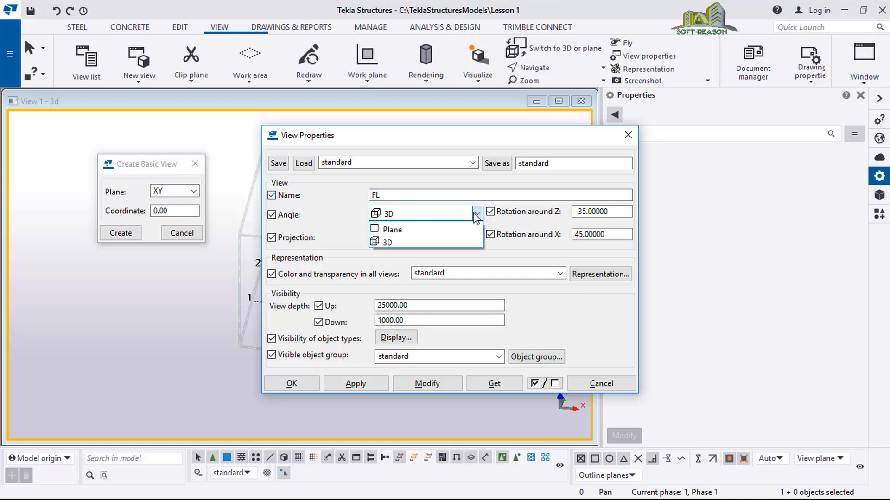
pyautogui.click(392, 230)
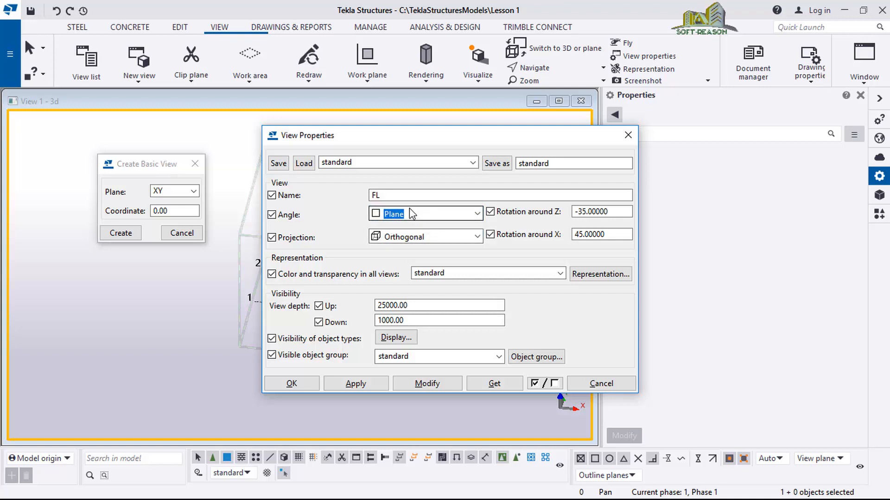
pyautogui.click(360, 388)
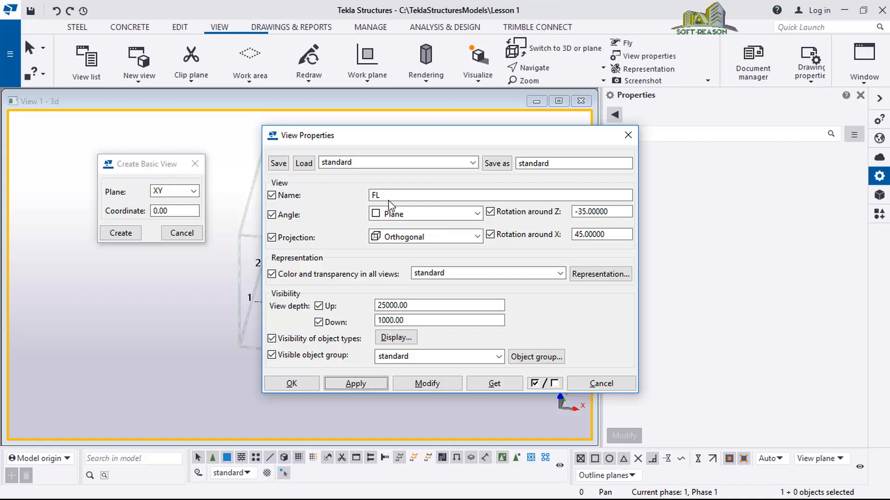
# Select the rectangular grid and check its Z coordinates and labels alongside the FL view settings
pyautogui.click(258, 307)
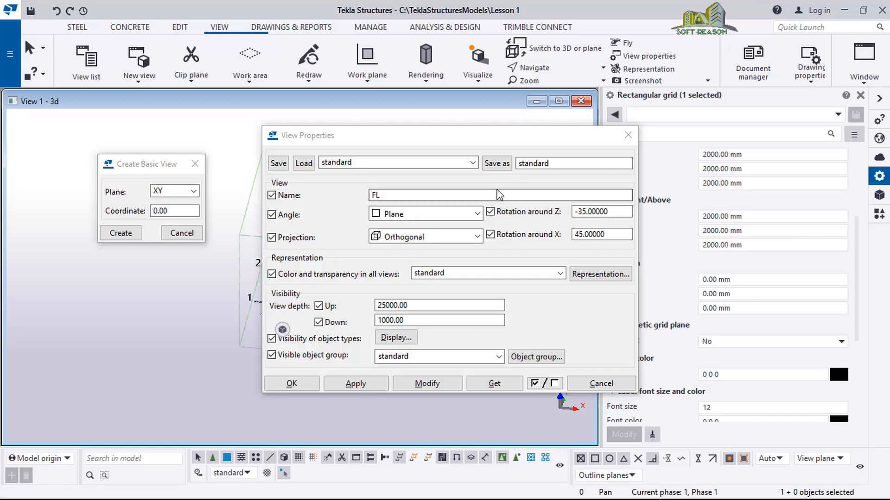
pyautogui.moveTo(487, 143); pyautogui.dragTo(434, 265)
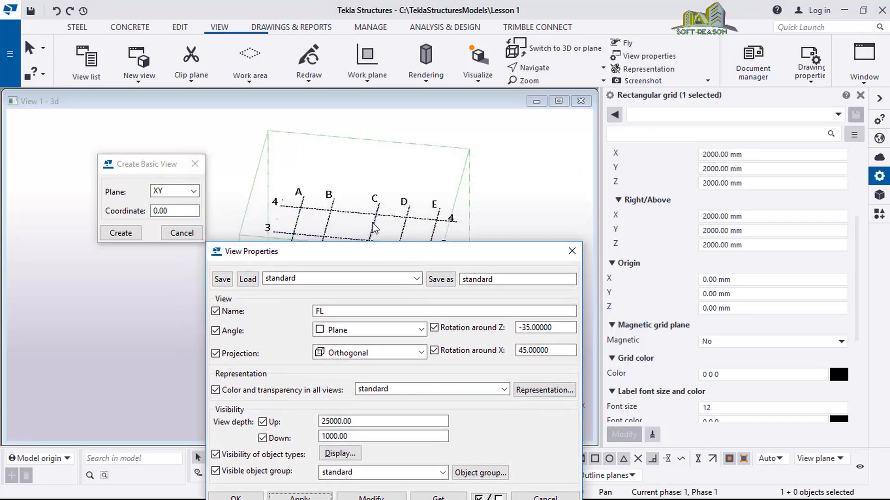
pyautogui.moveTo(857, 309); pyautogui.dragTo(853, 225)
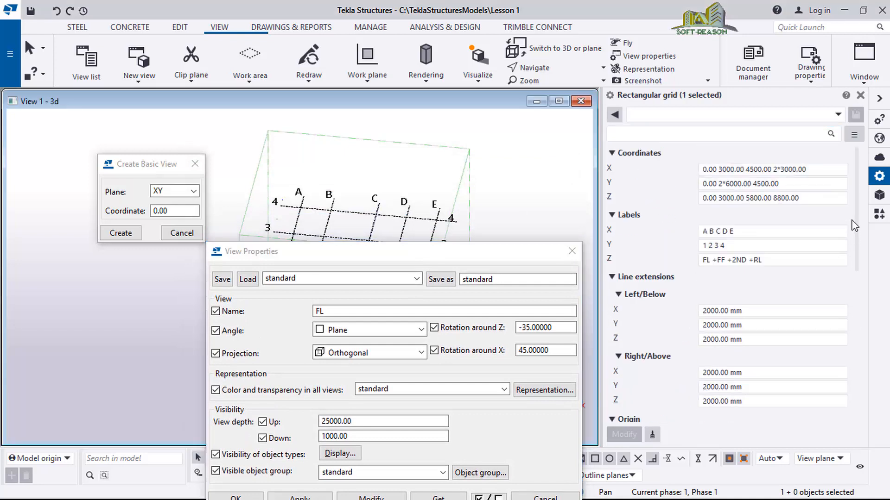
# Create a basic view named FL on the XY plane at coordinate 0.00, using the grid's first Z level
pyautogui.click(747, 230)
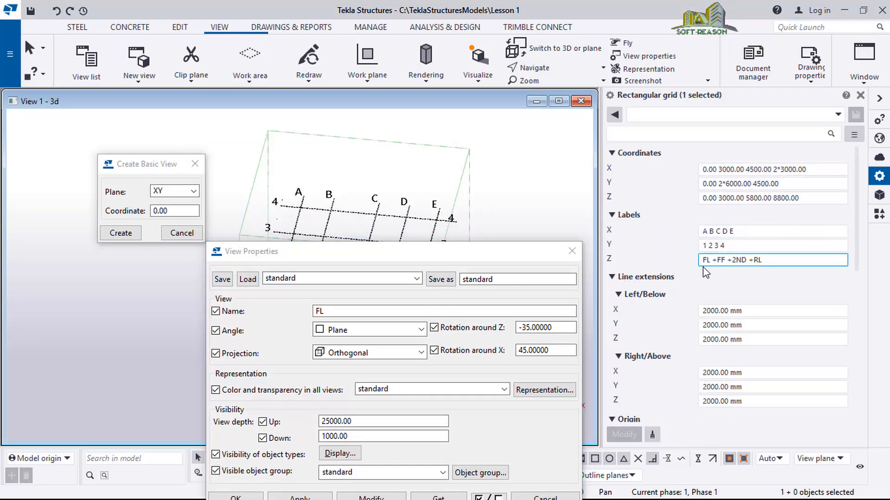
pyautogui.click(712, 200)
pyautogui.moveTo(461, 262); pyautogui.dragTo(507, 165)
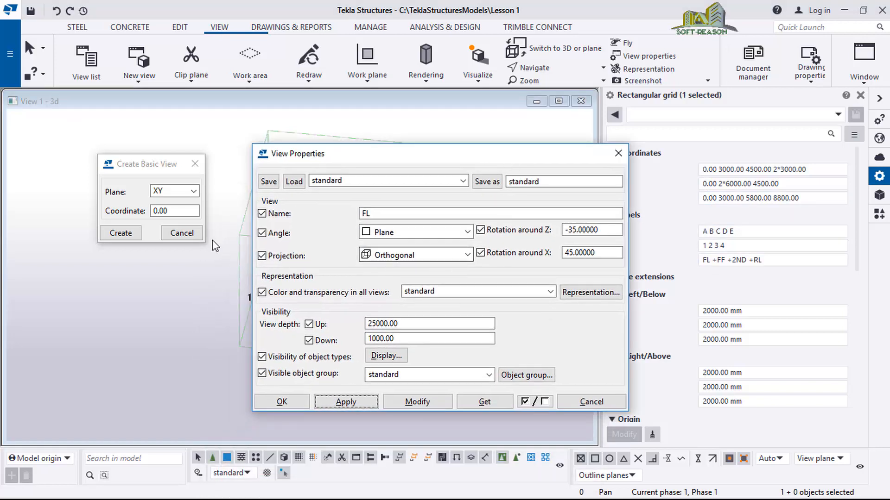
pyautogui.click(118, 232)
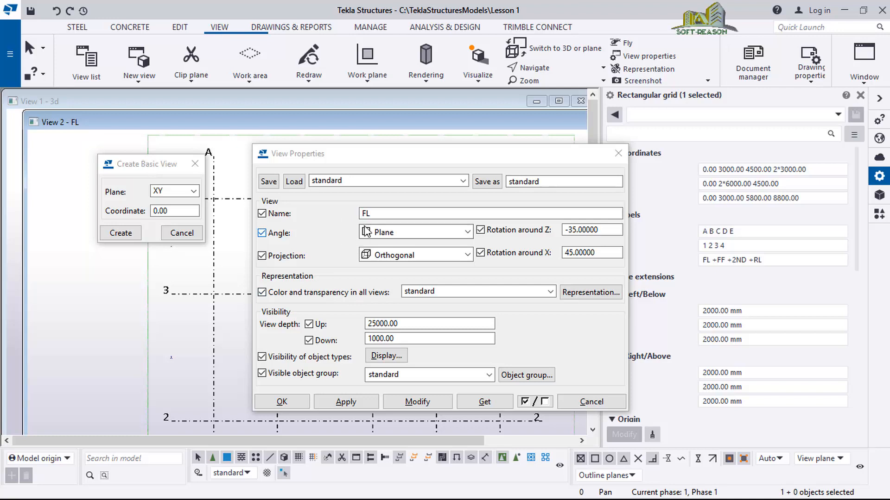
# Create a second XY basic view named FF at coordinate 3000
pyautogui.click(371, 213)
pyautogui.doubleClick(373, 213)
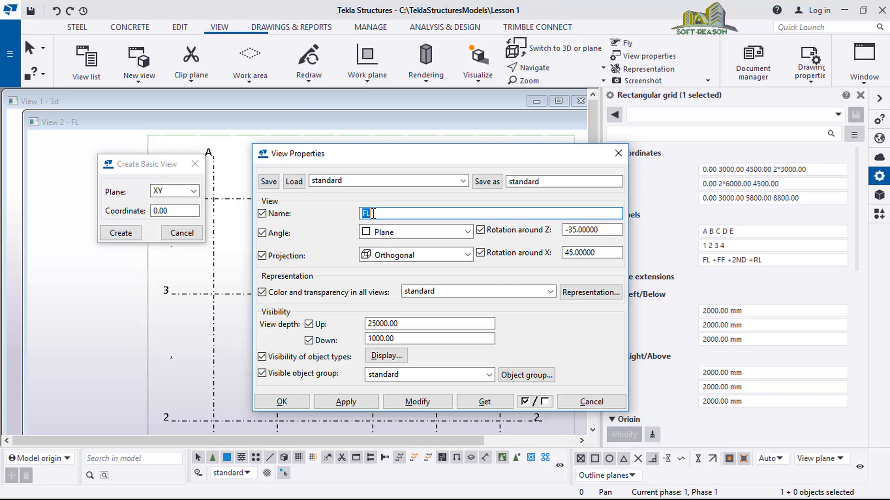
pyautogui.write('F')
pyautogui.click(166, 217)
pyautogui.doubleClick(173, 211)
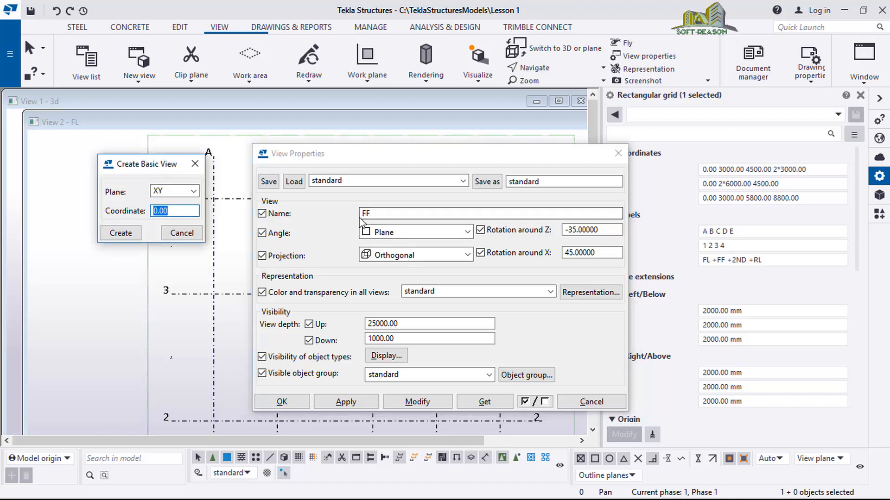
pyautogui.click(385, 212)
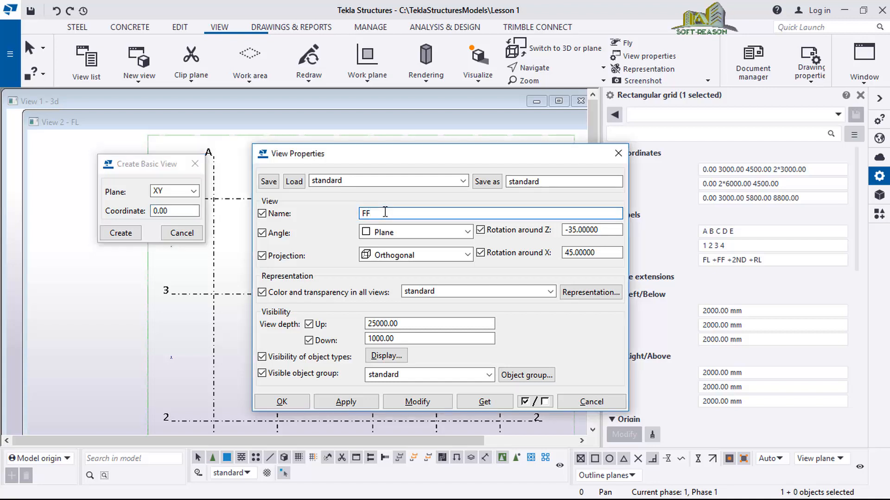
pyautogui.click(350, 404)
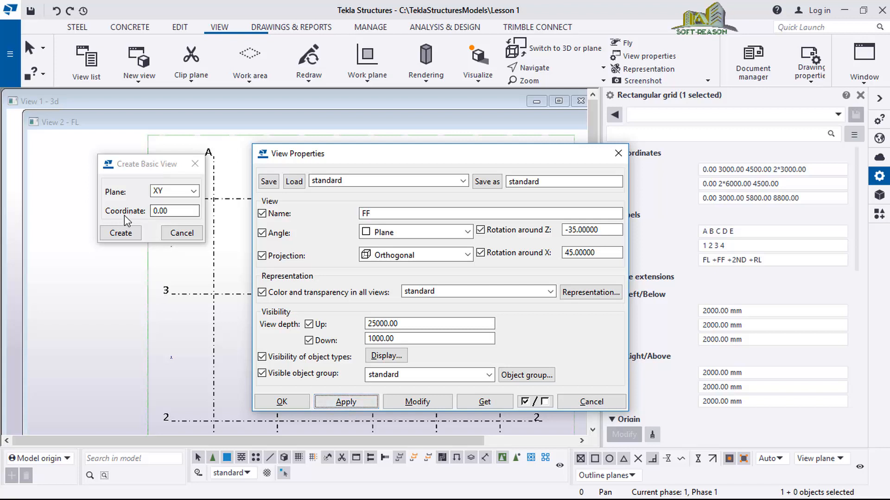
pyautogui.click(173, 212)
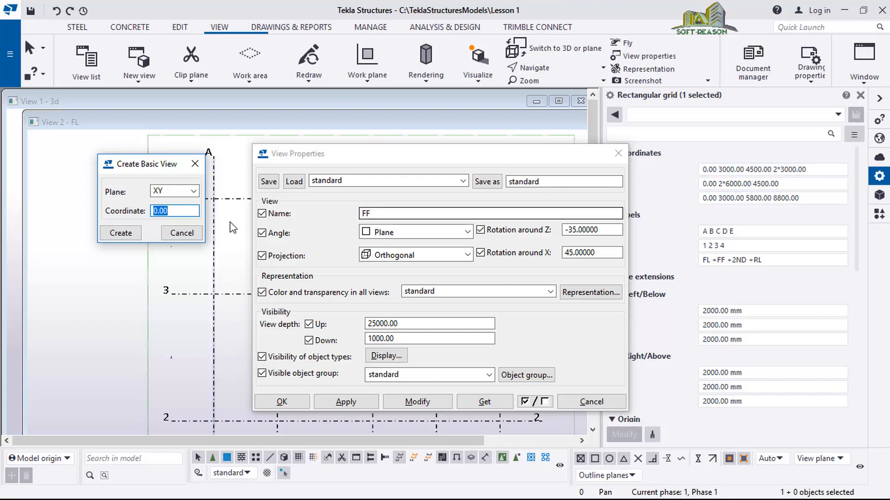
pyautogui.write('3')
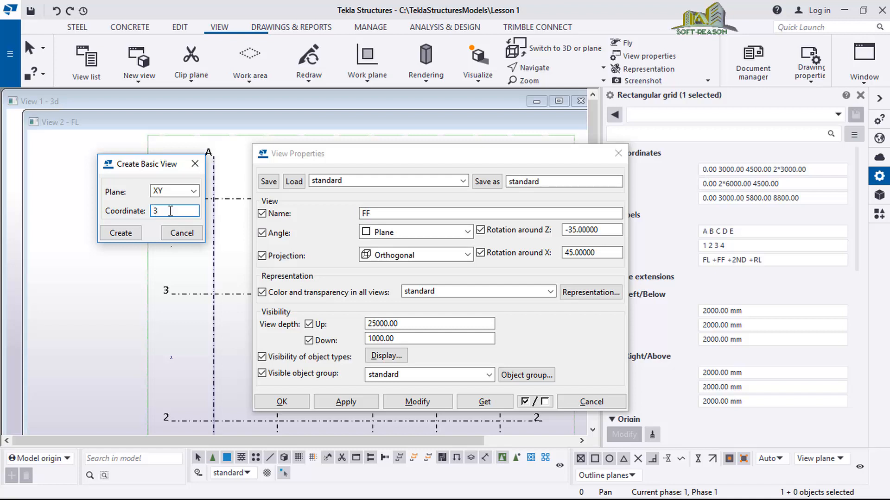
pyautogui.write('000')
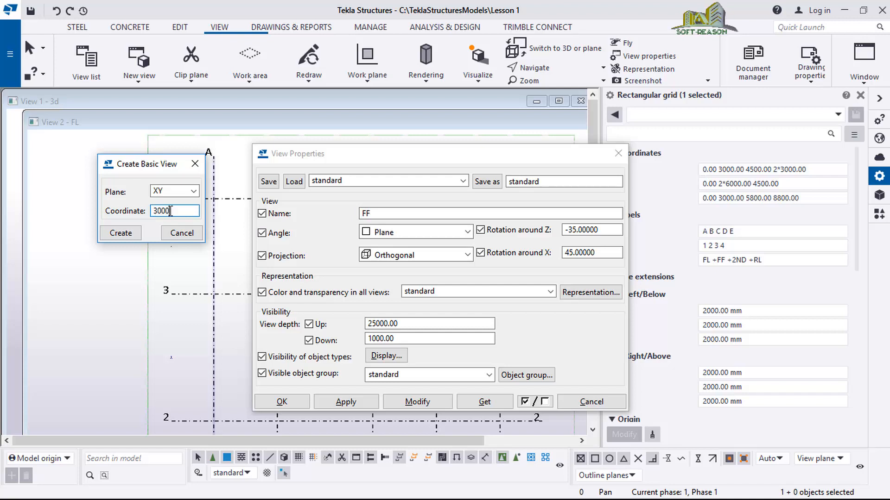
pyautogui.click(121, 233)
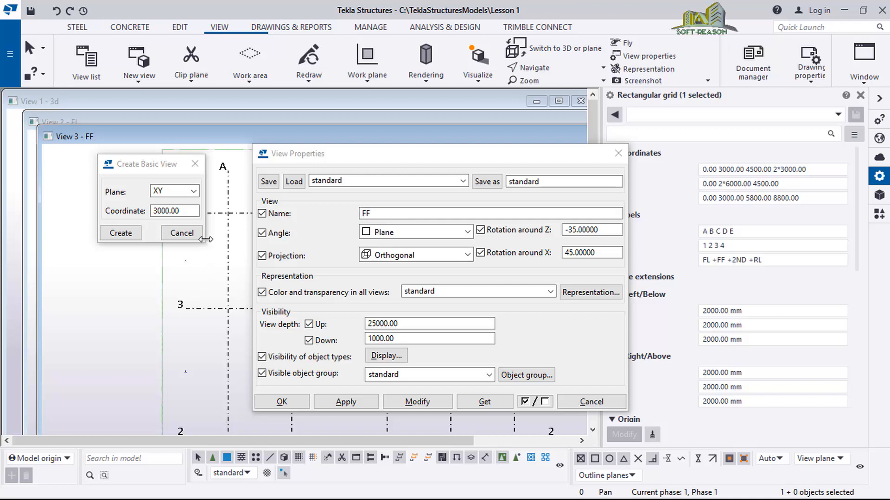
# Create a third XY basic view named 2ND at coordinate 5800
pyautogui.click(389, 213)
pyautogui.moveTo(388, 213); pyautogui.dragTo(351, 217)
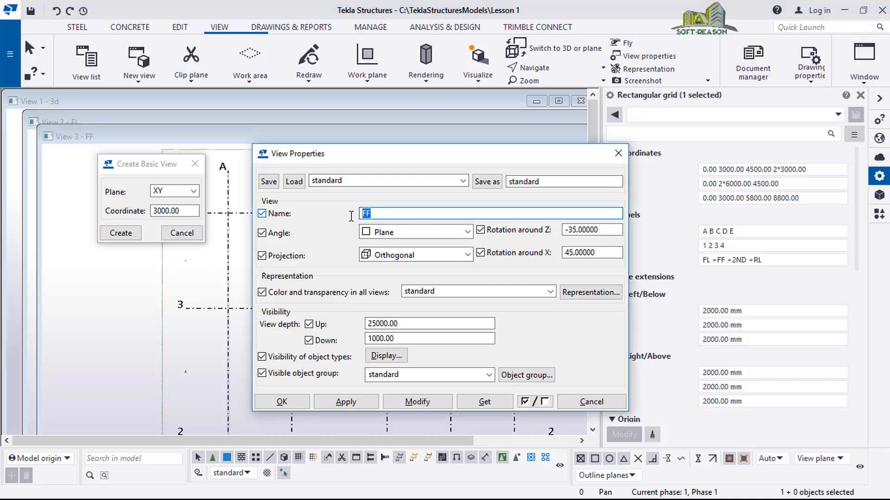
pyautogui.write('2ND')
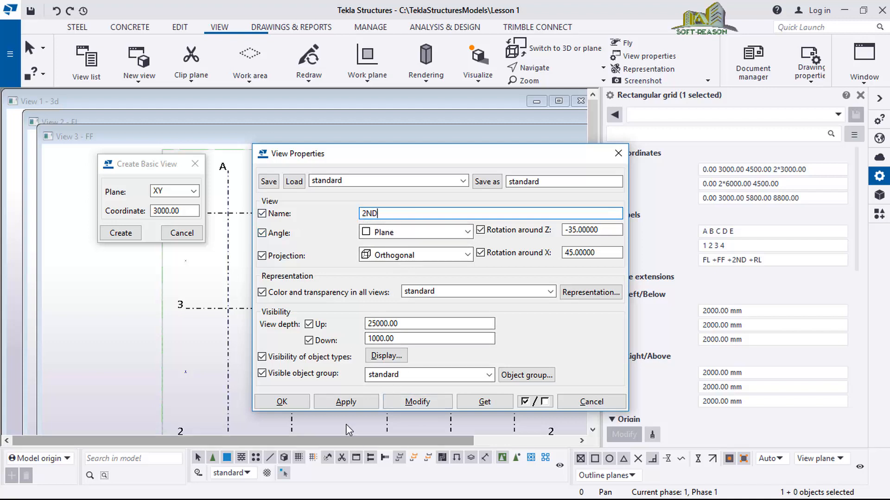
pyautogui.click(341, 400)
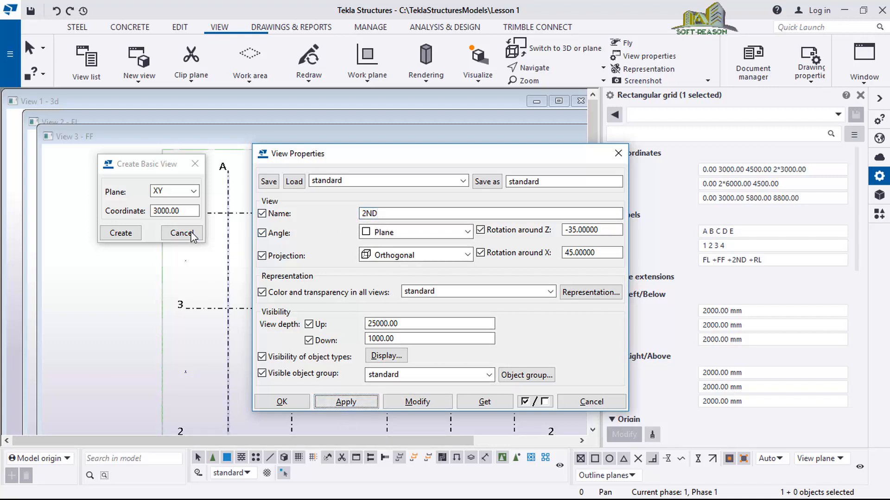
pyautogui.click(189, 211)
pyautogui.moveTo(189, 212); pyautogui.dragTo(127, 217)
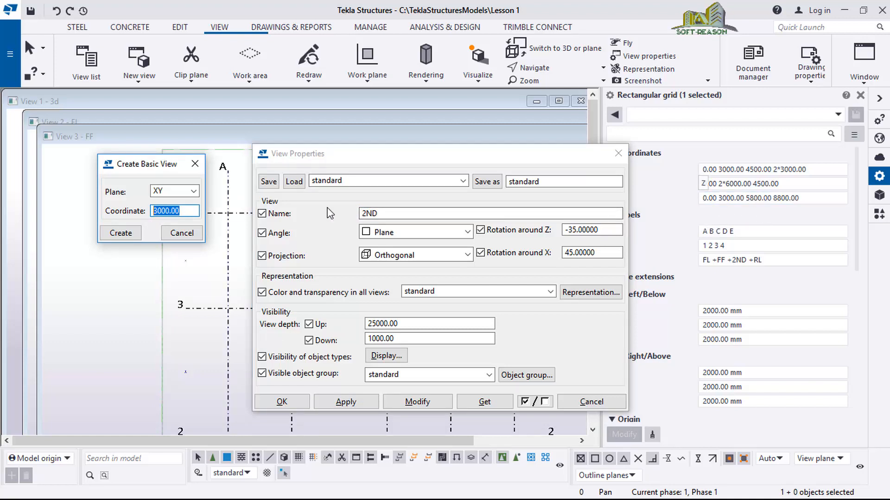
pyautogui.write('58')
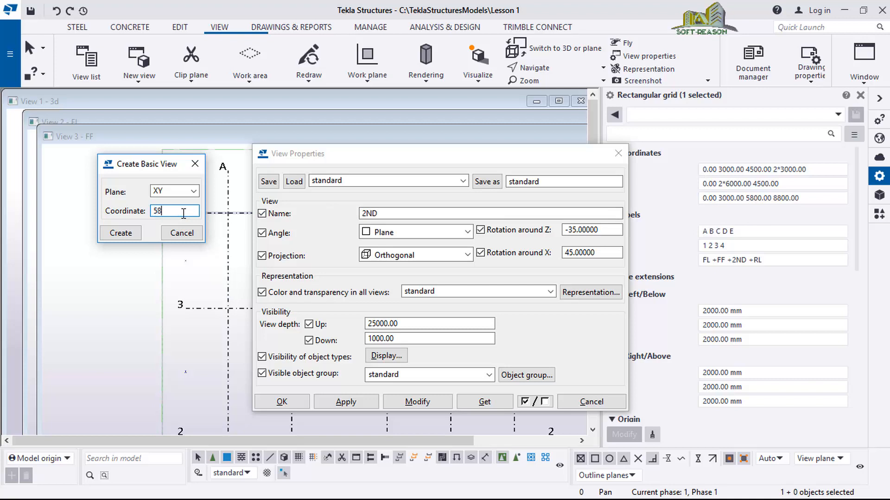
pyautogui.write('00')
pyautogui.click(107, 235)
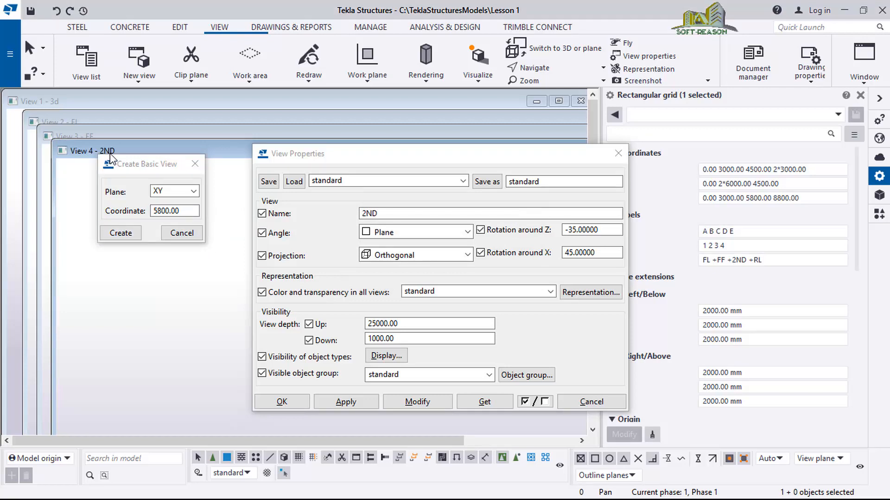
# Create the roof-level XY basic view named RL at coordinate 8800, and close both view creation dialogs
pyautogui.click(388, 213)
pyautogui.moveTo(385, 213); pyautogui.dragTo(357, 216)
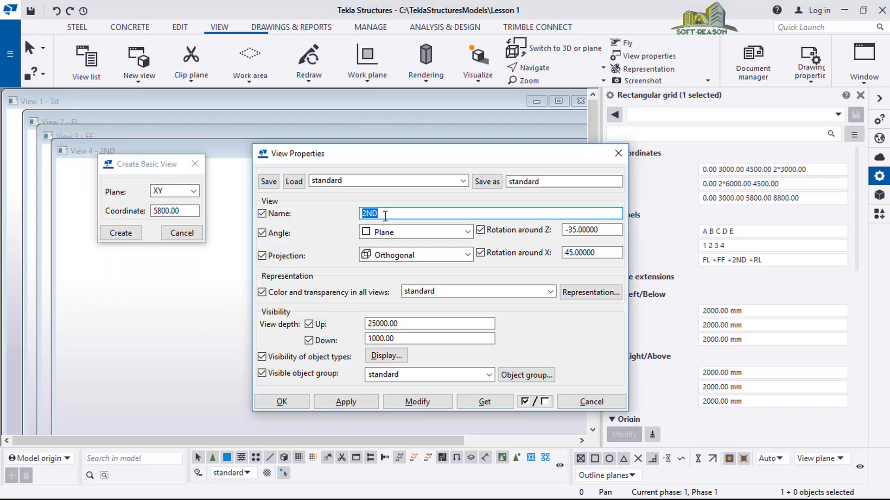
pyautogui.write('RL')
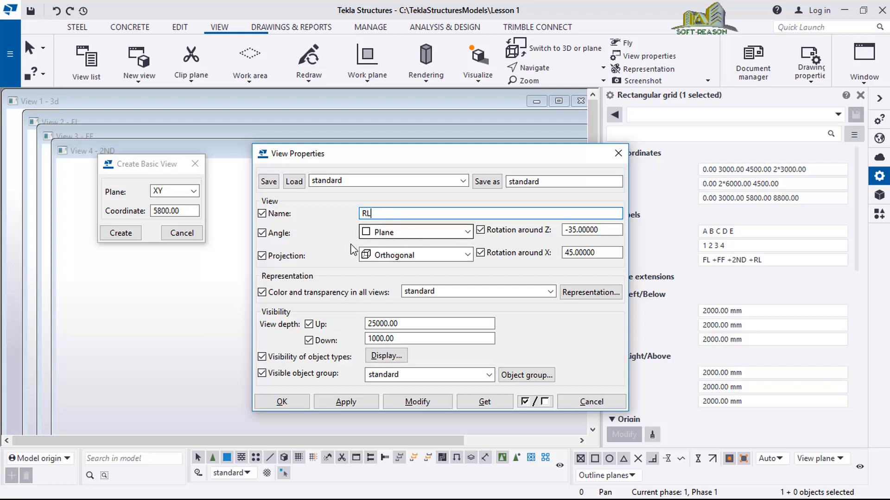
pyautogui.click(343, 402)
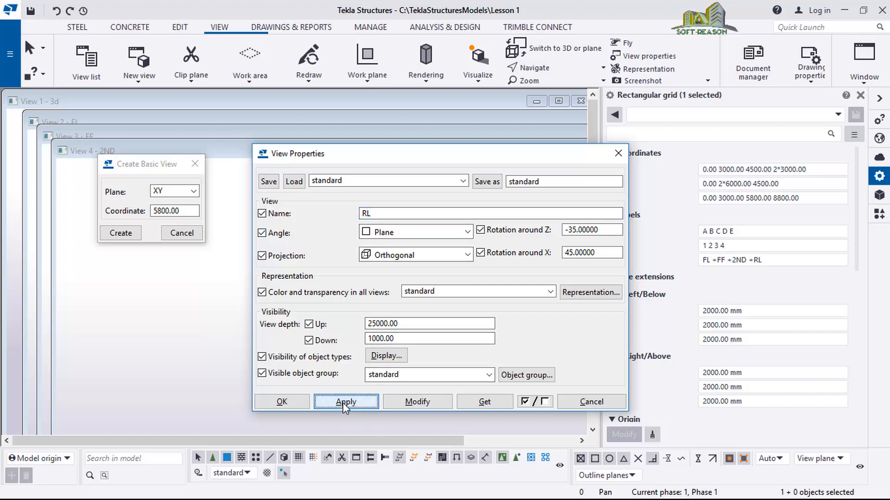
pyautogui.click(778, 198)
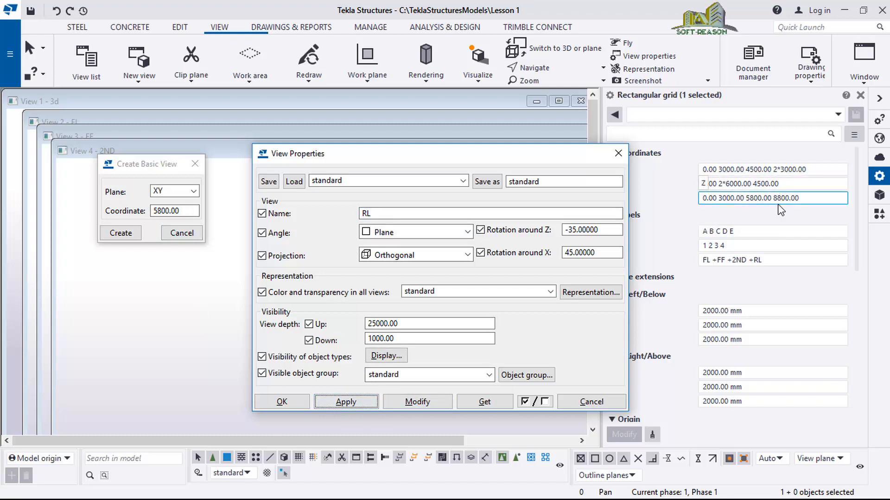
pyautogui.click(191, 211)
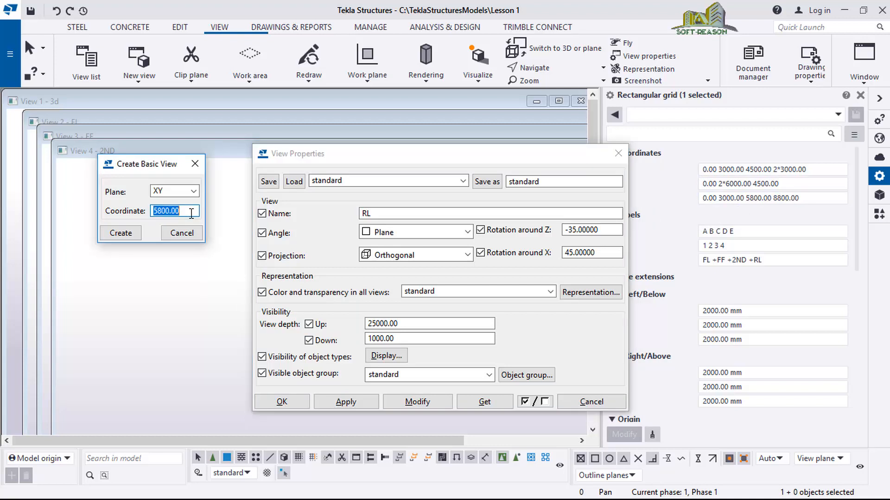
pyautogui.write('8800')
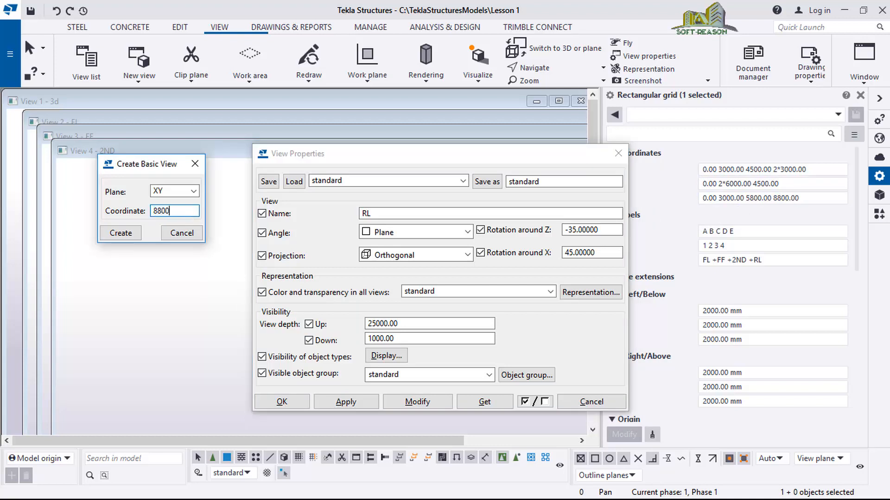
pyautogui.click(124, 235)
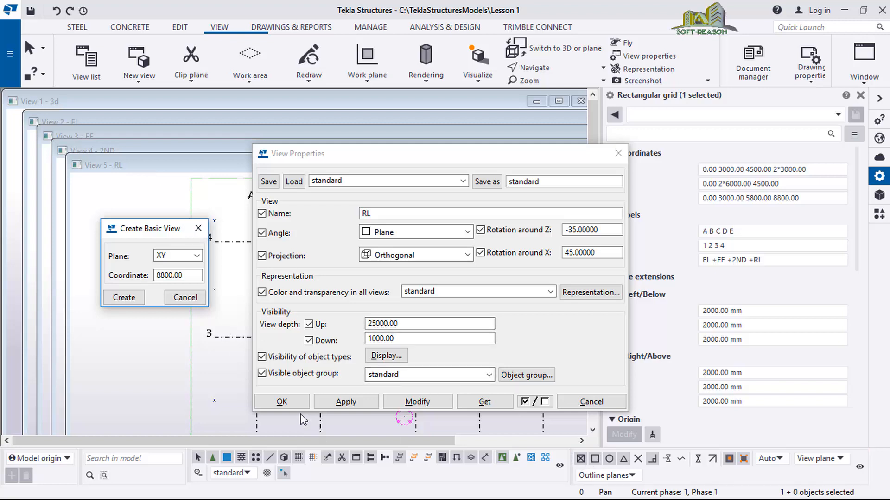
pyautogui.click(283, 402)
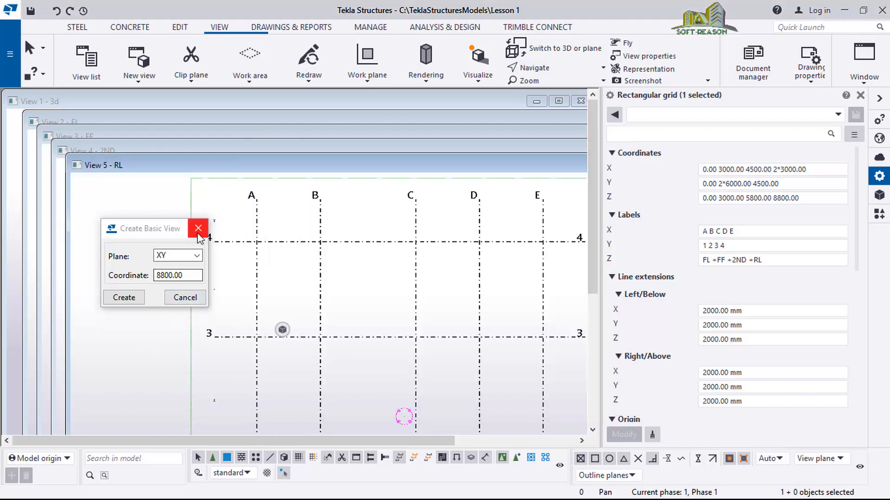
pyautogui.click(198, 229)
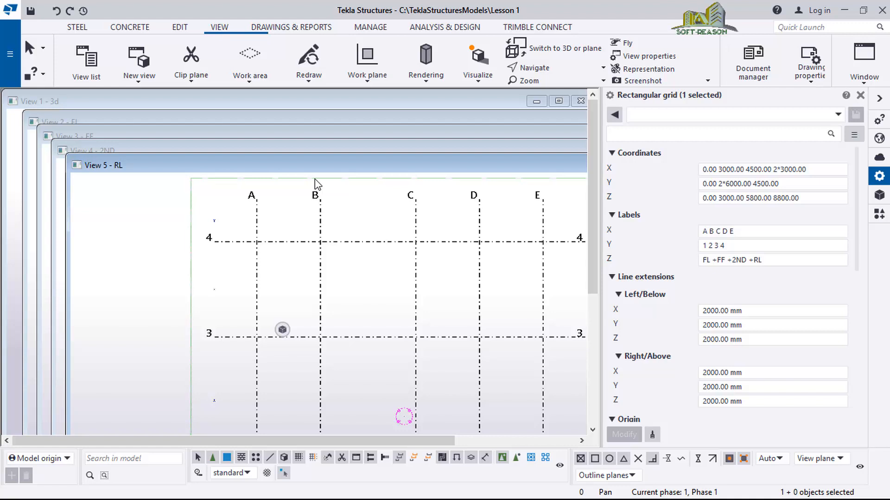
# Tile all open view windows and switch the RL view from plane to 3D
pyautogui.hotkey('ctrl', 't')
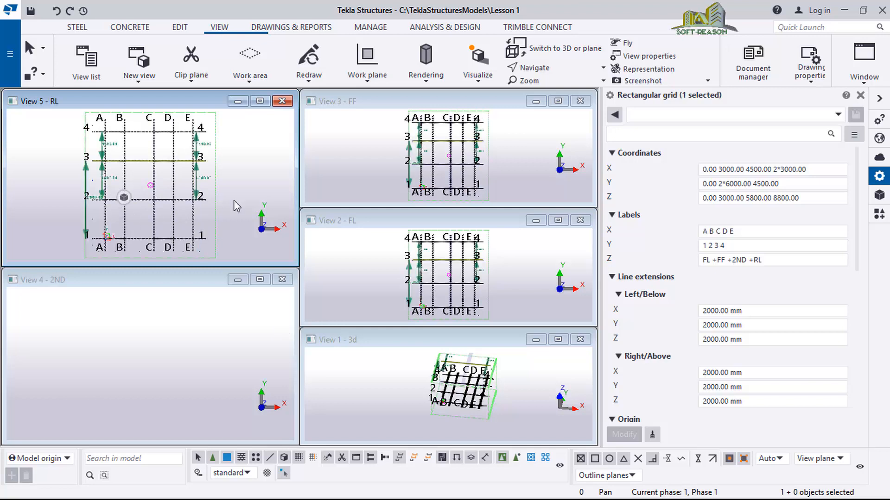
pyautogui.click(251, 169)
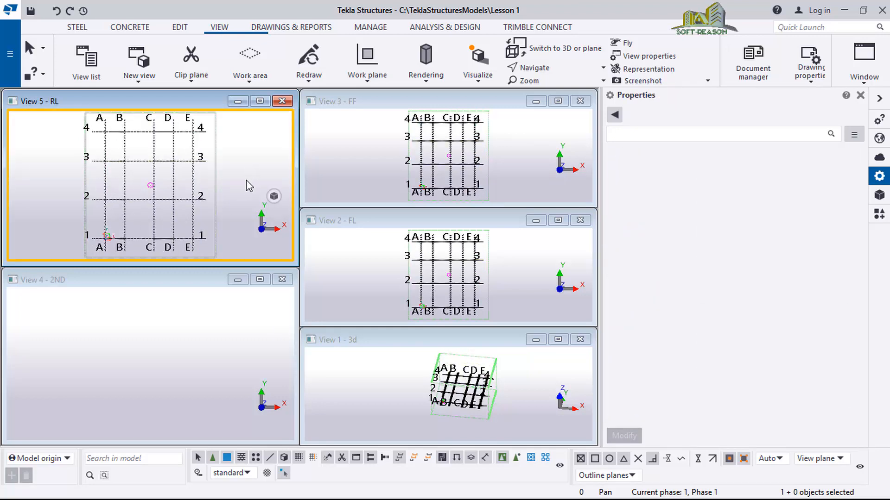
pyautogui.hotkey('ctrl', 'p')
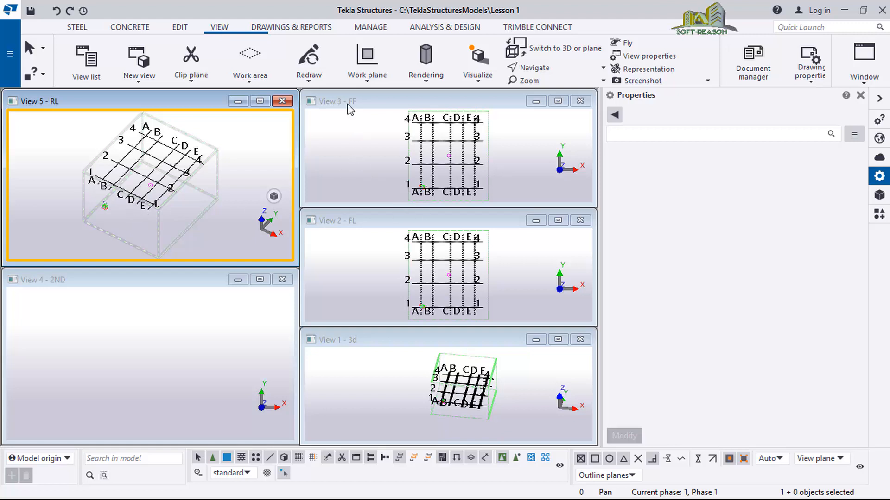
# Switch the FF and FL views from plane to 3D to compare their grid levels
pyautogui.click(369, 149)
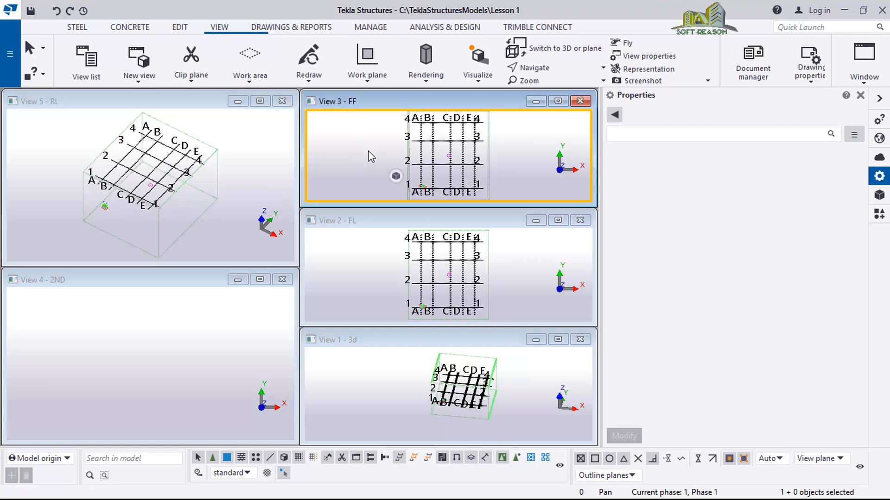
pyautogui.hotkey('ctrl', 'p')
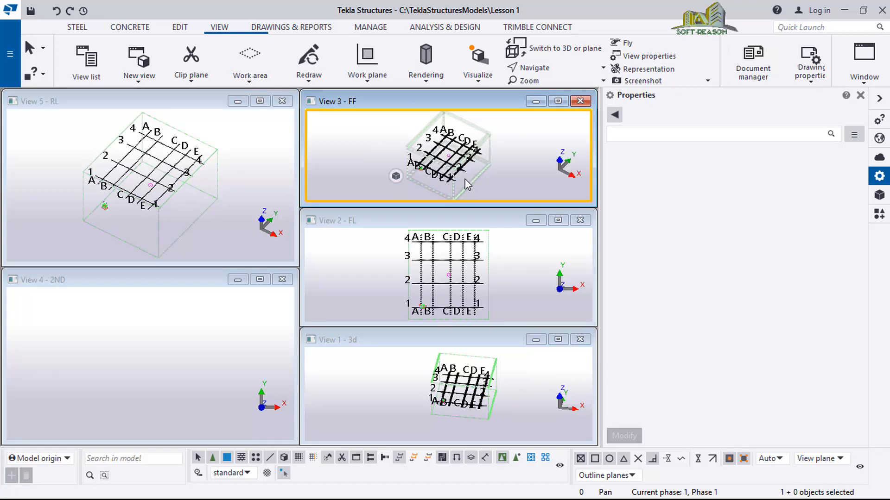
pyautogui.keyDown('ctrl'); pyautogui.moveTo(465, 180); pyautogui.dragTo(465, 157, button='middle'); pyautogui.keyUp('ctrl')
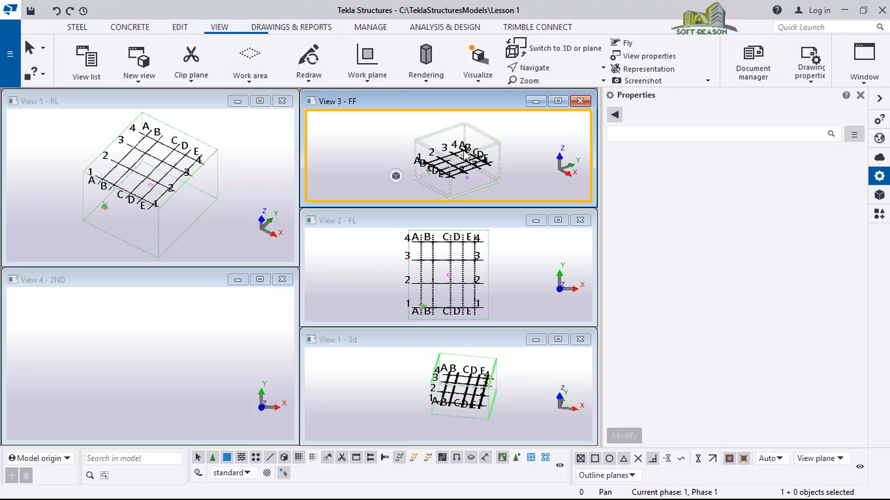
pyautogui.click(189, 372)
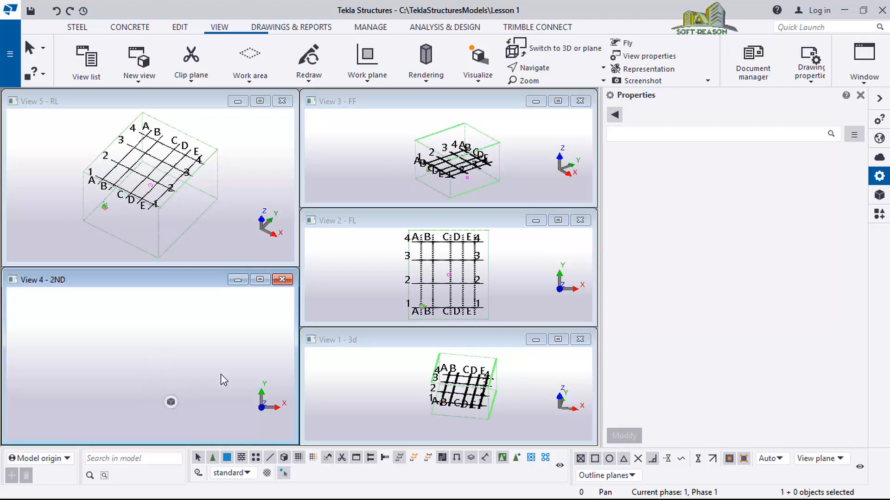
pyautogui.click(416, 262)
pyautogui.click(382, 266)
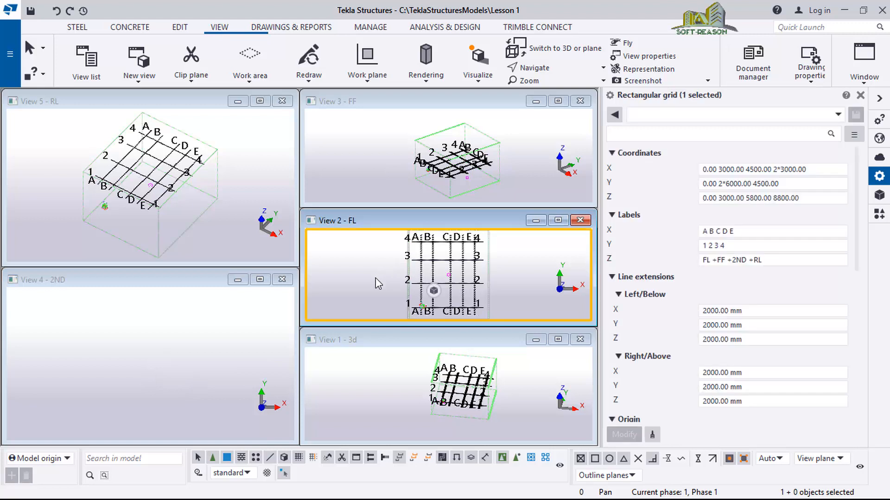
pyautogui.hotkey('ctrl', 'p')
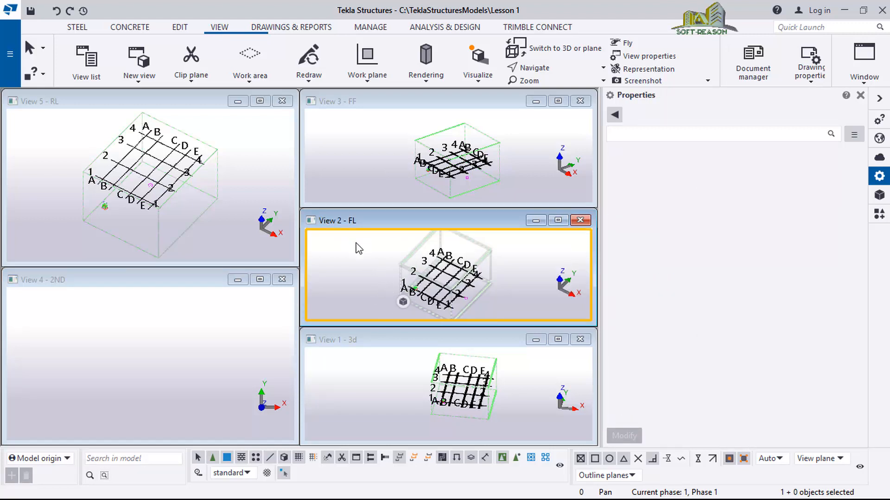
pyautogui.click(401, 389)
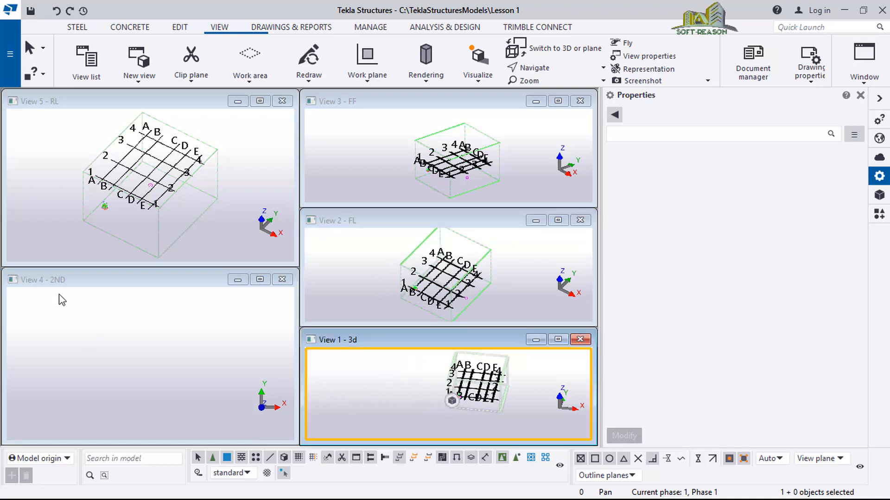
pyautogui.click(134, 366)
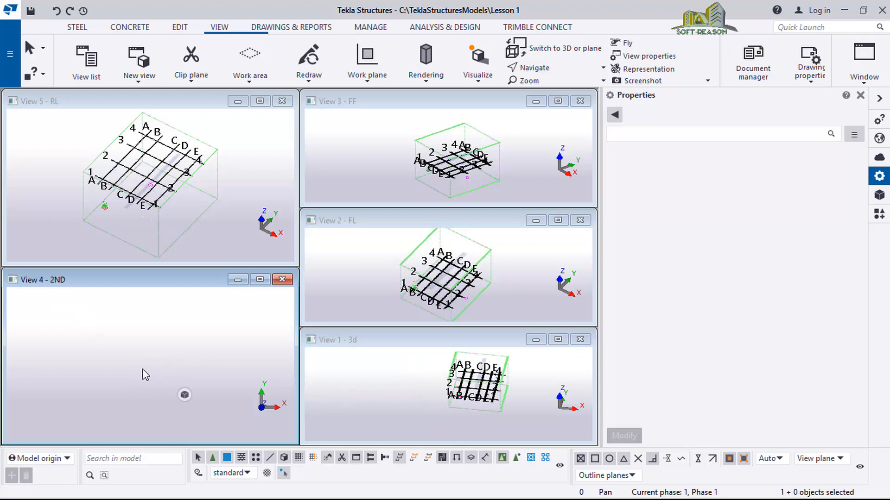
pyautogui.click(139, 365)
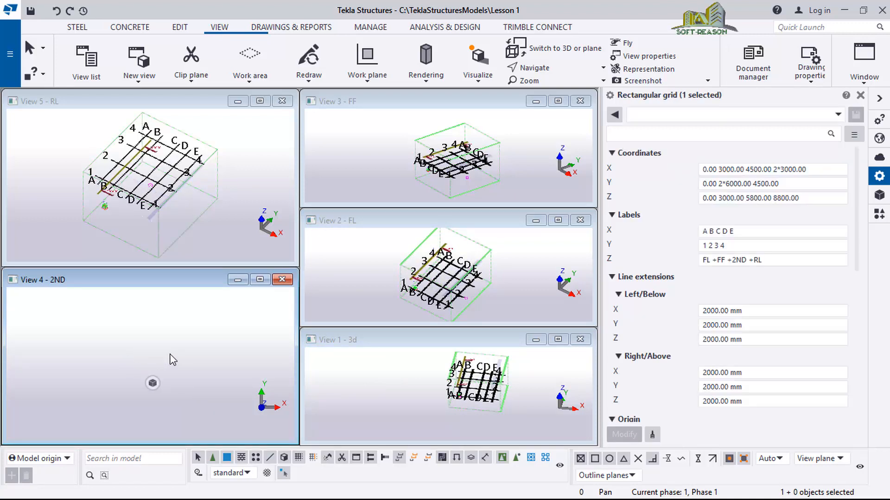
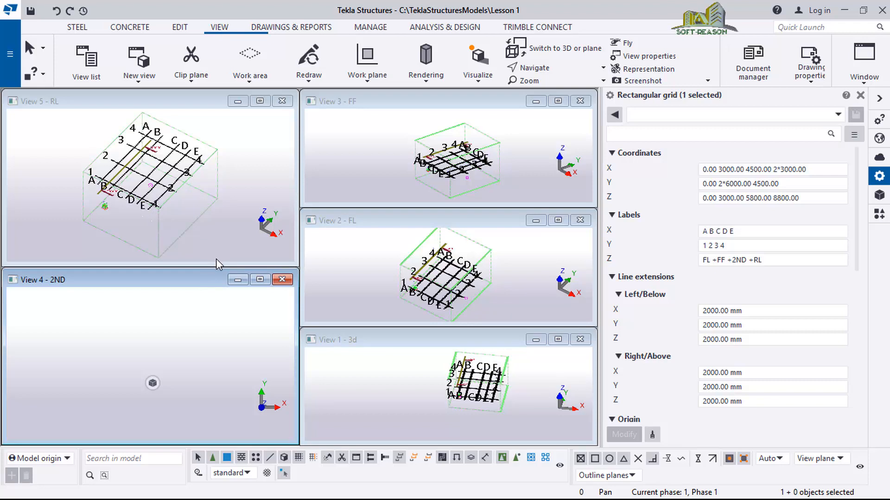
# Hide all the visible named views and make only the 3d view visible again
pyautogui.hotkey('ctrl', 'i')
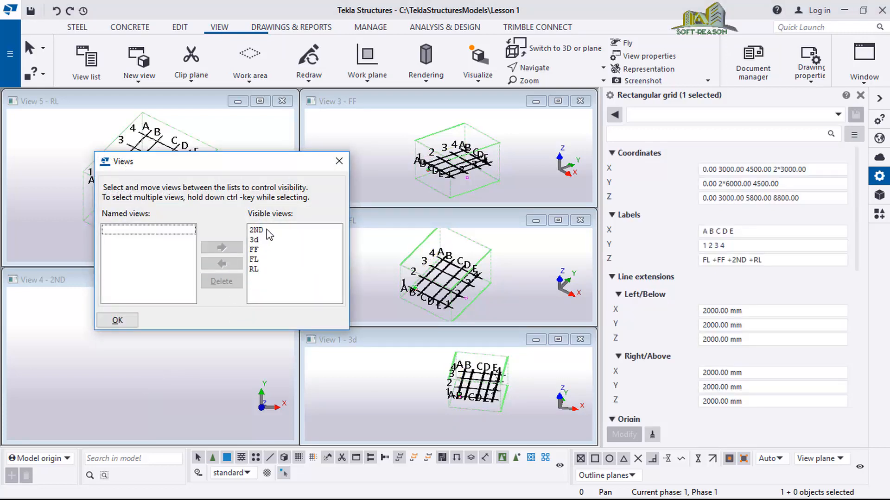
pyautogui.moveTo(260, 230); pyautogui.dragTo(261, 289)
pyautogui.click(220, 264)
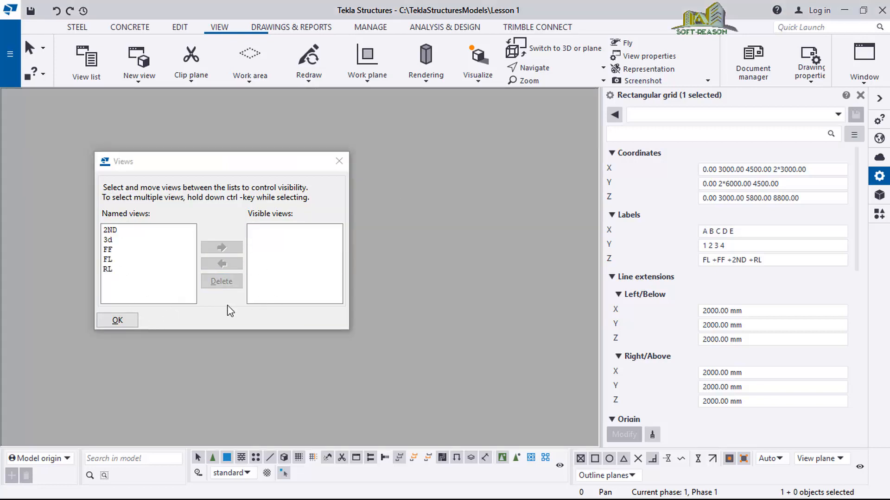
pyautogui.click(109, 240)
pyautogui.click(234, 247)
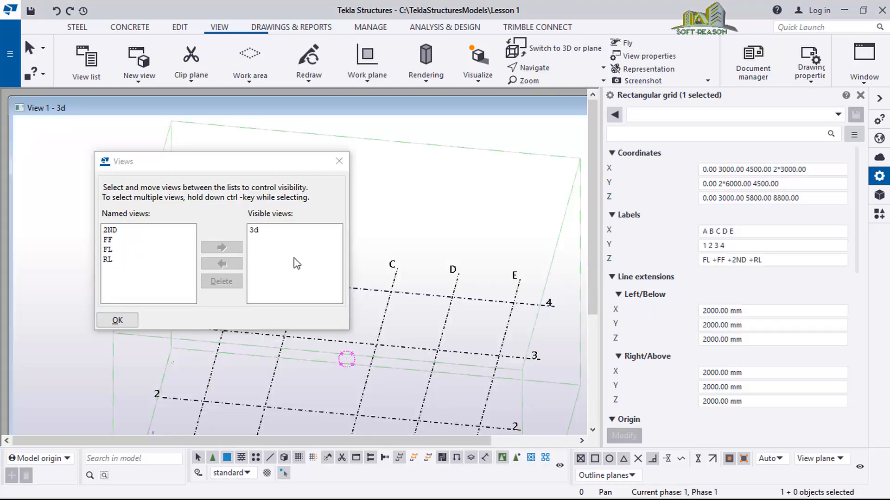
pyautogui.click(117, 321)
# Examine the grid and the work area box in the 3d view
pyautogui.scroll(-3, 227, 243)
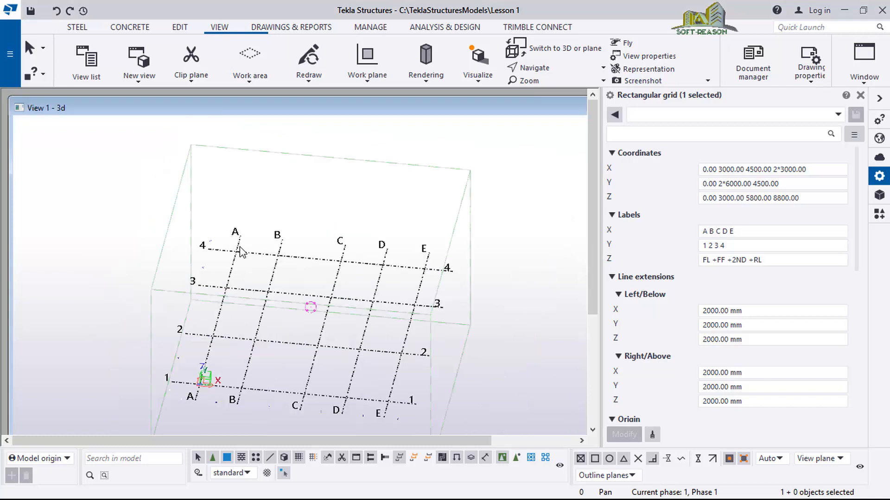
pyautogui.scroll(2, 245, 341)
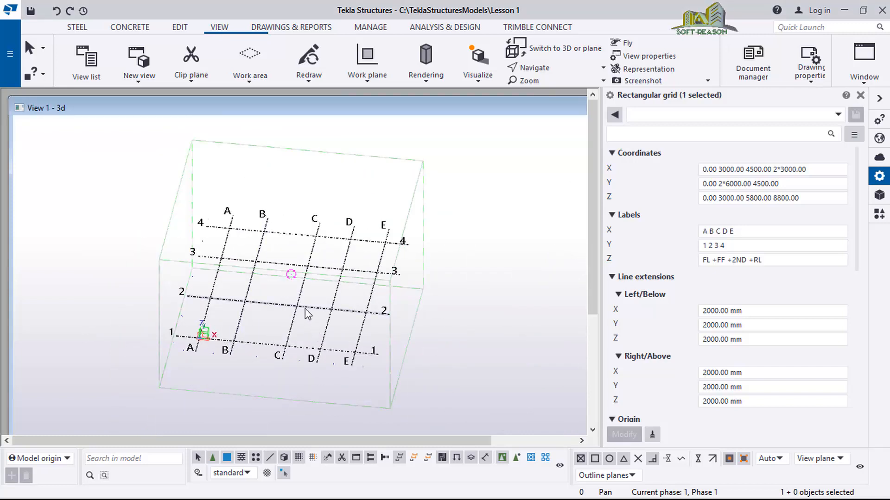
pyautogui.scroll(-1, 347, 315)
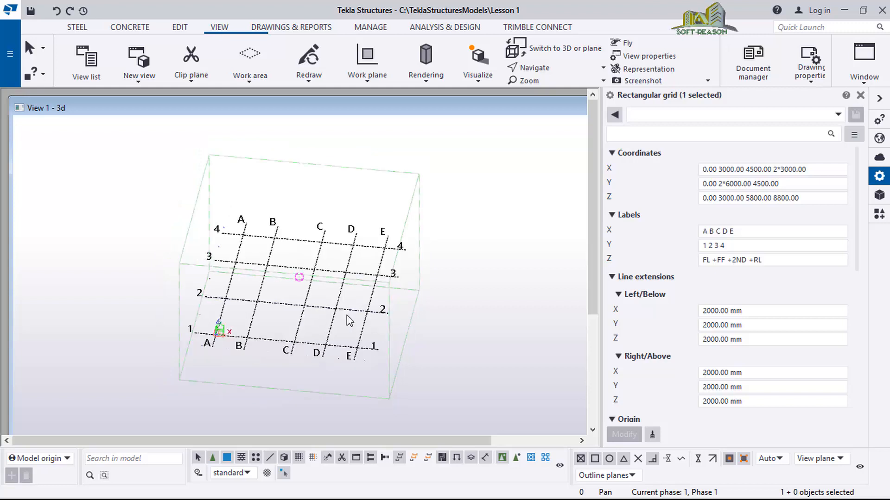
pyautogui.scroll(-2, 378, 303)
pyautogui.scroll(3, 251, 307)
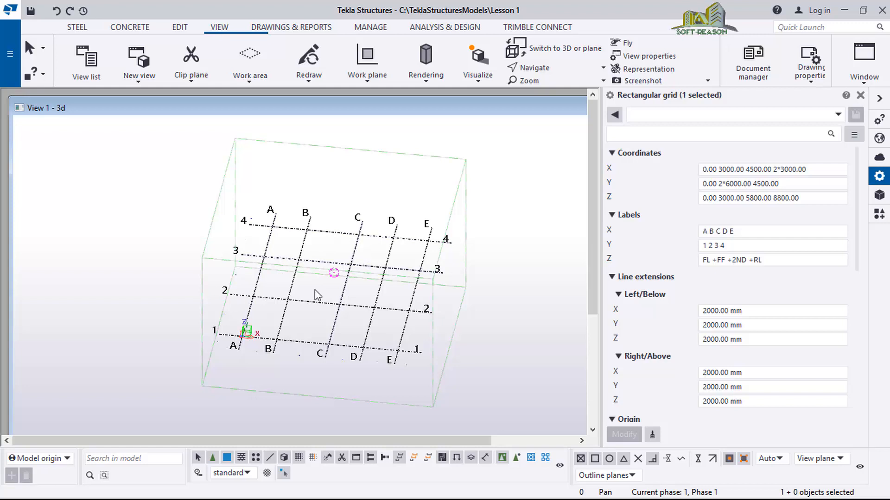
pyautogui.scroll(-1, 329, 280)
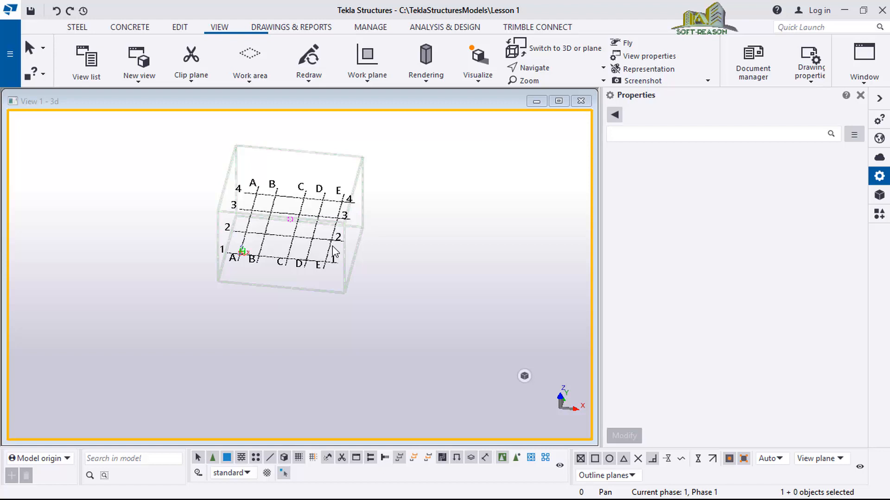
pyautogui.scroll(2, 257, 222)
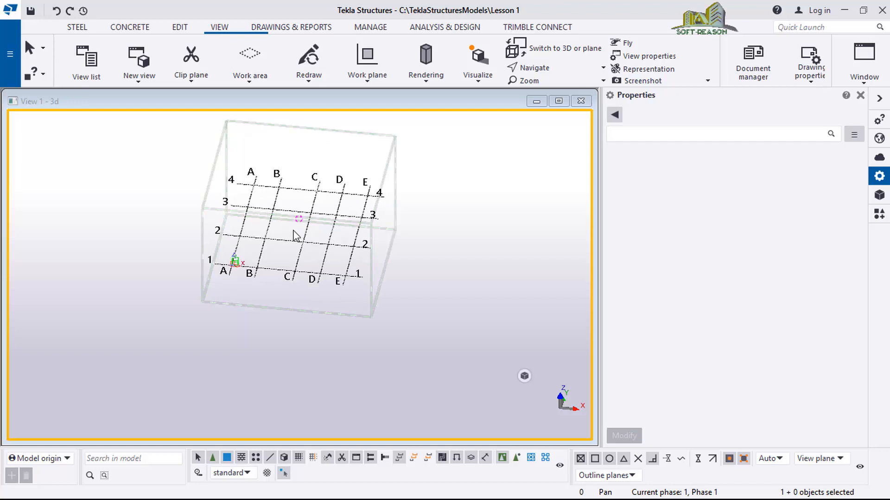
pyautogui.scroll(-2, 307, 296)
pyautogui.scroll(3, 267, 242)
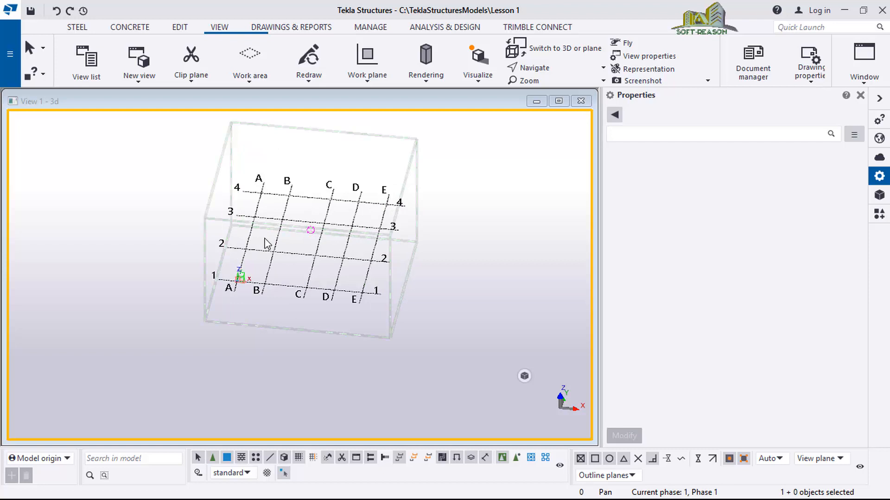
# Switch the 3d view to plane and fit its work area to the entire model
pyautogui.hotkey('ctrl', 'p')
pyautogui.scroll(-1, 378, 266)
pyautogui.scroll(-5, 248, 226)
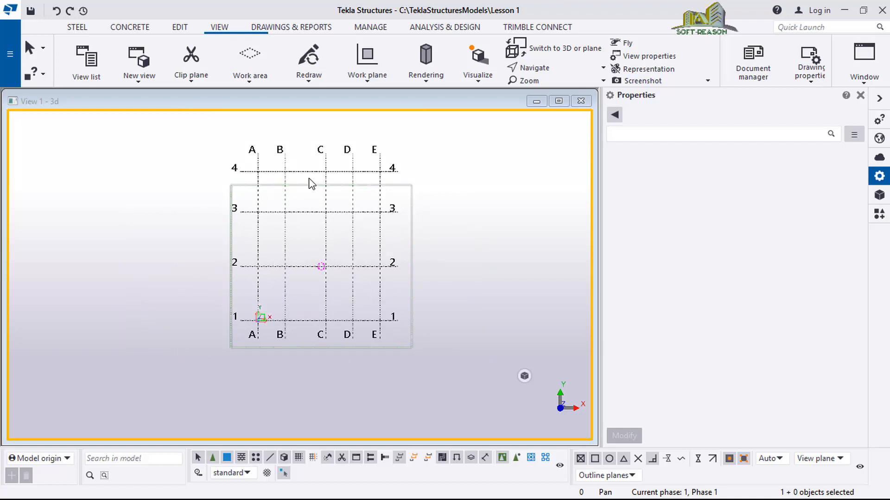
pyautogui.click(438, 156)
pyautogui.rightClick(438, 154)
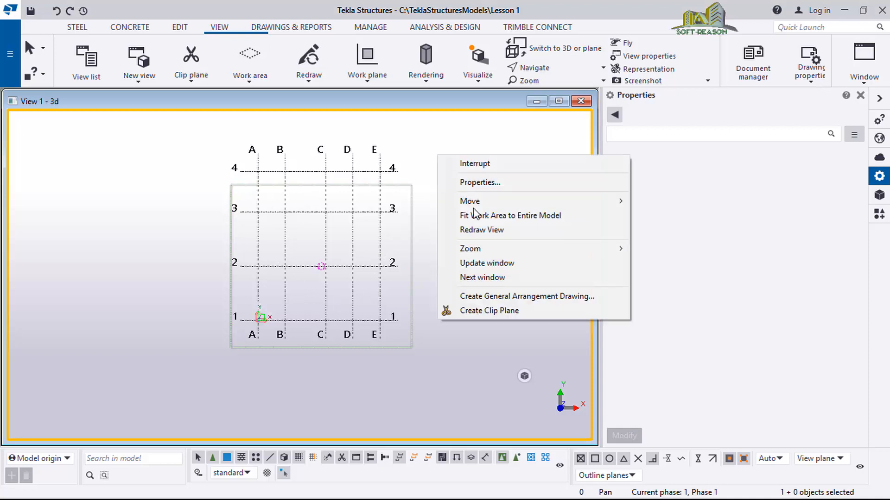
pyautogui.click(514, 221)
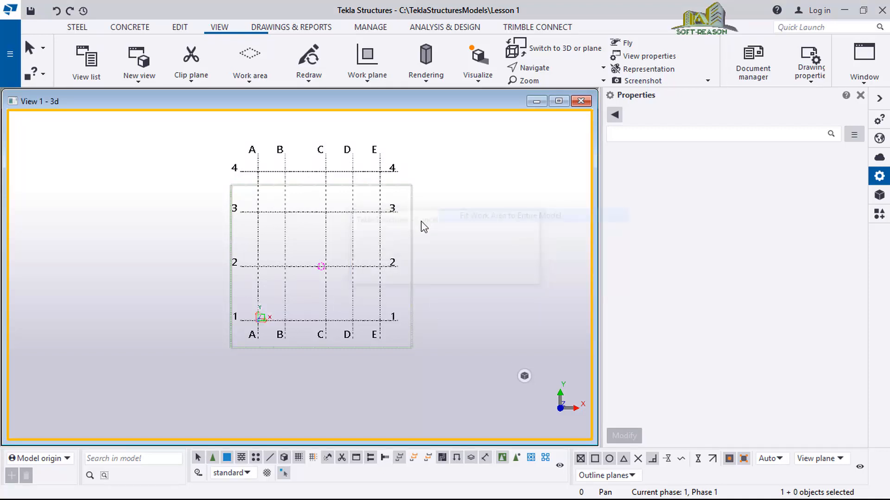
pyautogui.scroll(-1, 311, 225)
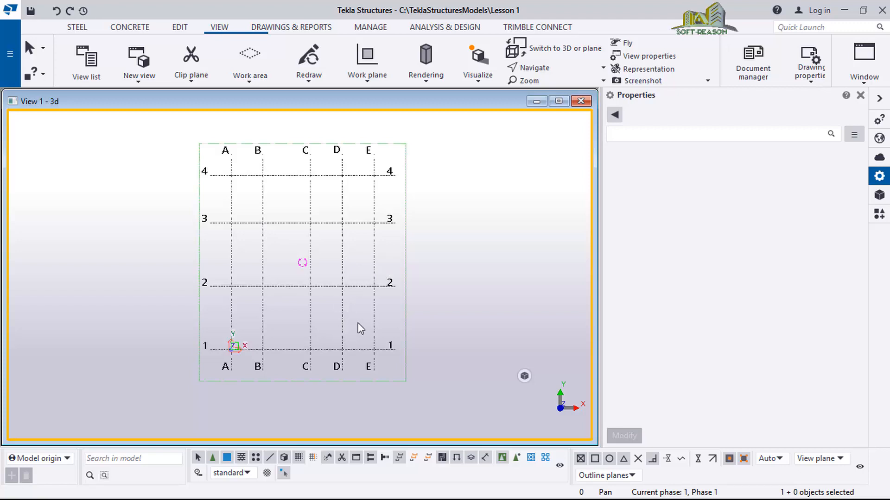
# Start a new view using two points and apply GRID LINE A as its name in the view properties
pyautogui.click(140, 83)
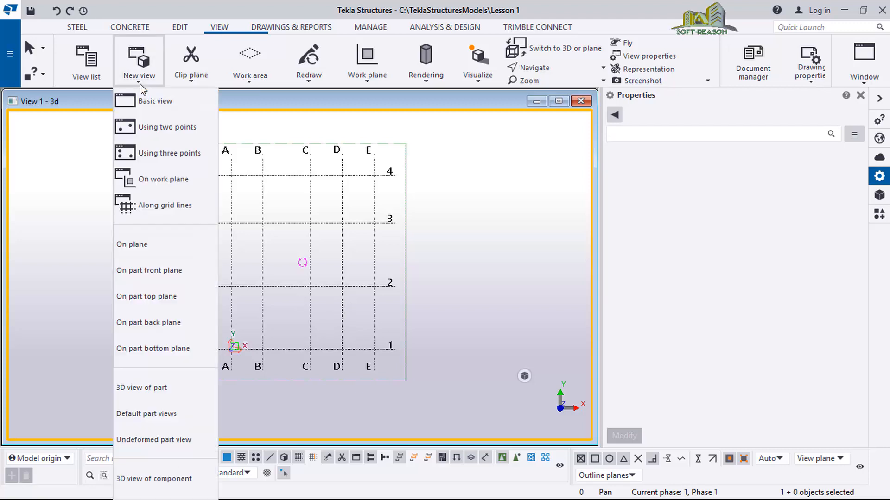
pyautogui.click(150, 132)
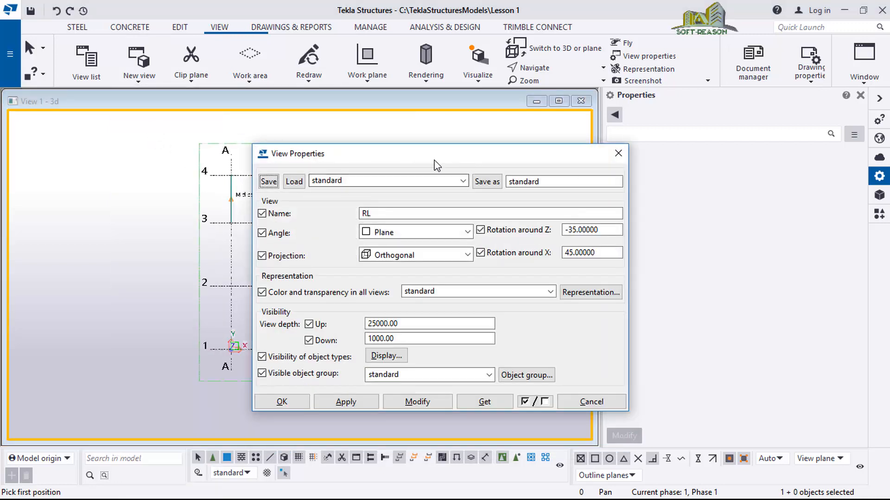
pyautogui.moveTo(408, 163); pyautogui.dragTo(544, 149)
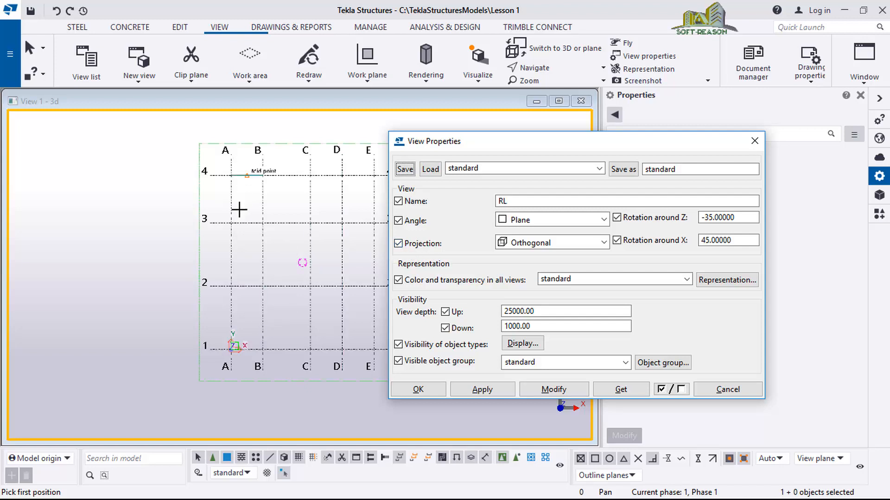
pyautogui.doubleClick(543, 201)
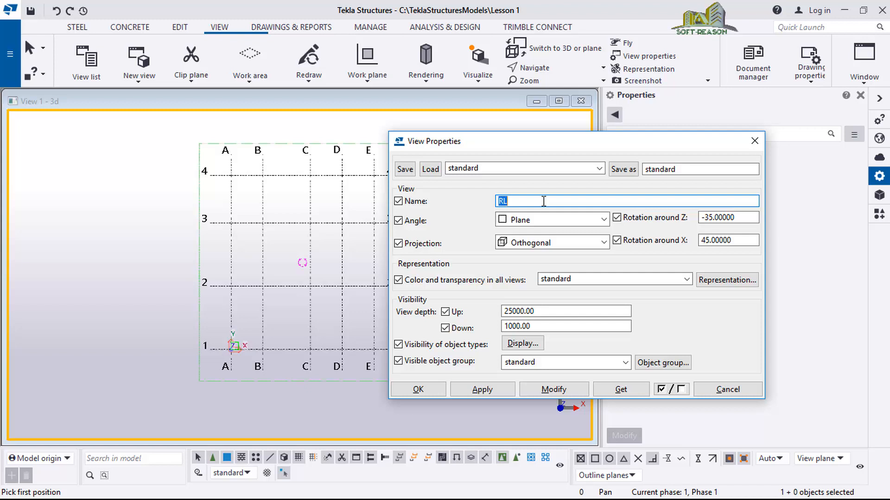
pyautogui.write('GRID LINE A')
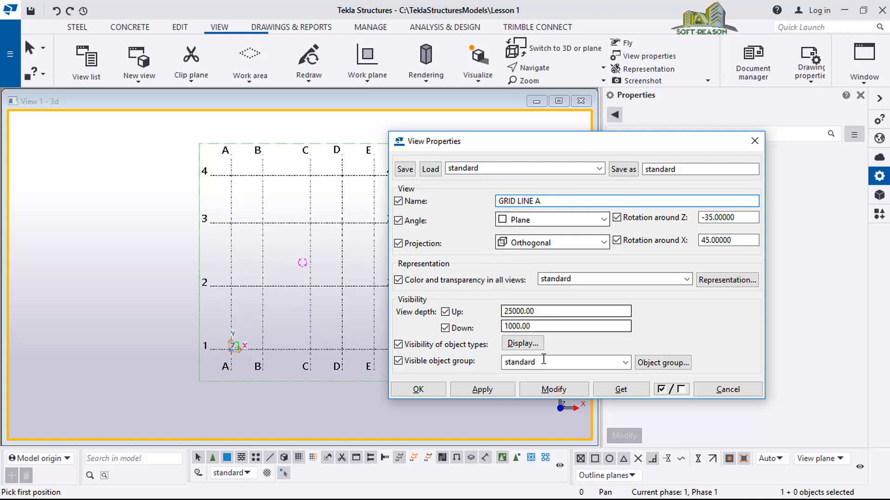
pyautogui.click(481, 389)
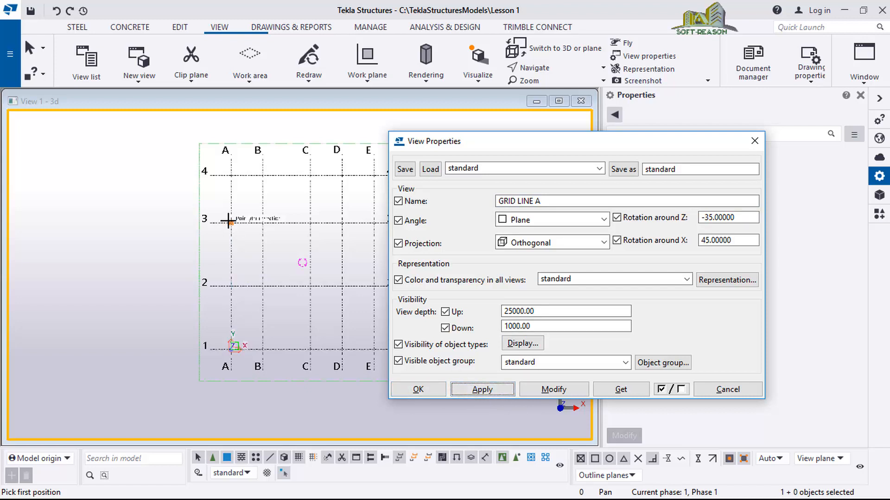
# Create the elevation view along grid A from its intersection with grid 2 to its intersection with grid 1, and check its level lines
pyautogui.click(231, 286)
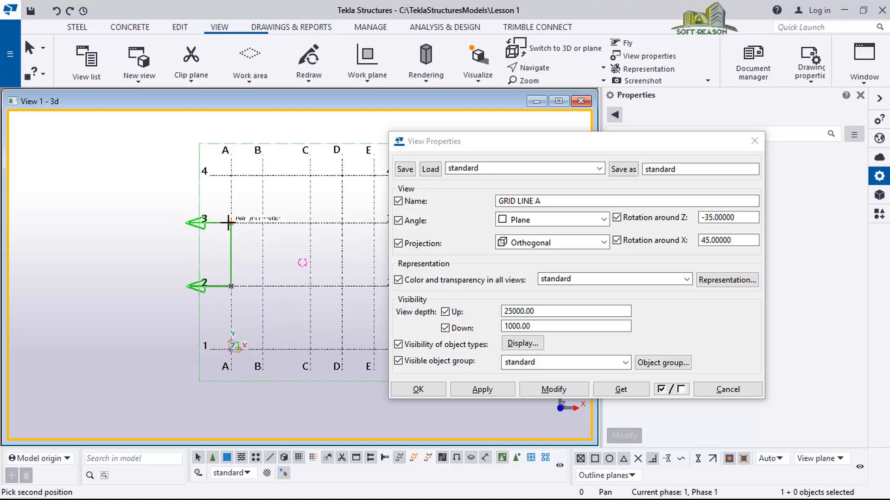
pyautogui.click(232, 348)
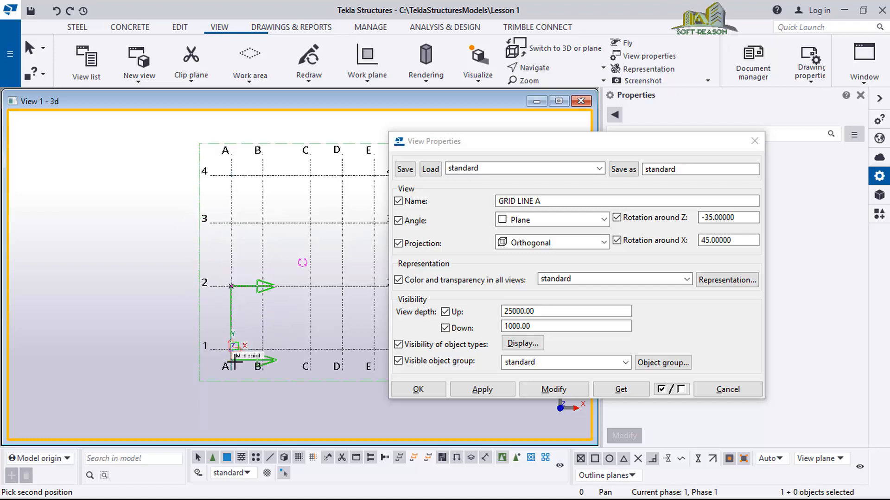
pyautogui.click(232, 286)
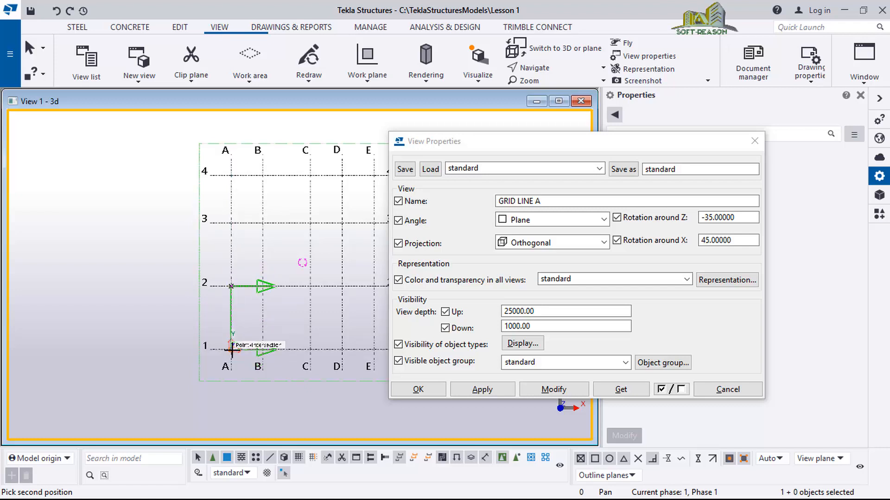
pyautogui.click(232, 350)
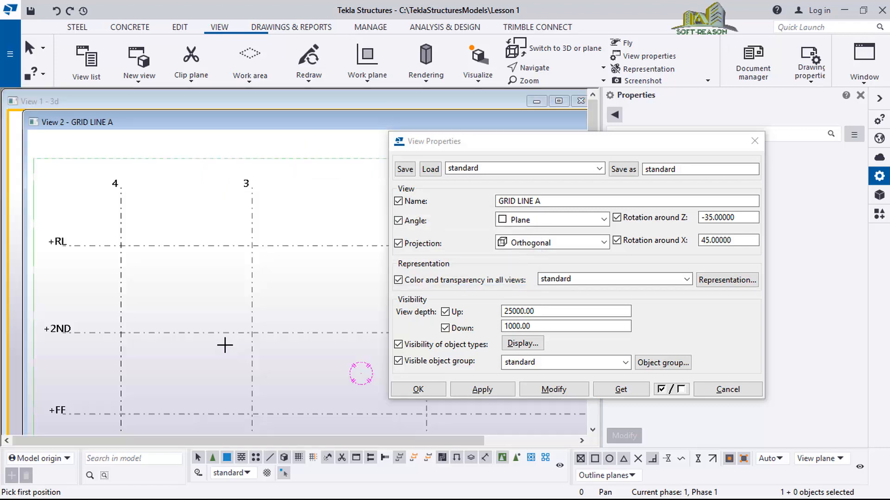
pyautogui.moveTo(630, 146); pyautogui.dragTo(868, 120)
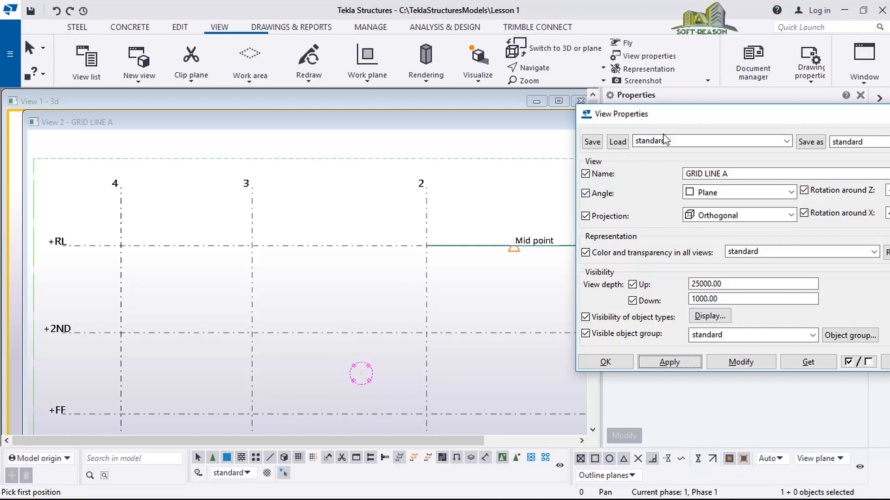
pyautogui.moveTo(705, 117); pyautogui.dragTo(755, 144)
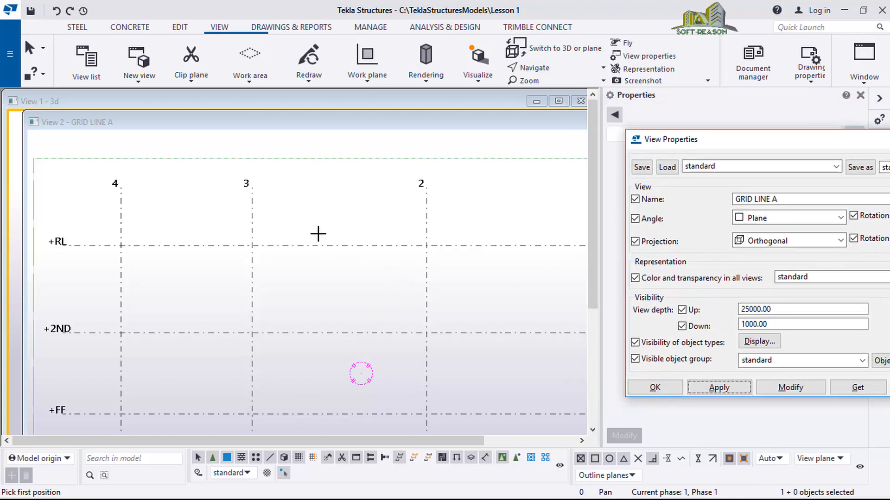
pyautogui.scroll(-4, 318, 238)
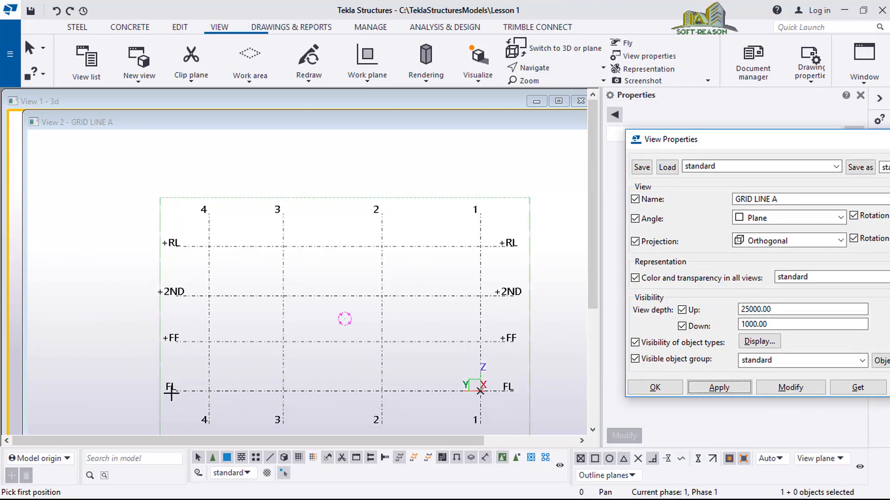
pyautogui.scroll(1, 170, 396)
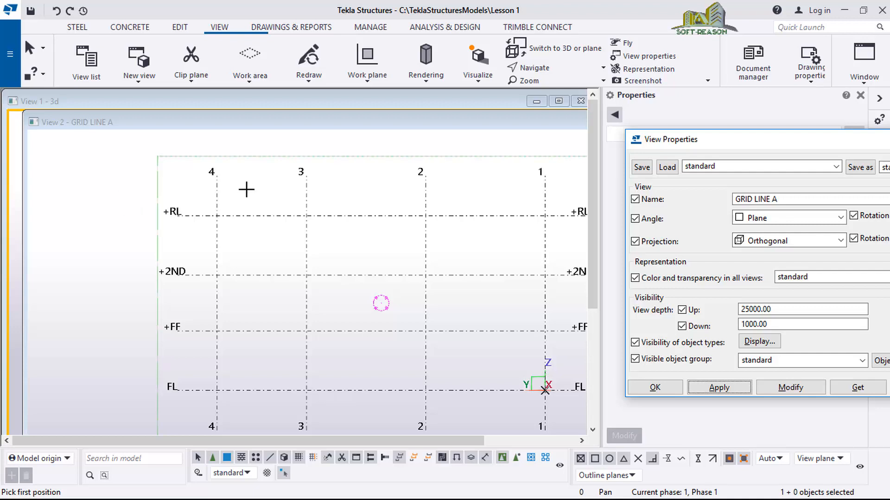
# Bring the 3d view to the front and move the View Properties dialog clear of the grid
pyautogui.click(282, 103)
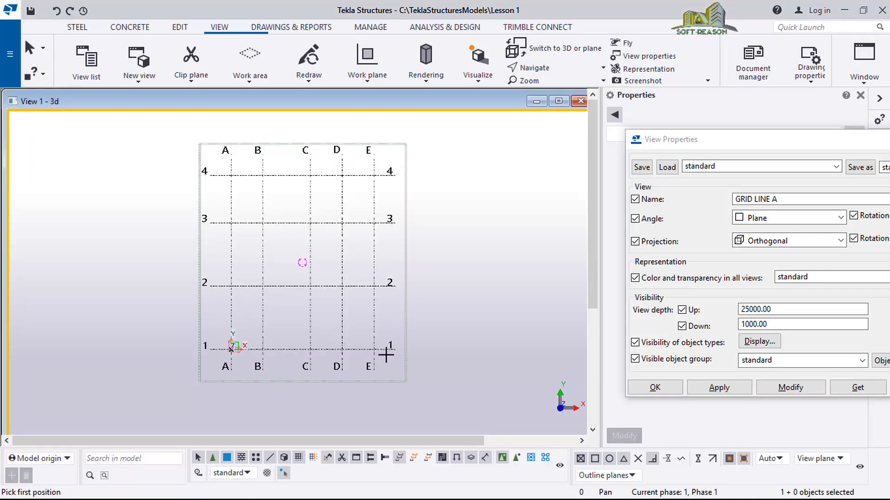
pyautogui.moveTo(774, 140); pyautogui.dragTo(631, 139)
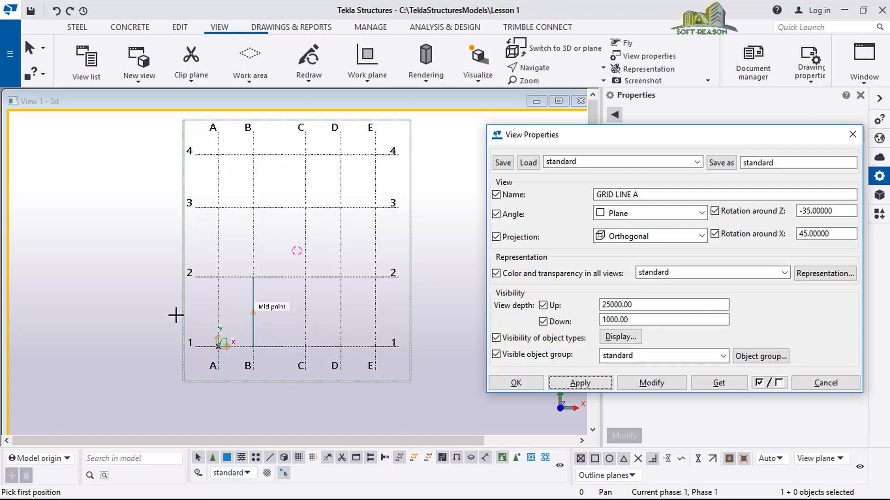
pyautogui.click(636, 194)
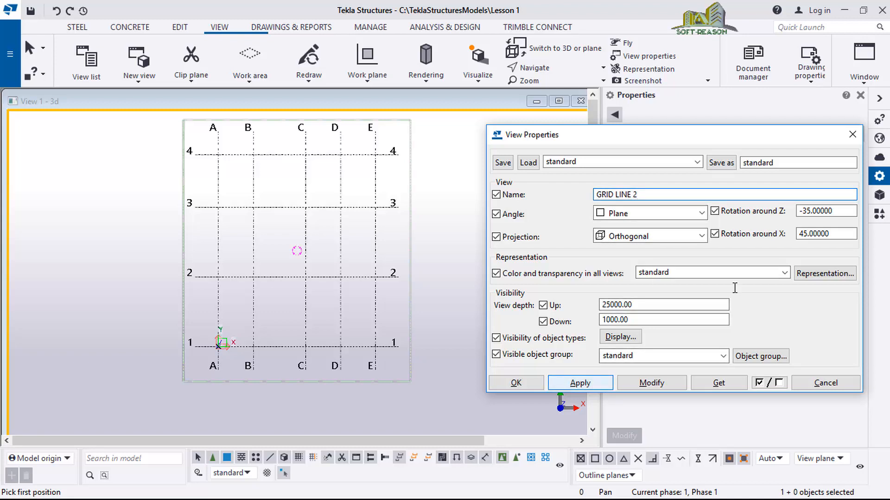
pyautogui.click(825, 382)
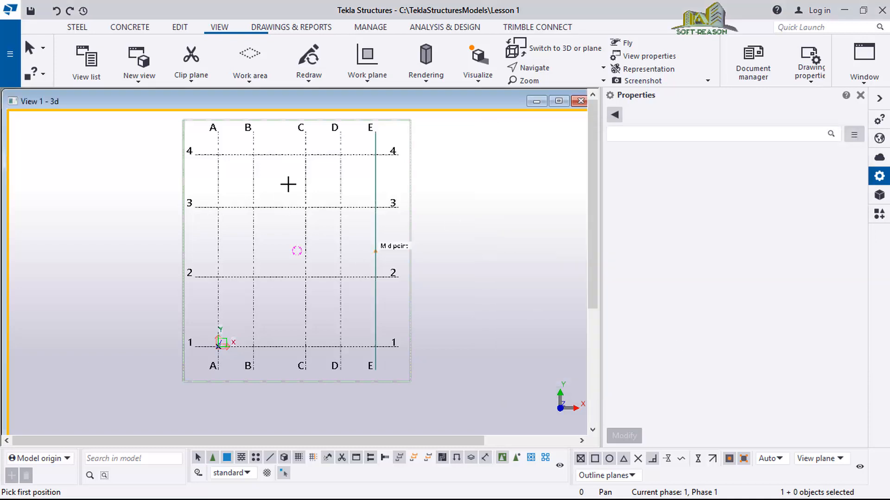
pyautogui.click(138, 84)
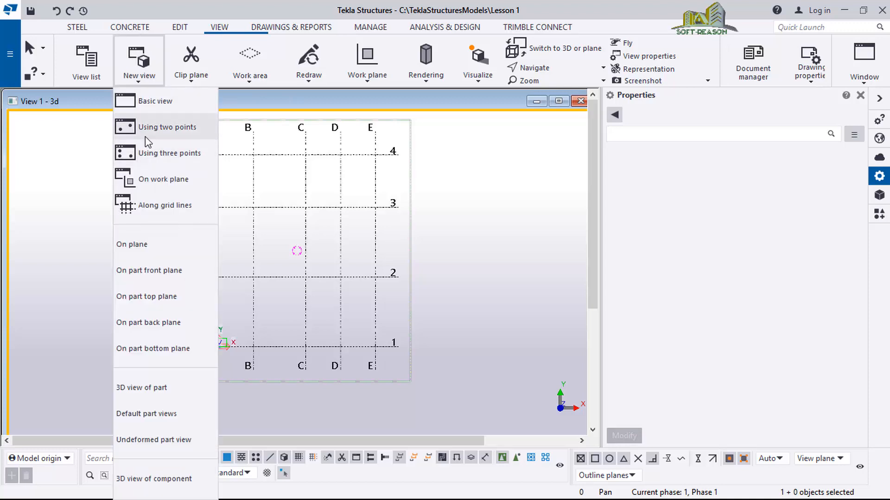
pyautogui.click(157, 127)
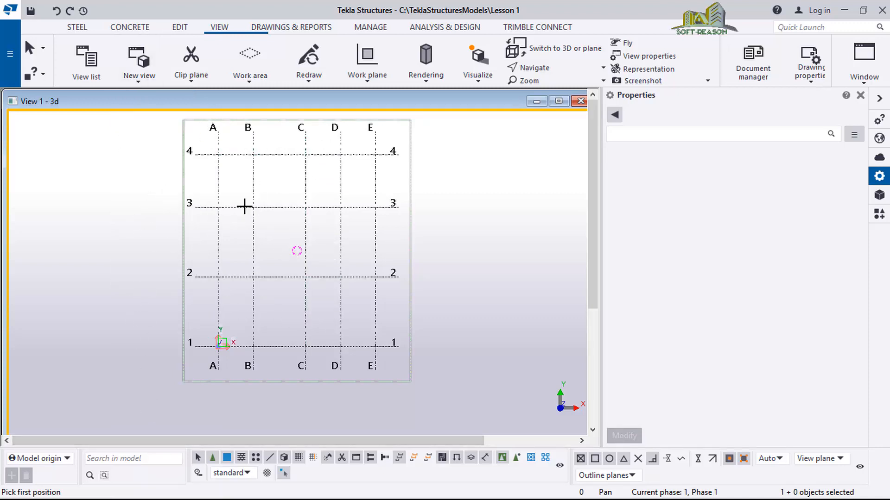
pyautogui.press('Escape')
# Start a new view using two points and apply GRID LINE 2 as its name in the view properties
pyautogui.click(142, 82)
pyautogui.click(147, 129)
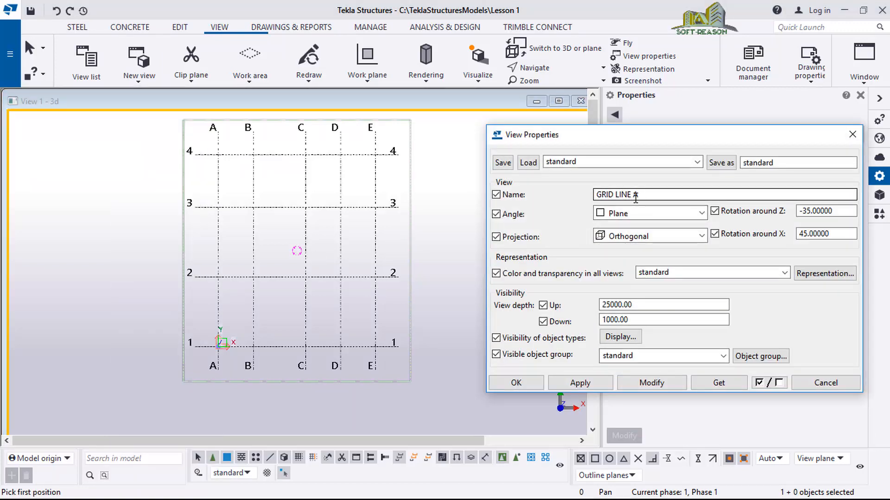
pyautogui.doubleClick(635, 195)
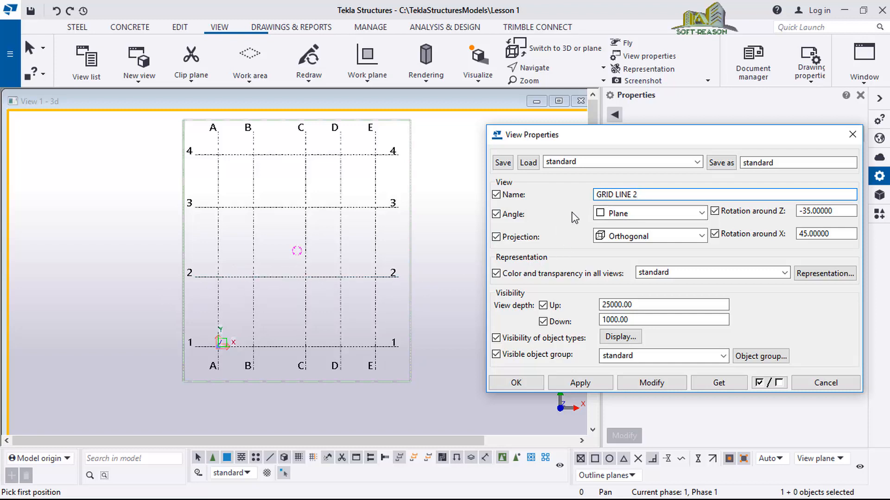
pyautogui.click(577, 384)
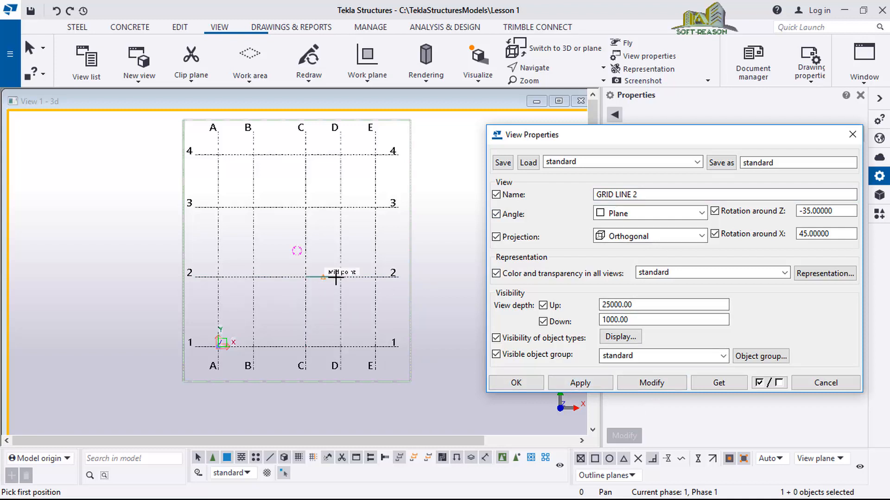
# Create the elevation view along grid 2 from its intersection with grid C to its intersection with grid E, and finish the command
pyautogui.click(302, 280)
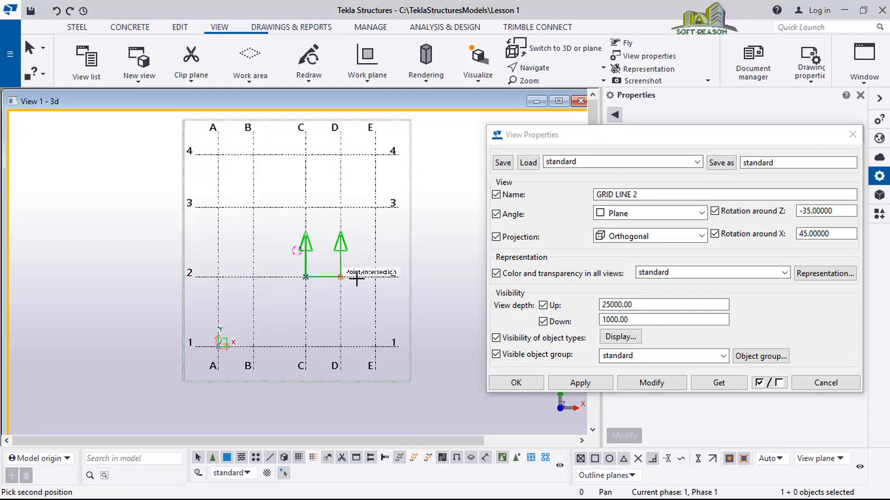
pyautogui.click(375, 276)
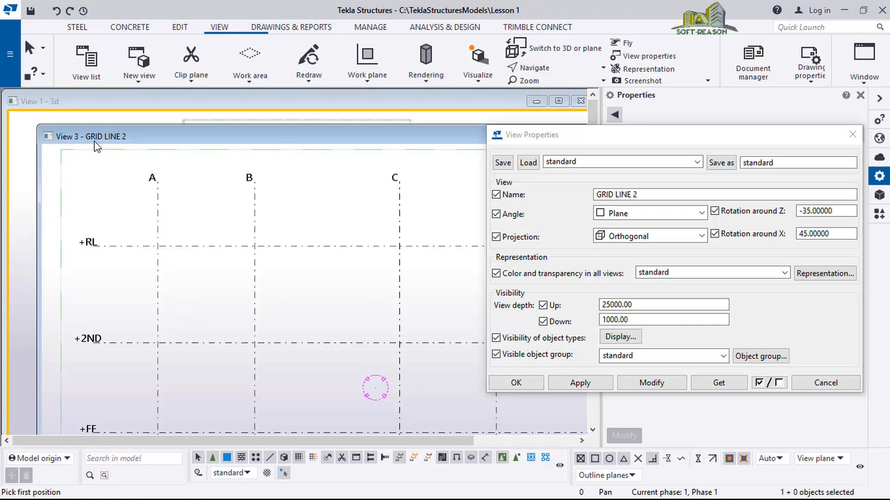
pyautogui.scroll(-3, 120, 237)
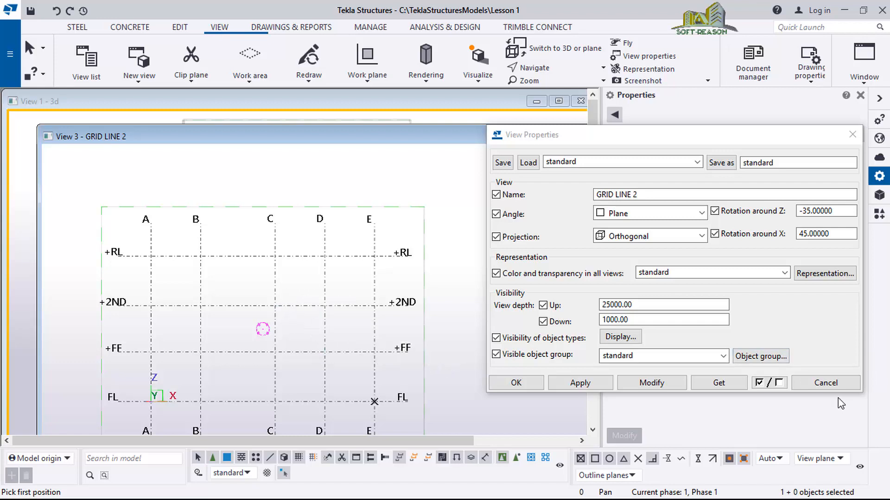
pyautogui.click(515, 383)
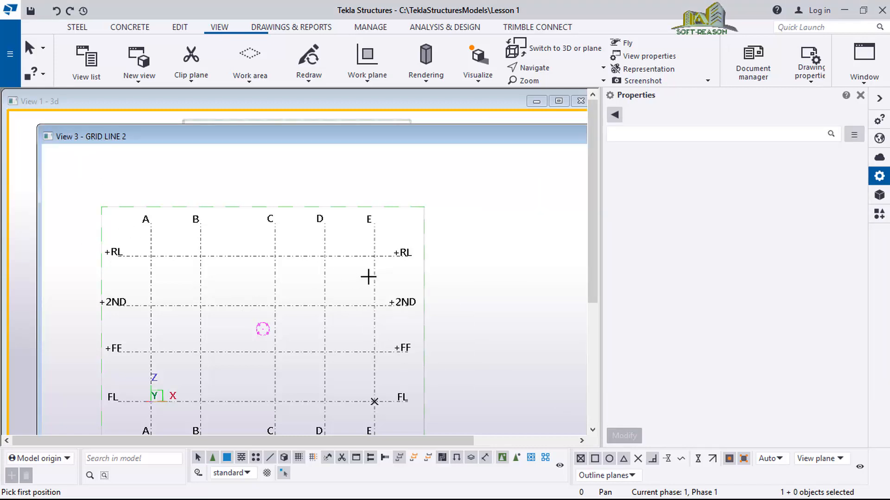
pyautogui.press('Escape')
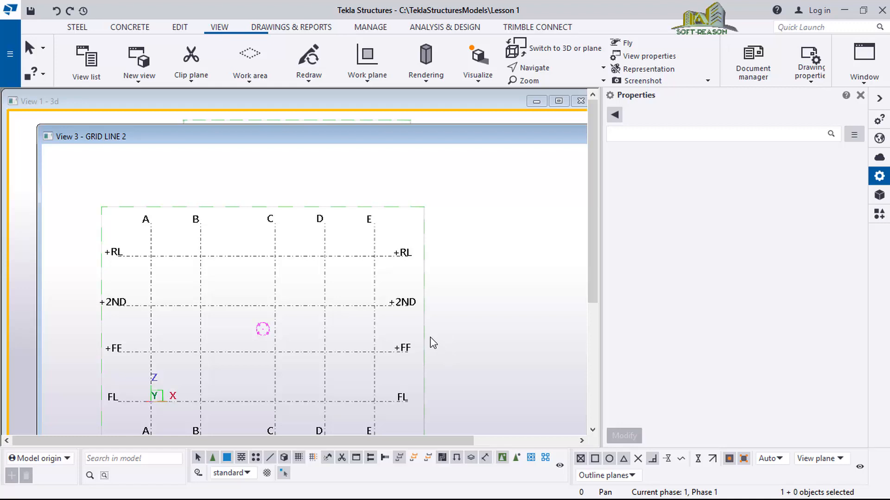
# Tile the open views and make the named views 2ND, FF, FL and RL visible as well
pyautogui.hotkey('ctrl', 'F3')
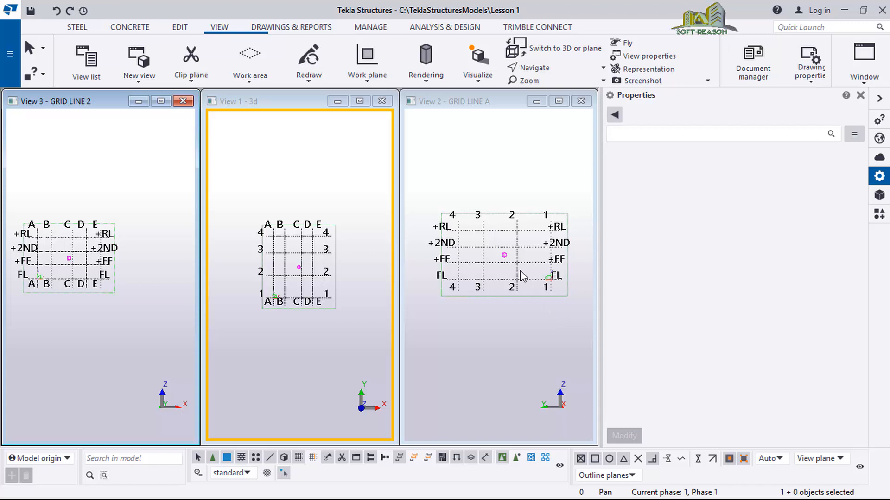
pyautogui.hotkey('ctrl', 'i')
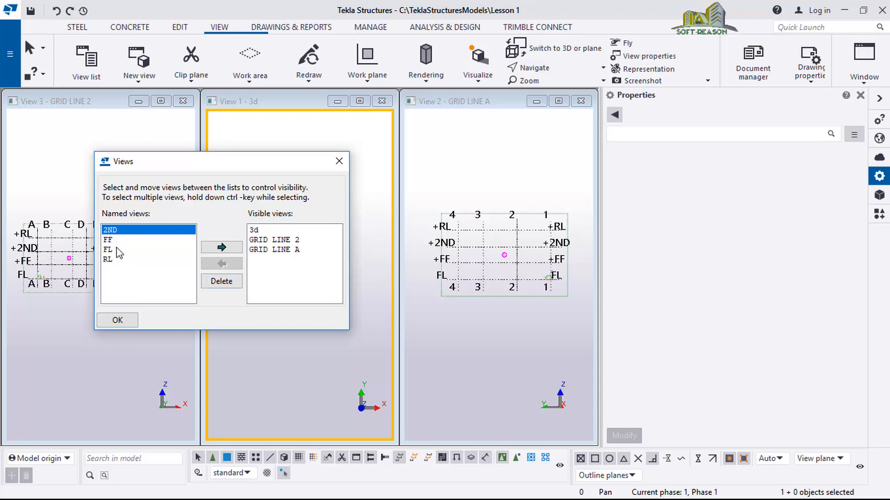
pyautogui.moveTo(121, 250); pyautogui.dragTo(110, 227)
pyautogui.click(118, 229)
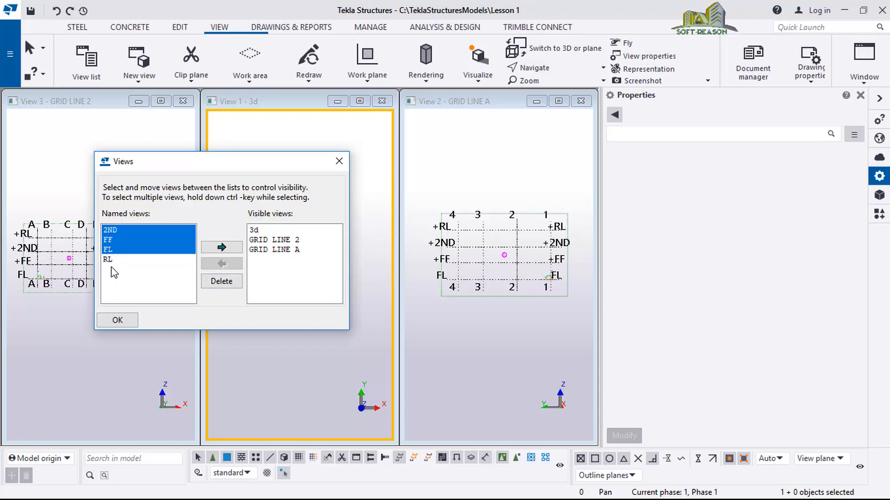
pyautogui.keyDown('ctrl'); pyautogui.click(111, 259); pyautogui.keyUp('ctrl')
pyautogui.click(240, 252)
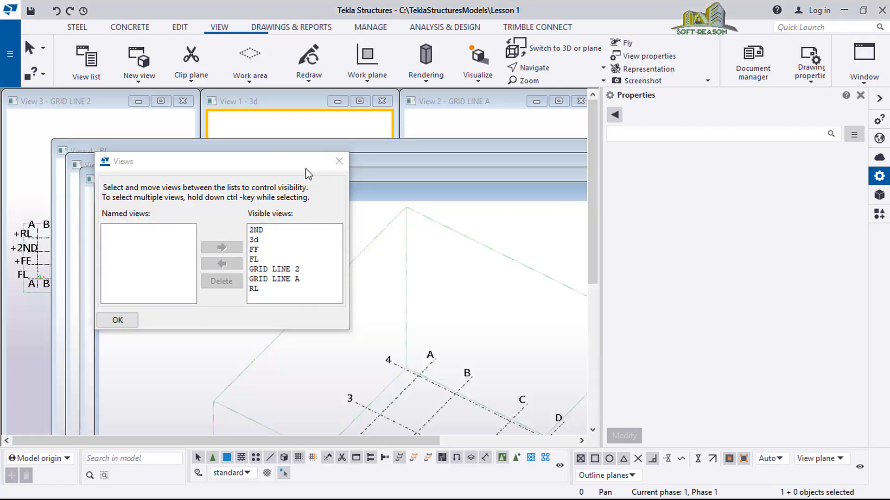
pyautogui.click(338, 160)
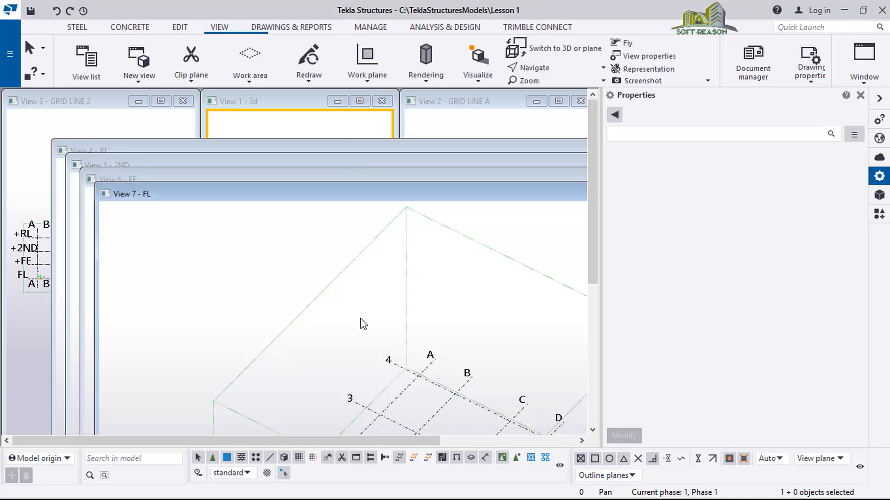
# Tile all the visible plan, elevation and 3d views next to each other and adjust the RL view's zoom
pyautogui.hotkey('ctrl', 't')
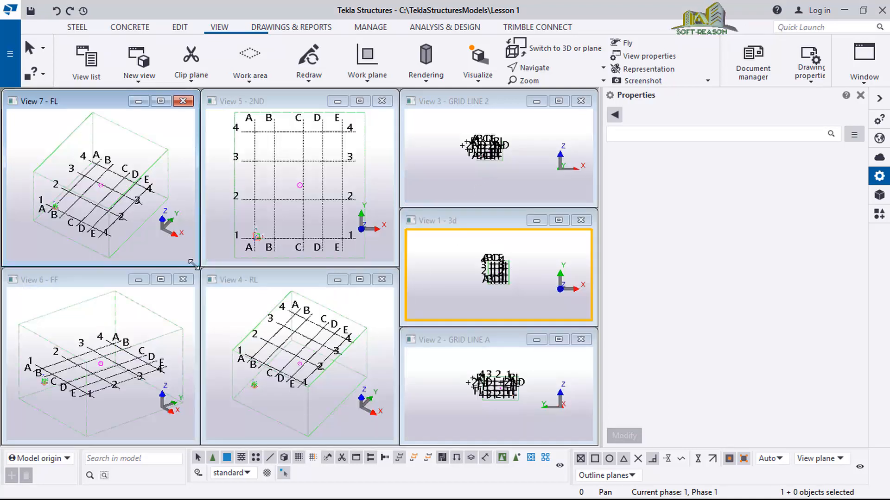
pyautogui.scroll(-3, 314, 315)
pyautogui.scroll(2, 315, 314)
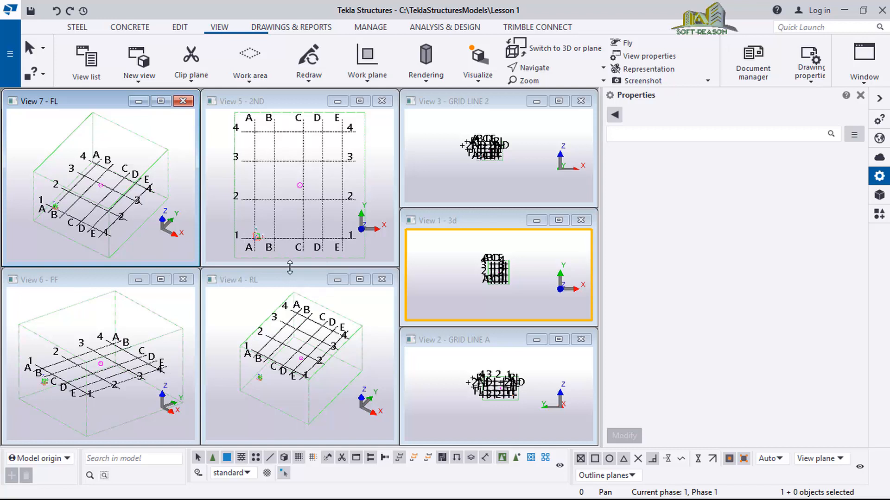
# Hide all visible views from 2ND to RL, and make only the 3d view visible again
pyautogui.hotkey('ctrl', 'i')
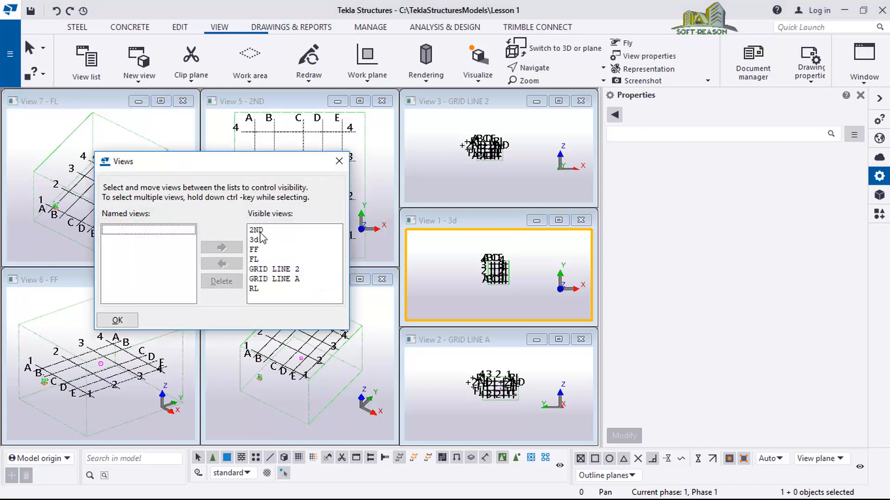
pyautogui.click(255, 303)
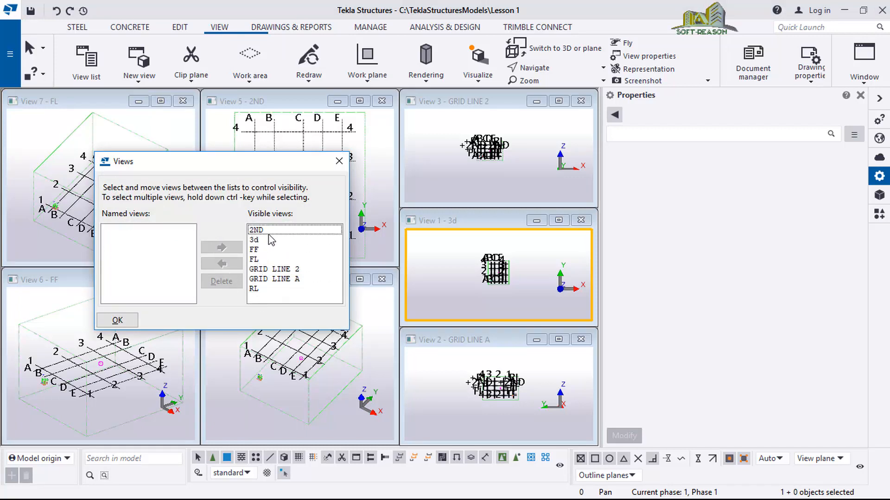
pyautogui.click(282, 230)
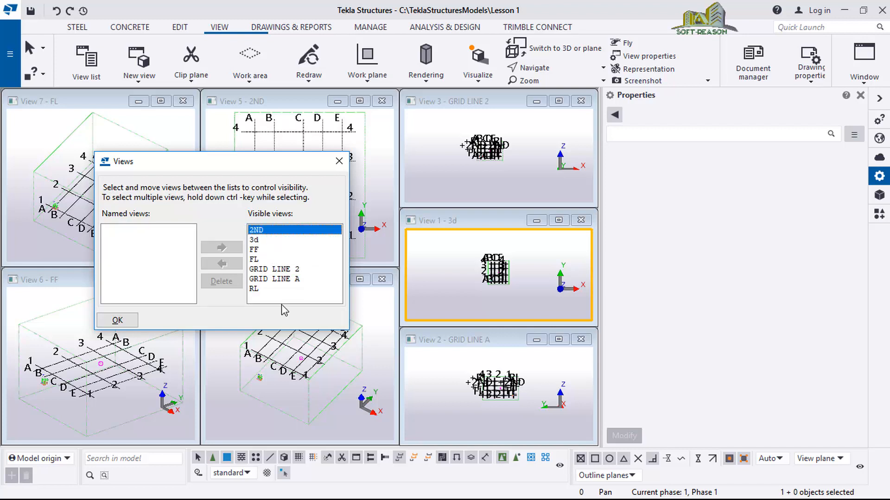
pyautogui.keyDown('shift'); pyautogui.click(254, 291); pyautogui.keyUp('shift')
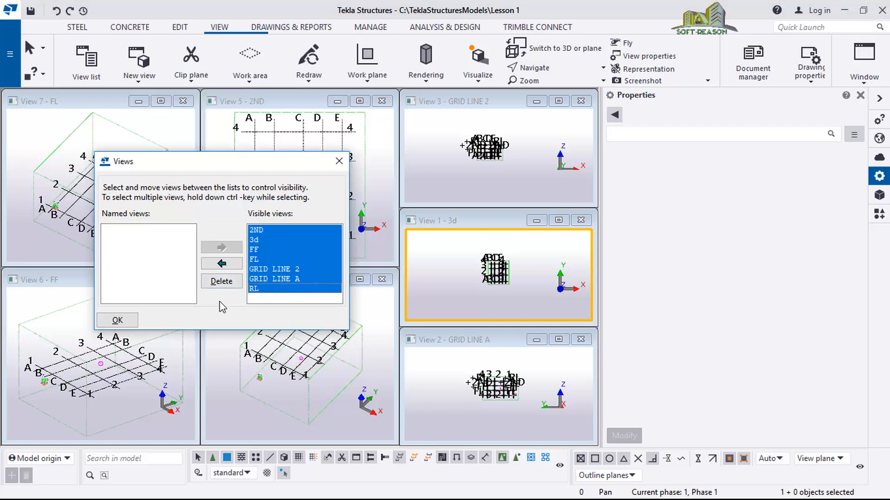
pyautogui.click(227, 266)
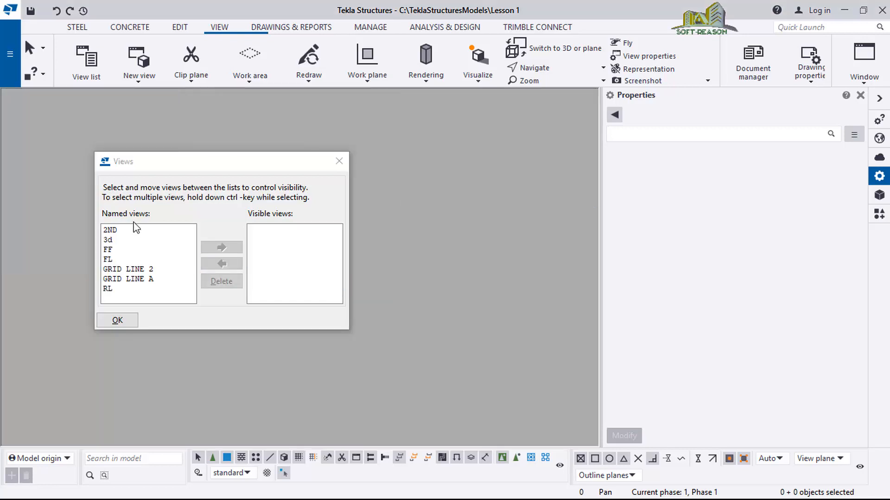
pyautogui.click(111, 240)
pyautogui.click(221, 248)
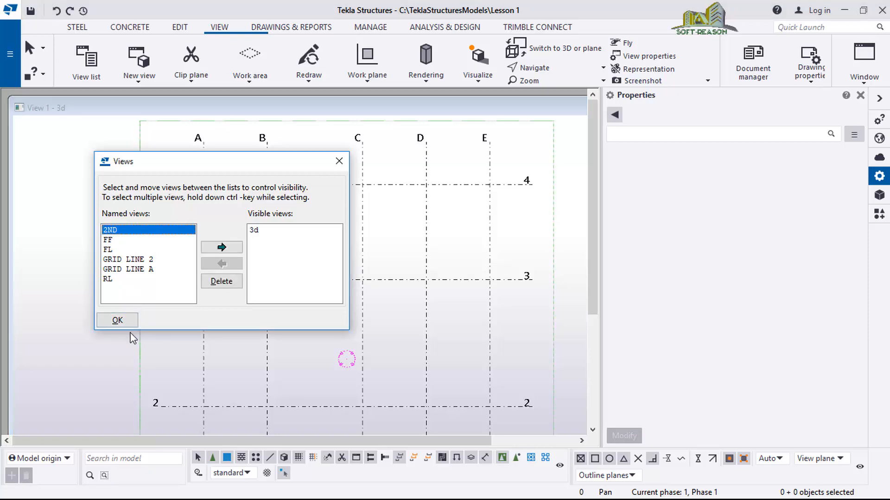
# Delete the named views 2ND, FF, FL, GRID LINE 2, GRID LINE A and RL, and close the view list
pyautogui.keyDown('shift'); pyautogui.click(110, 288); pyautogui.keyUp('shift')
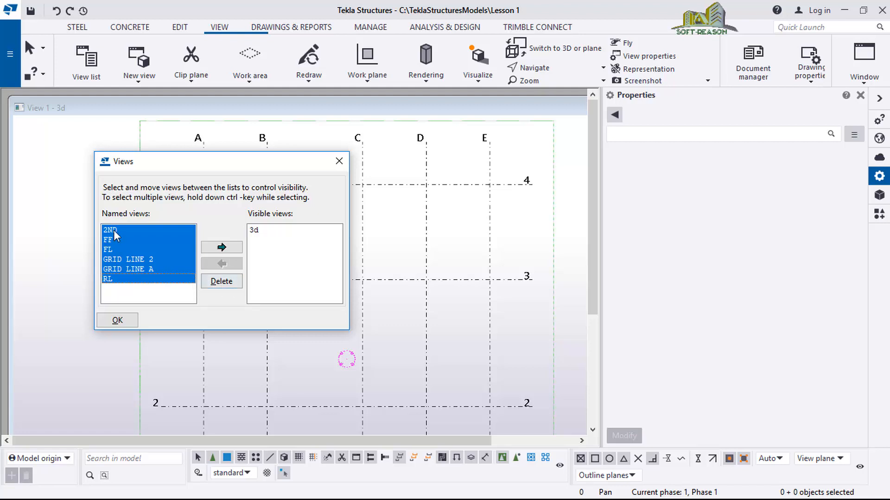
pyautogui.click(221, 281)
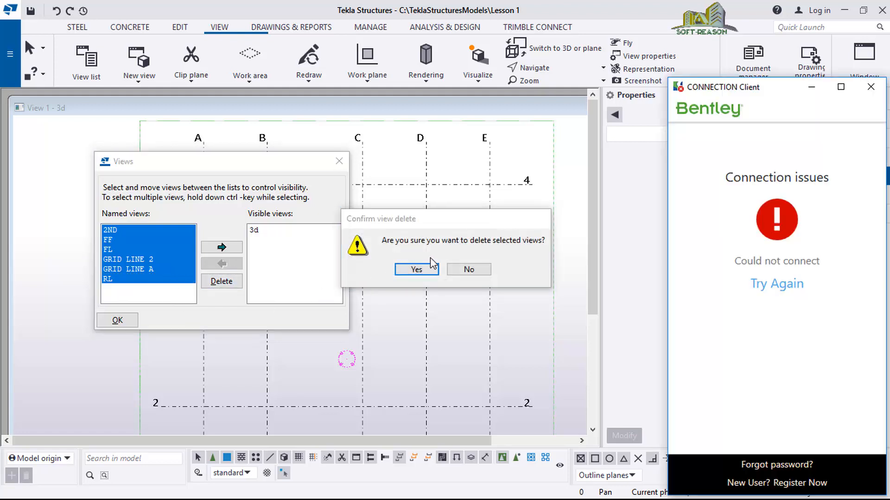
pyautogui.click(417, 269)
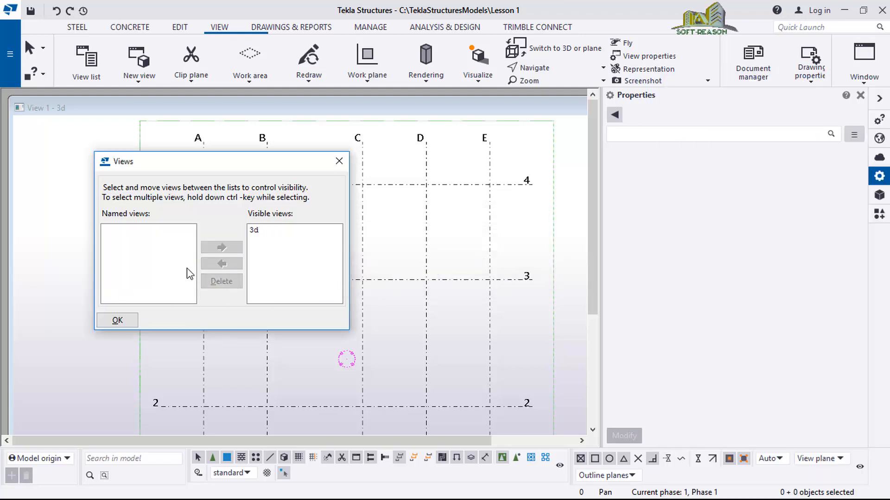
pyautogui.click(117, 320)
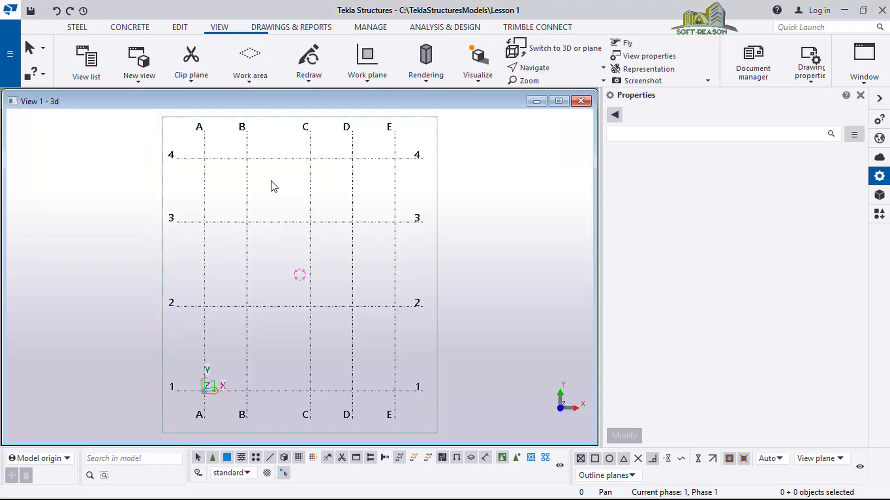
# Switch the 3d view from plane back to 3D and rotate it to show the grid inside the work area
pyautogui.hotkey('ctrl', 'p')
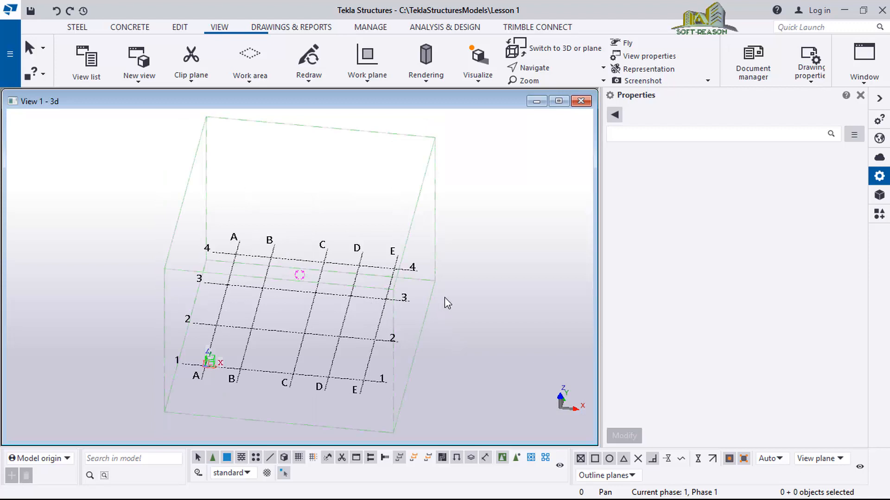
pyautogui.keyDown('ctrl'); pyautogui.moveTo(444, 303); pyautogui.dragTo(411, 349, button='middle'); pyautogui.keyUp('ctrl')
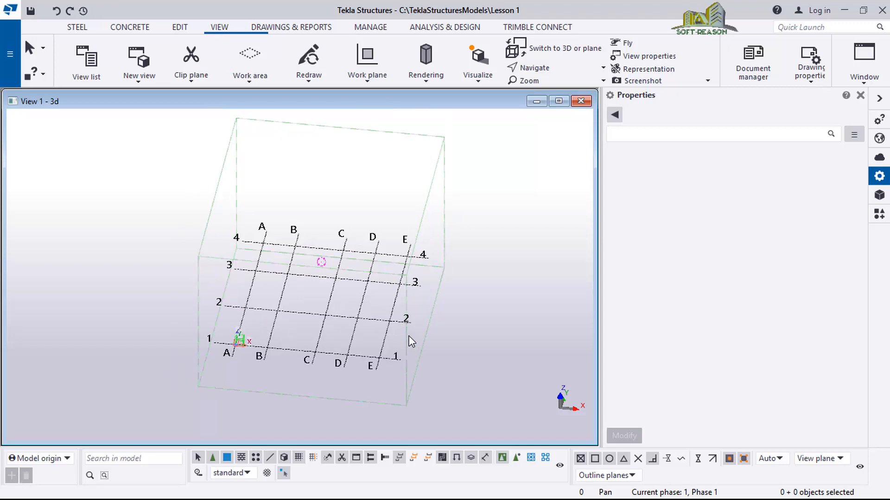
pyautogui.keyDown('ctrl'); pyautogui.moveTo(367, 304); pyautogui.dragTo(379, 366, button='middle'); pyautogui.keyUp('ctrl')
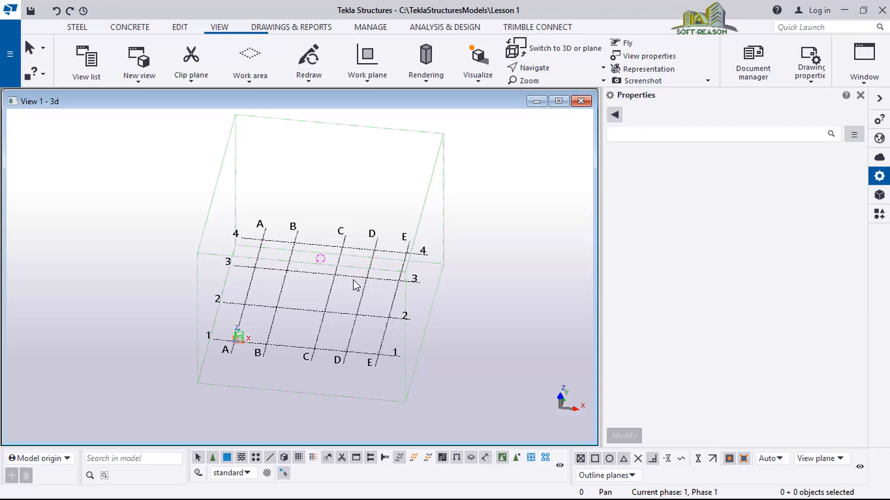
pyautogui.moveTo(337, 288)
pyautogui.keyDown('ctrl'); pyautogui.mouseDown(button='middle')
pyautogui.moveTo(308, 272)
pyautogui.moveTo(312, 282)
pyautogui.moveTo(326, 276)
pyautogui.mouseUp(button='middle'); pyautogui.keyUp('ctrl')
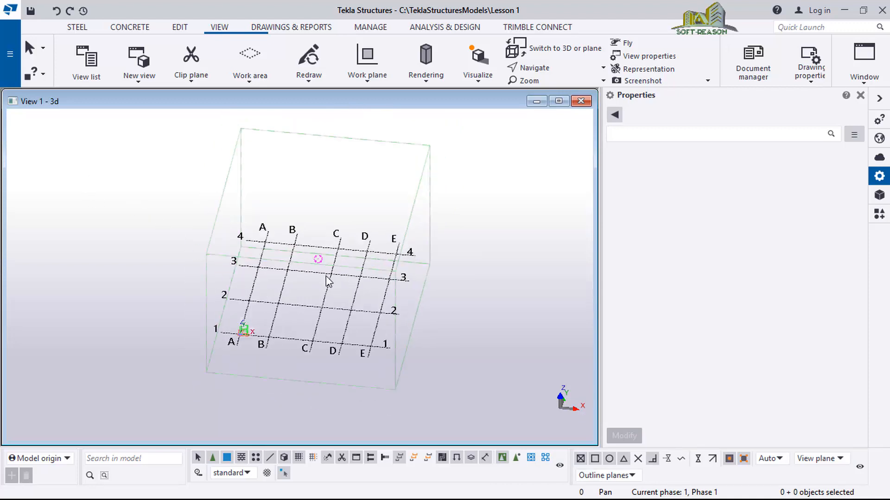
# Rename the 3d view as 3D VIEW in its view properties, check it in the view list, and close both dialogs
pyautogui.scroll(1, 326, 276)
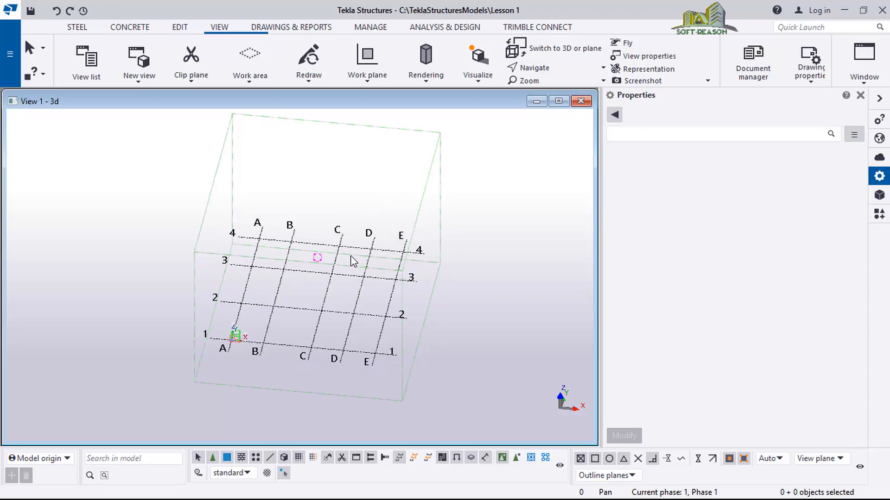
pyautogui.hotkey('ctrl', 'i')
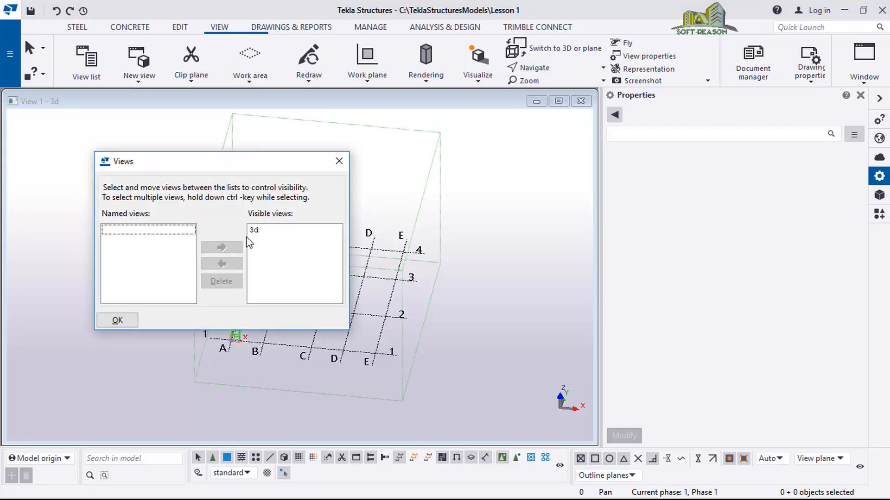
pyautogui.moveTo(153, 164); pyautogui.dragTo(106, 146)
pyautogui.click(492, 162)
pyautogui.click(496, 230)
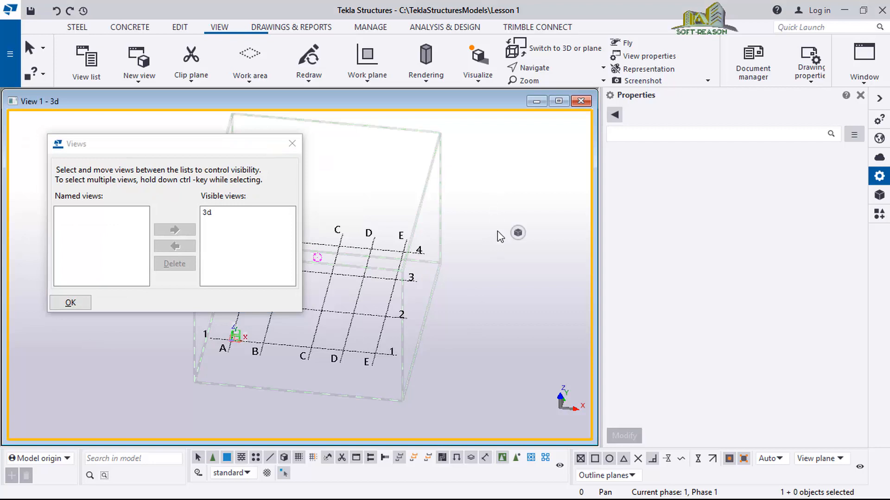
pyautogui.rightClick(470, 151)
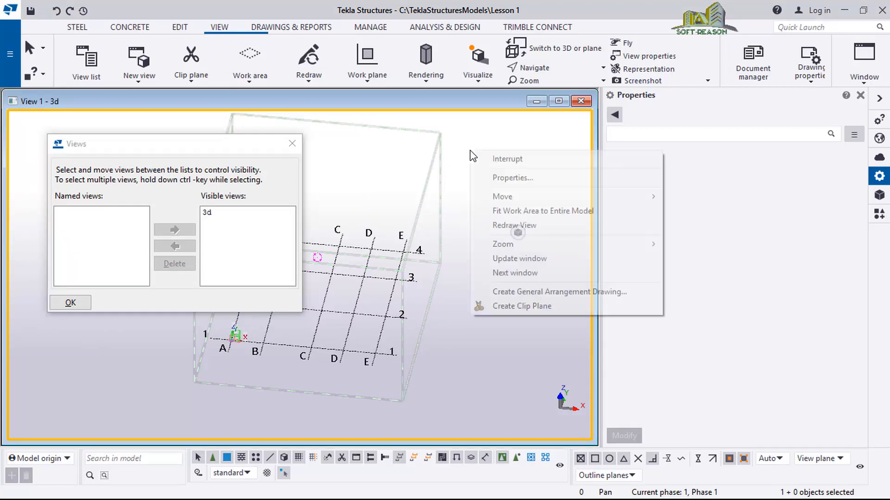
pyautogui.click(509, 178)
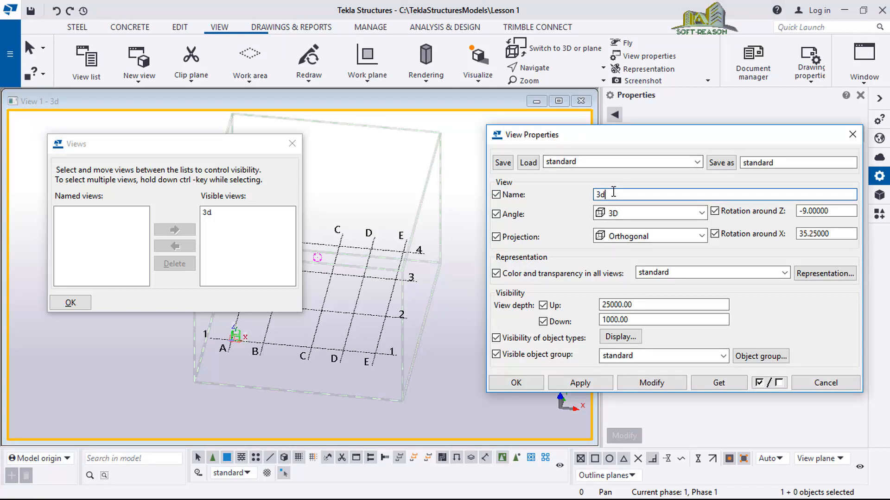
pyautogui.doubleClick(598, 195)
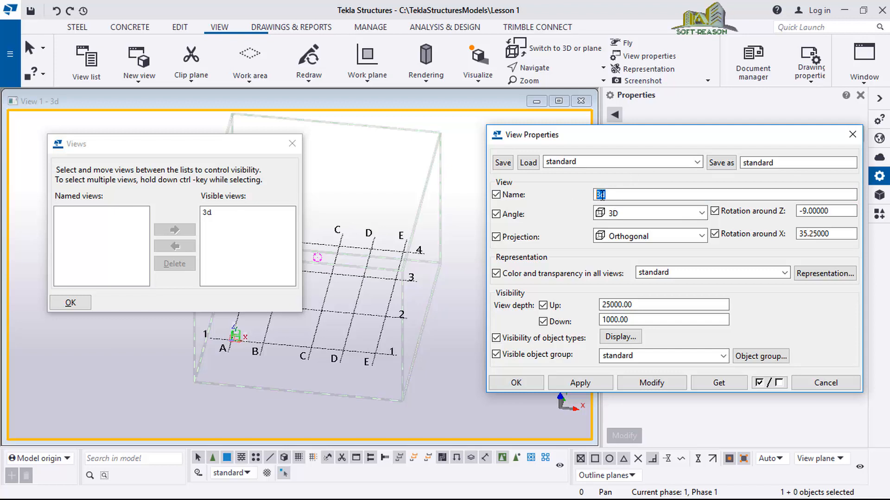
pyautogui.write('3')
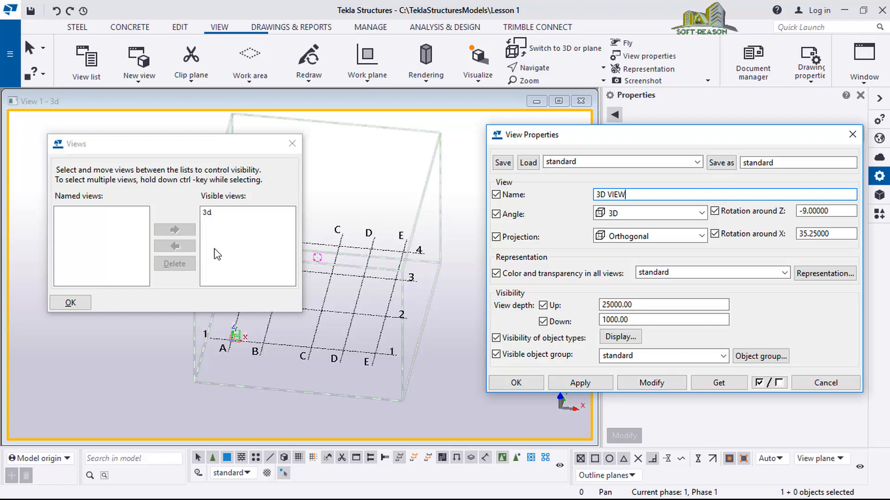
pyautogui.click(651, 383)
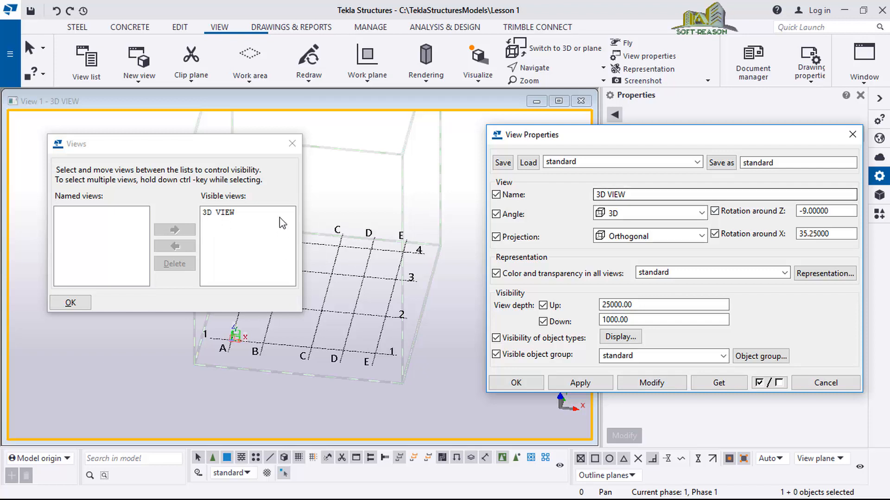
pyautogui.click(77, 302)
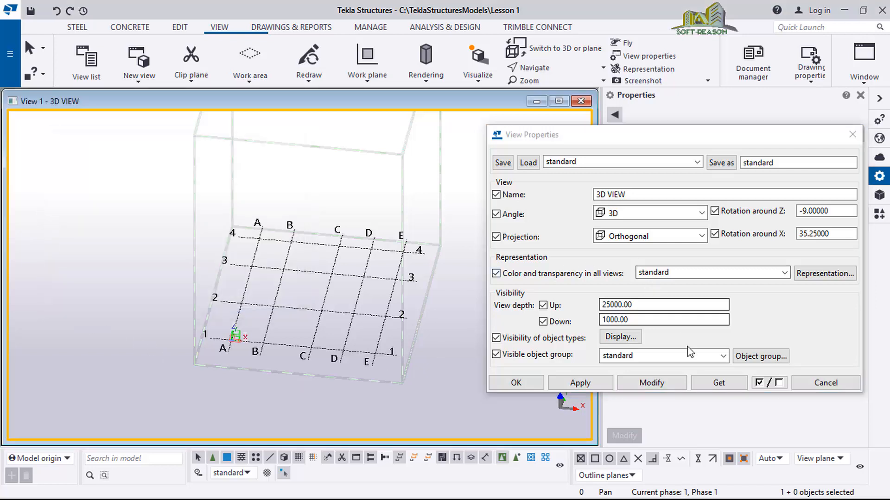
pyautogui.click(852, 135)
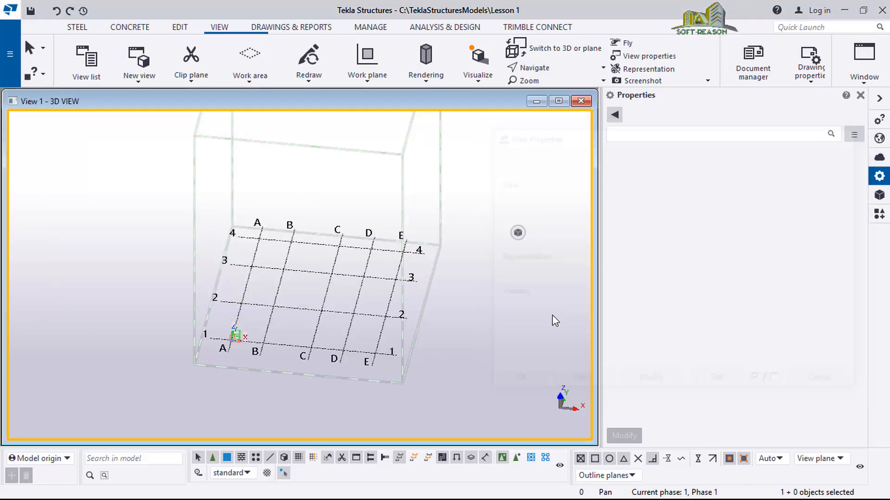
# Create views along all grid lines of the rectangular grid, with the prefixes Plan @ and Elevation on GL
pyautogui.scroll(-4, 465, 356)
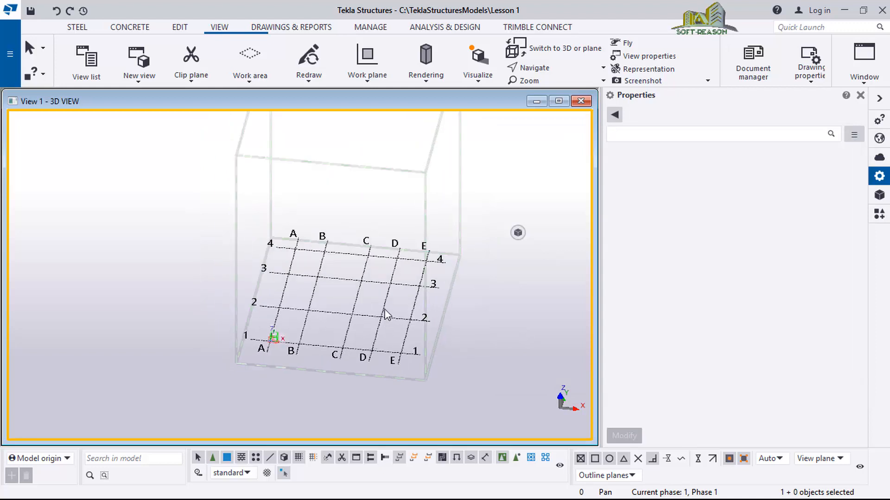
pyautogui.scroll(-2, 213, 320)
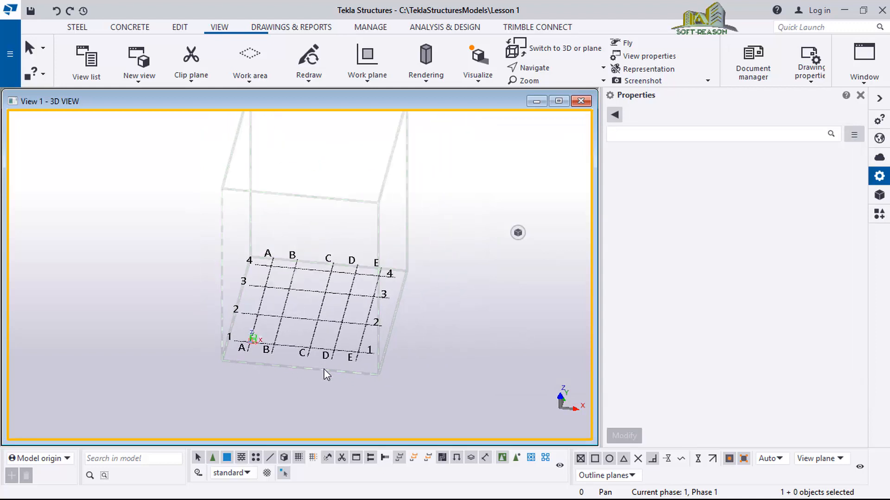
pyautogui.scroll(1, 324, 369)
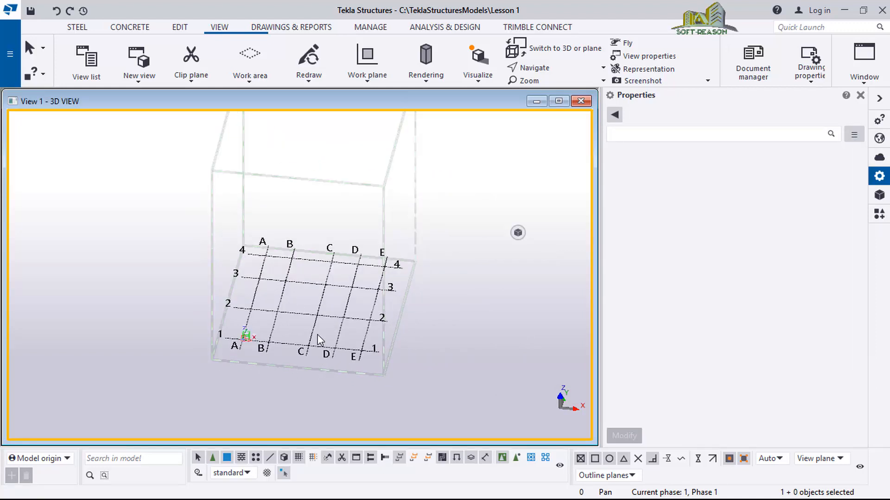
pyautogui.scroll(2, 414, 327)
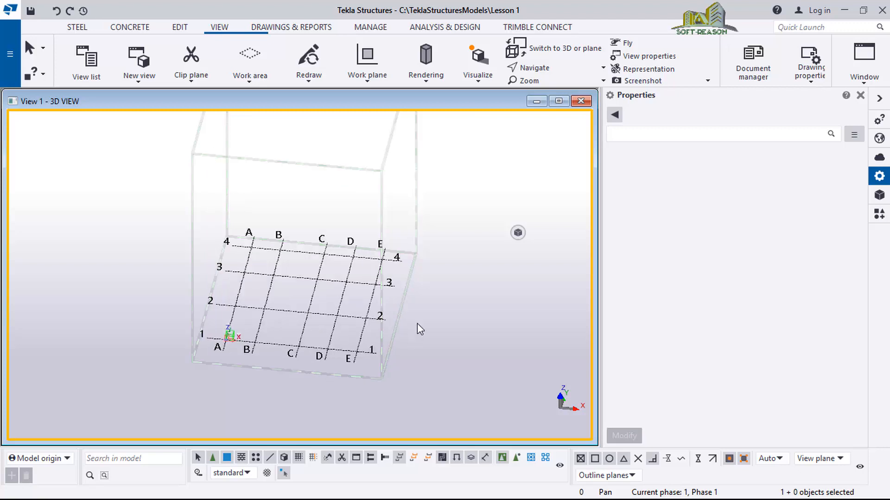
pyautogui.click(305, 311)
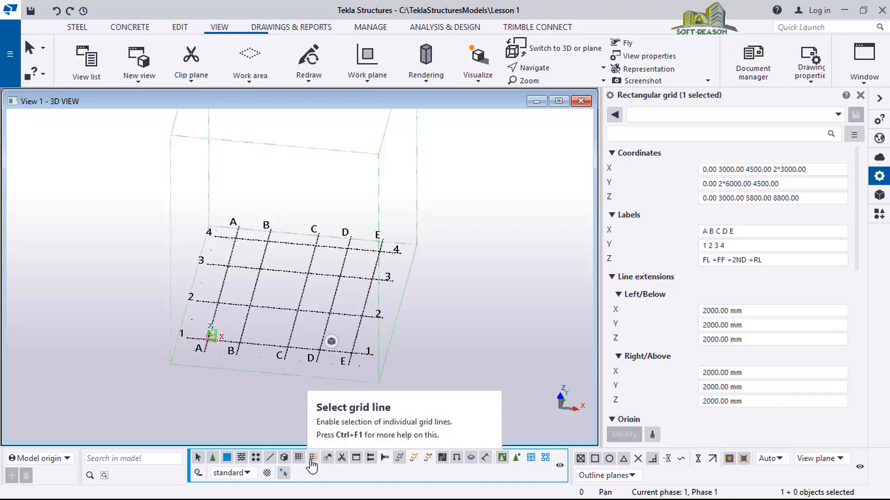
pyautogui.rightClick(295, 262)
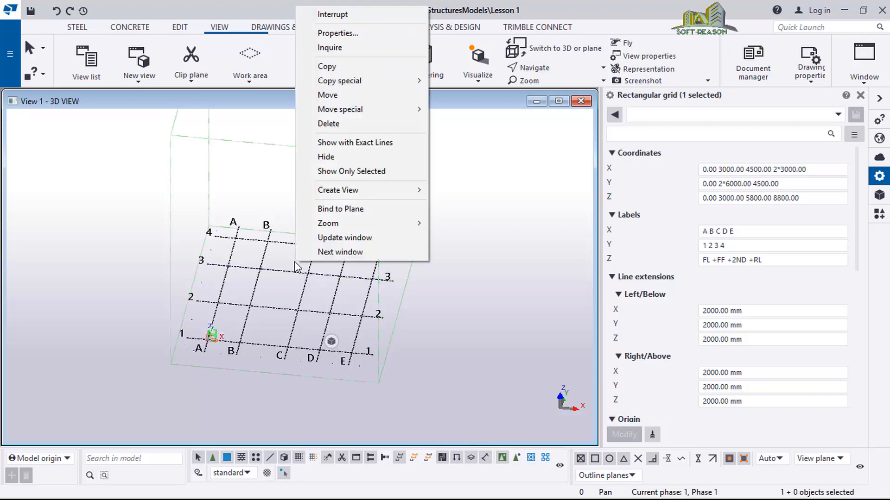
pyautogui.moveTo(399, 189)
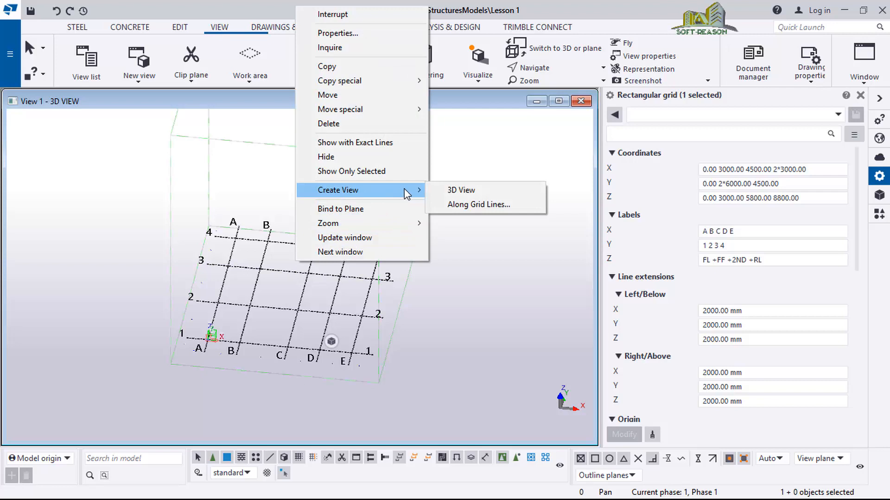
pyautogui.click(481, 208)
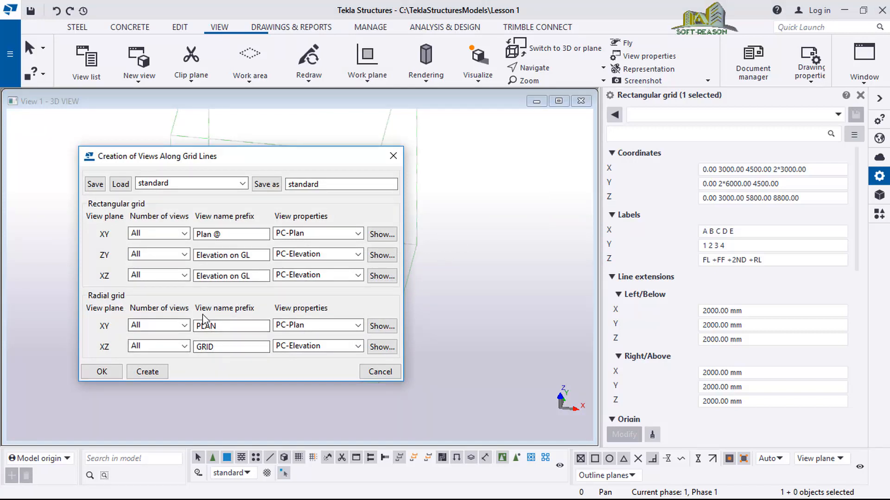
pyautogui.click(149, 372)
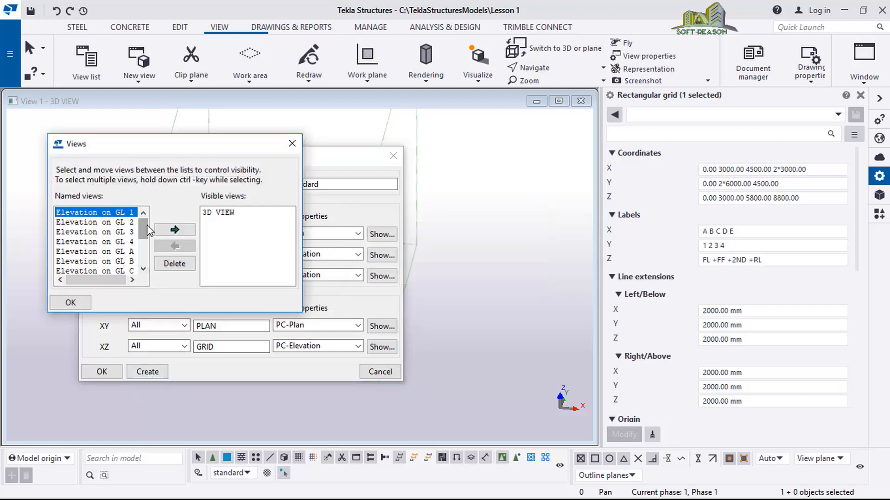
# Make the views Plan @ +2ND, +FF, +RL and FL visible, and move both dialogs clear of the view windows
pyautogui.moveTo(146, 224); pyautogui.dragTo(152, 255)
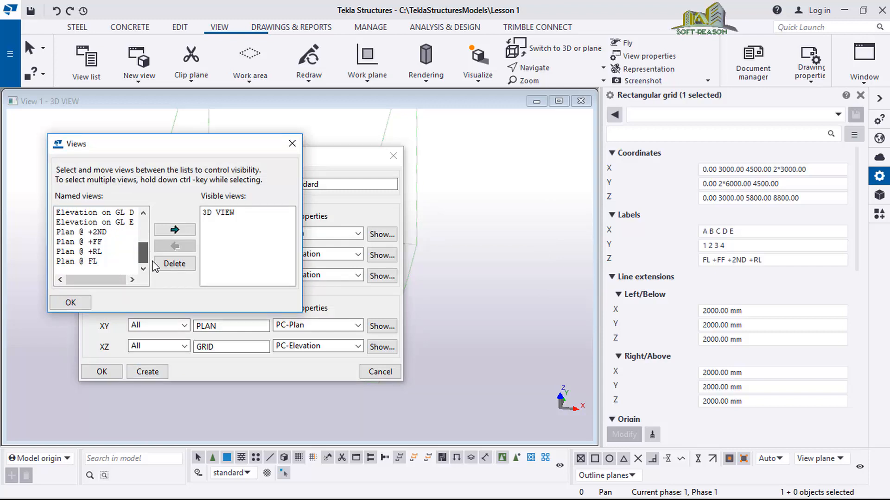
pyautogui.moveTo(81, 244); pyautogui.dragTo(82, 251)
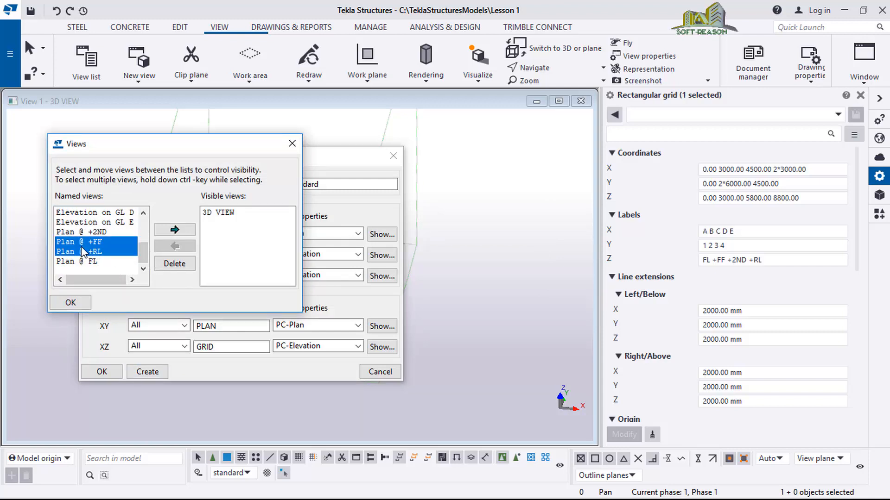
pyautogui.moveTo(148, 254); pyautogui.dragTo(143, 279)
pyautogui.moveTo(62, 233); pyautogui.dragTo(91, 266)
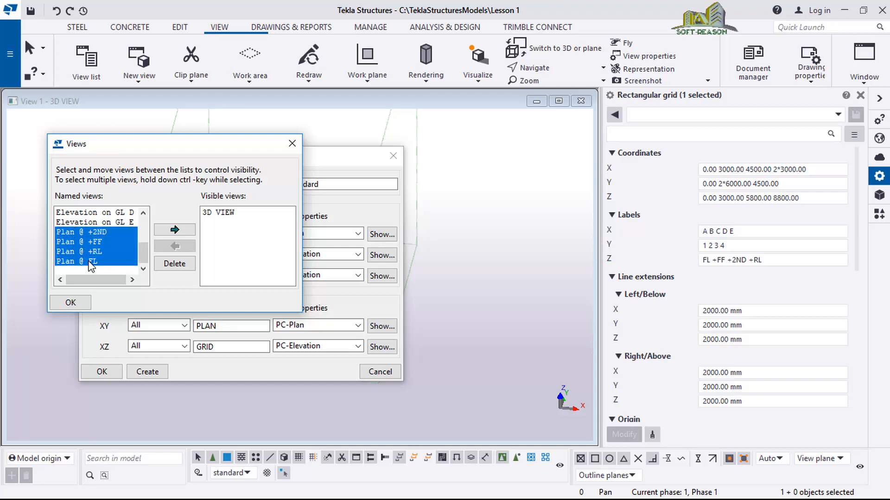
pyautogui.click(174, 230)
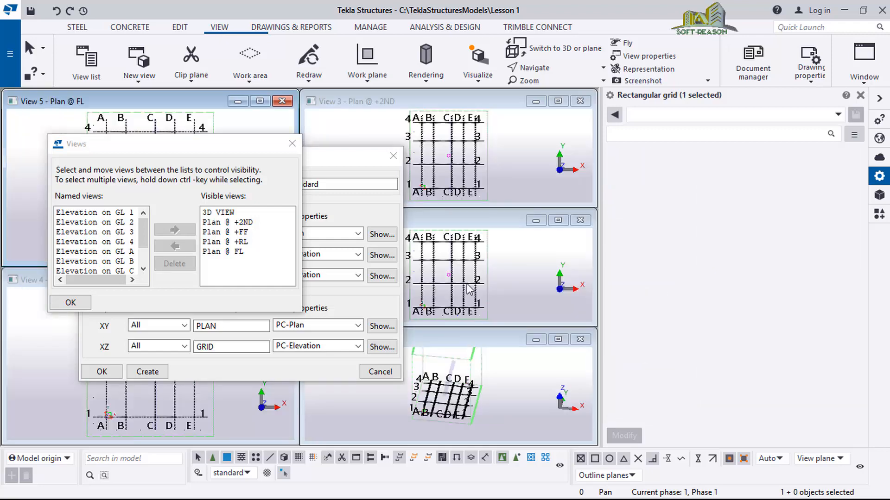
pyautogui.moveTo(244, 145)
pyautogui.mouseDown()
pyautogui.moveTo(641, 115)
pyautogui.moveTo(731, 68)
pyautogui.mouseUp()
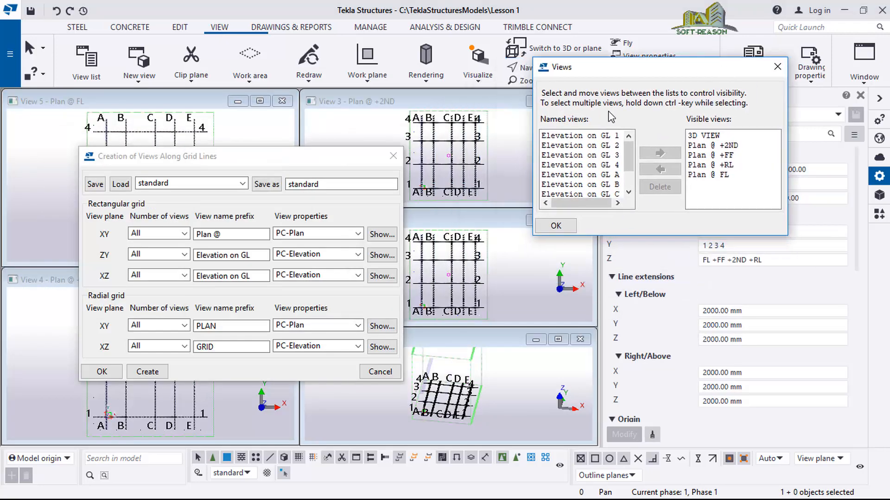
pyautogui.moveTo(231, 157); pyautogui.dragTo(698, 263)
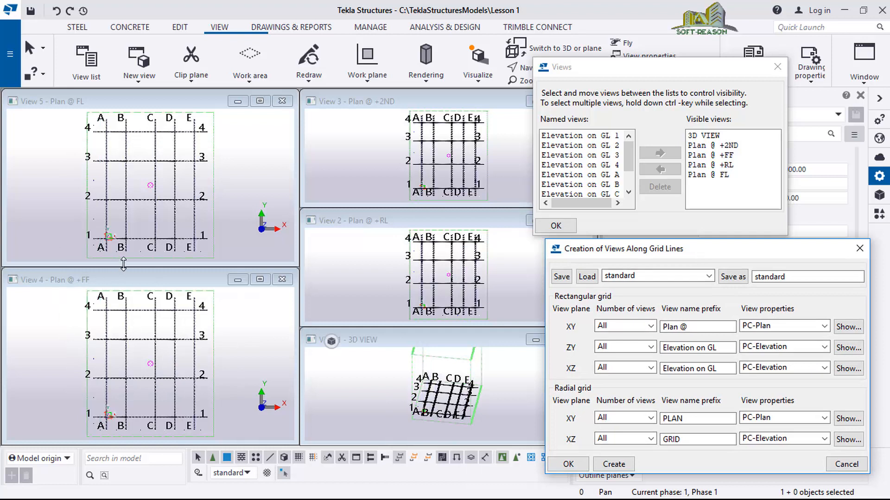
# Switch the four plan views FL, +FF, +2ND and +RL from plane to 3D
pyautogui.click(224, 182)
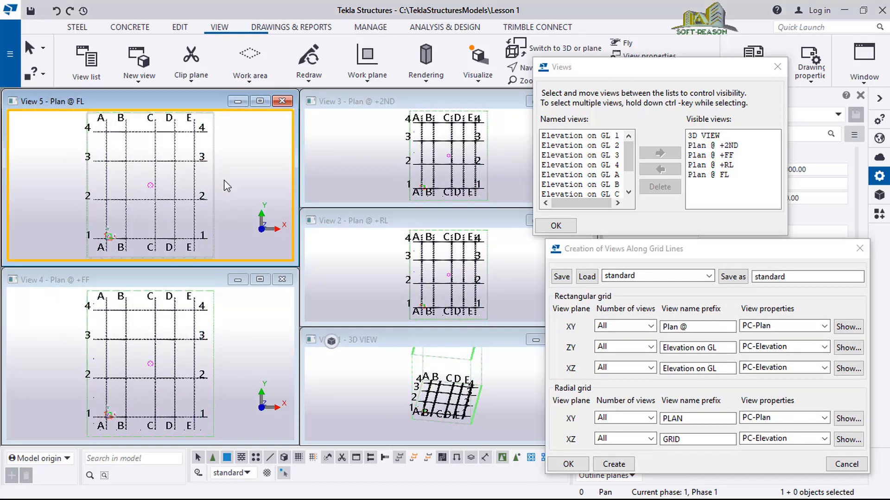
pyautogui.hotkey('ctrl', 'p')
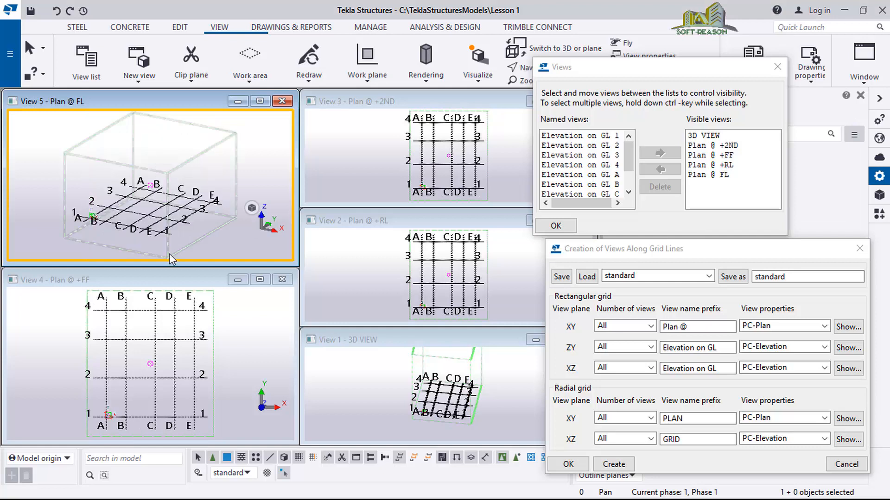
pyautogui.click(224, 326)
pyautogui.hotkey('ctrl', 'p')
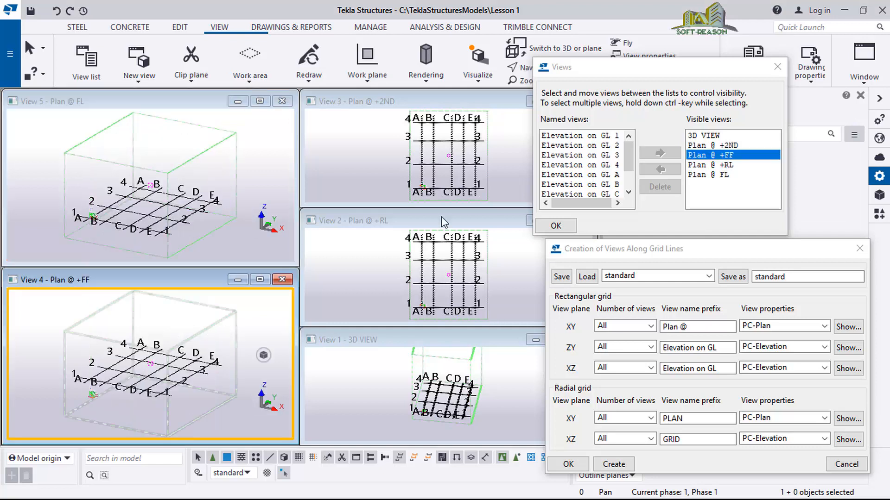
pyautogui.click(441, 204)
pyautogui.hotkey('ctrl', 'p')
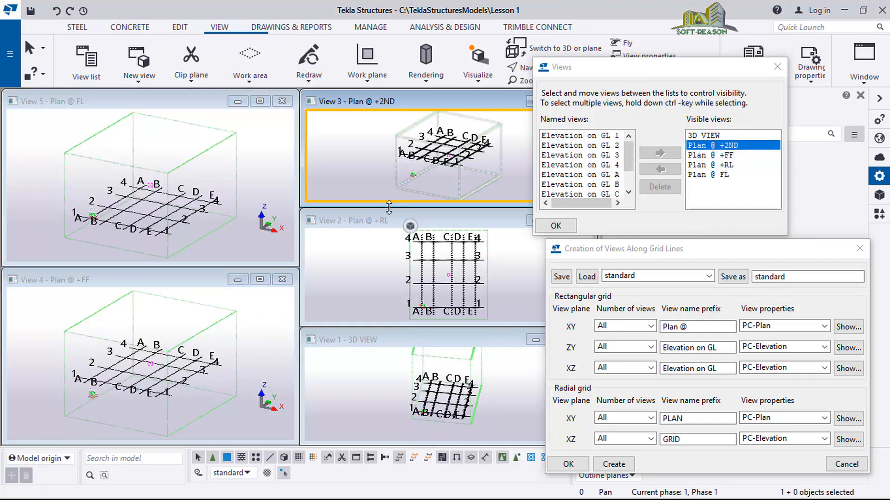
pyautogui.click(357, 278)
pyautogui.hotkey('ctrl', 'p')
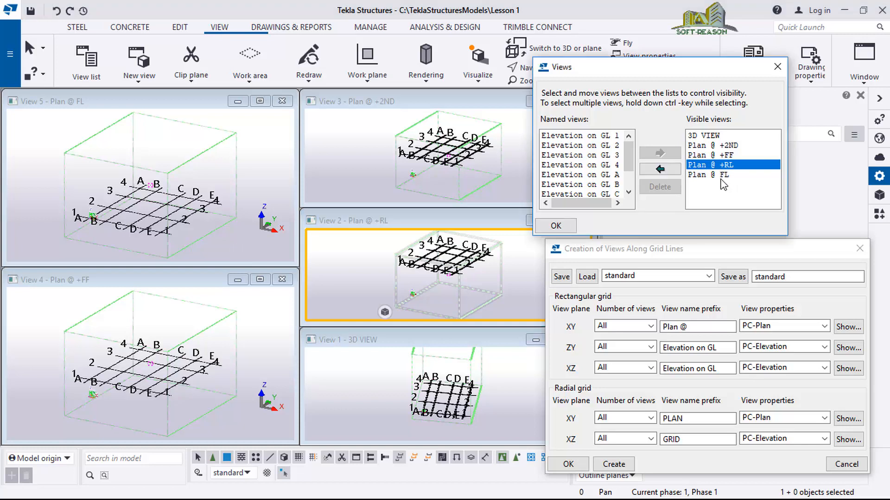
# Hide the four plan views from Plan @ +2ND to Plan @ FL, and fit the work area in the enlarged 3D VIEW
pyautogui.click(723, 145)
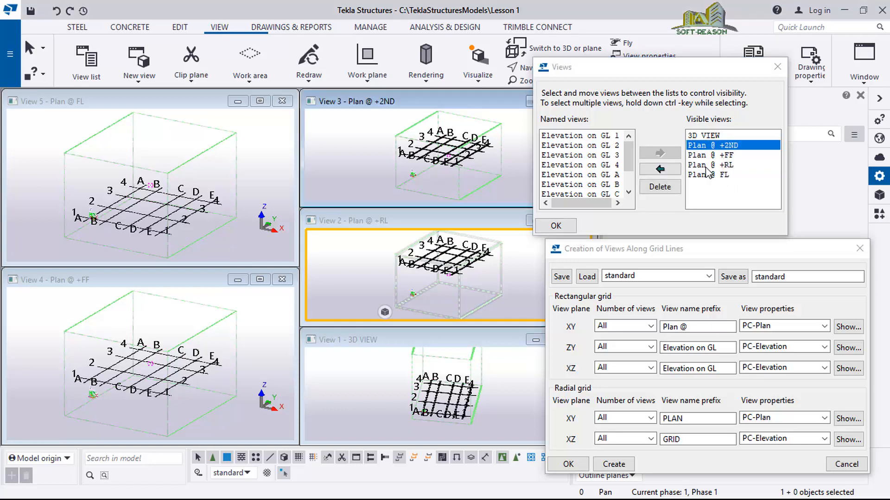
pyautogui.keyDown('shift'); pyautogui.click(708, 174); pyautogui.keyUp('shift')
pyautogui.click(660, 170)
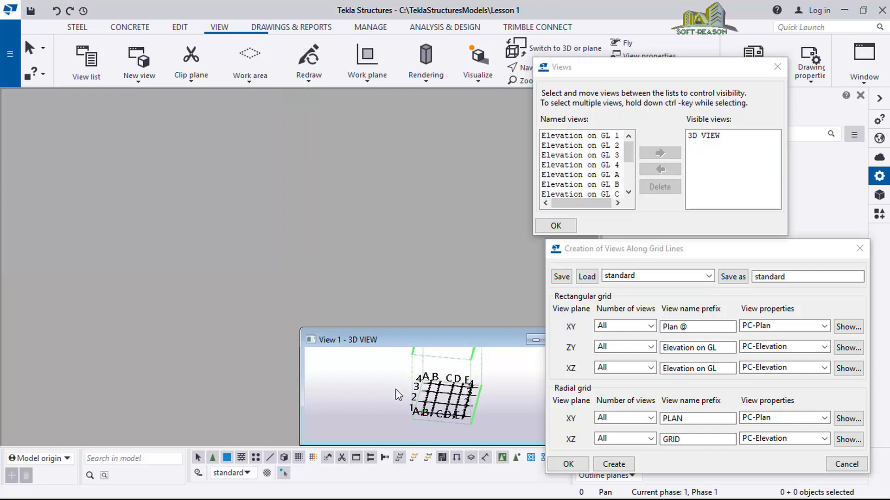
pyautogui.scroll(-1, 413, 295)
pyautogui.scroll(1, 316, 249)
pyautogui.scroll(-1, 317, 253)
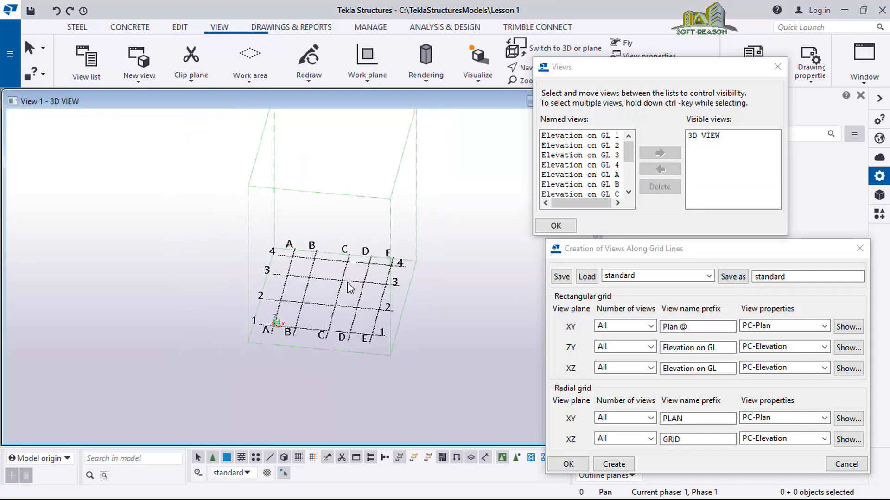
pyautogui.scroll(-2, 334, 262)
pyautogui.scroll(2, 307, 207)
pyautogui.scroll(-3, 308, 277)
pyautogui.scroll(-1, 232, 260)
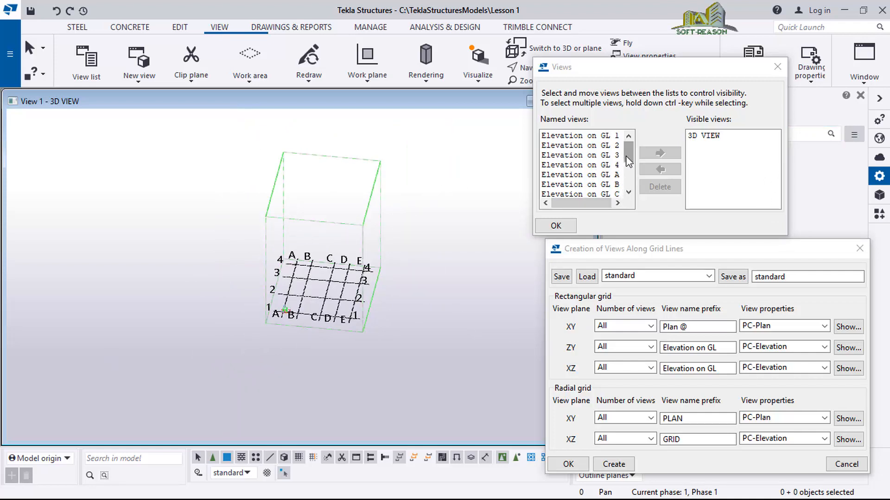
pyautogui.moveTo(628, 160)
pyautogui.mouseDown()
pyautogui.moveTo(629, 190)
pyautogui.moveTo(628, 152)
pyautogui.mouseUp()
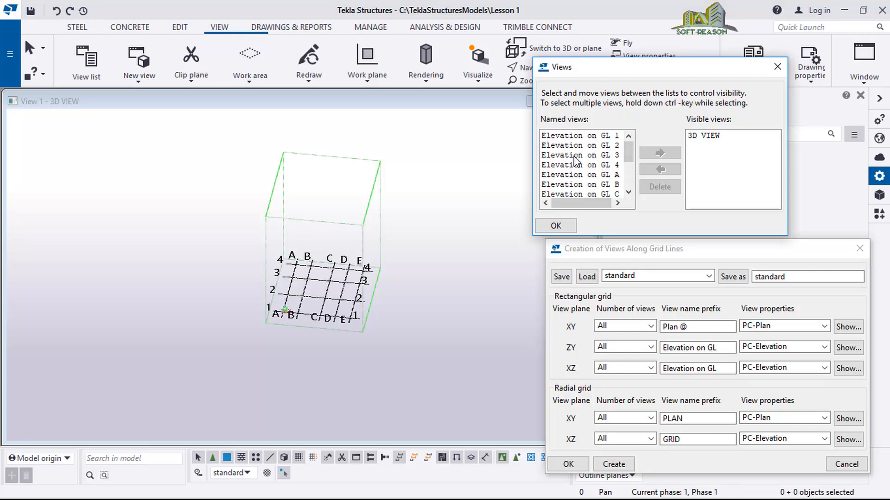
# Delete all named views from Elevation on GL 1 to Plan @ FL, and close both view dialogs
pyautogui.click(569, 136)
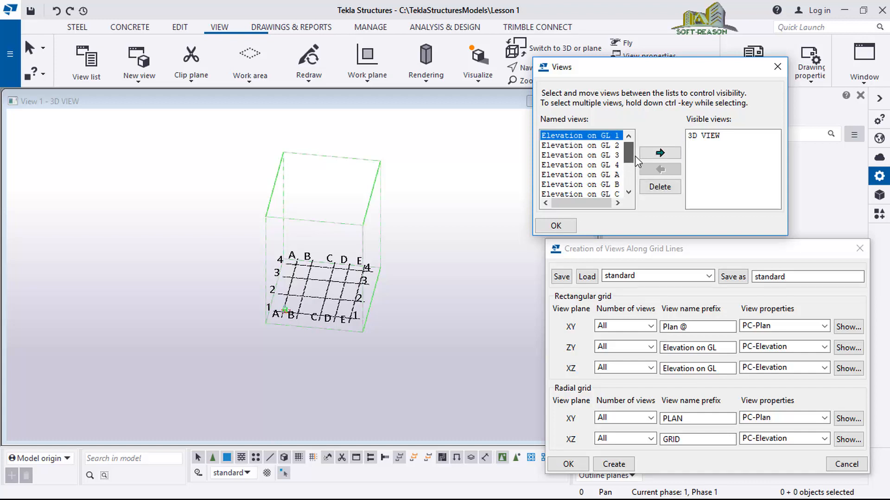
pyautogui.scroll(-3, 636, 157)
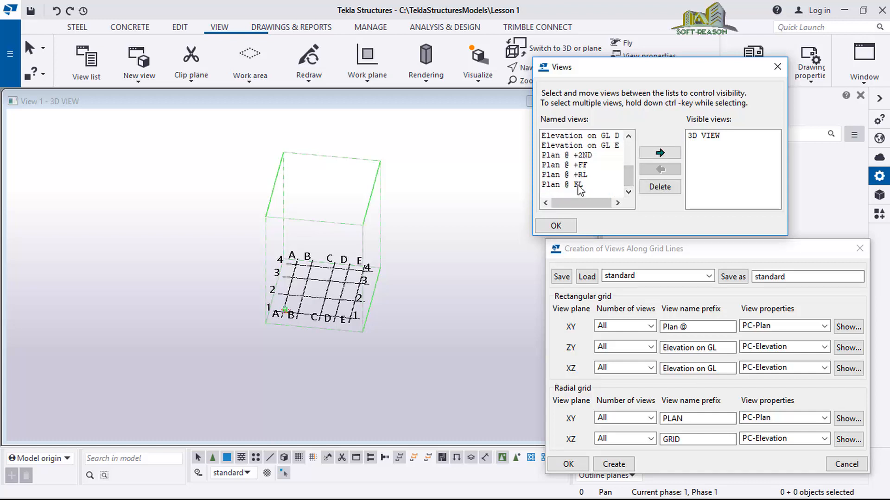
pyautogui.keyDown('shift'); pyautogui.click(560, 184); pyautogui.keyUp('shift')
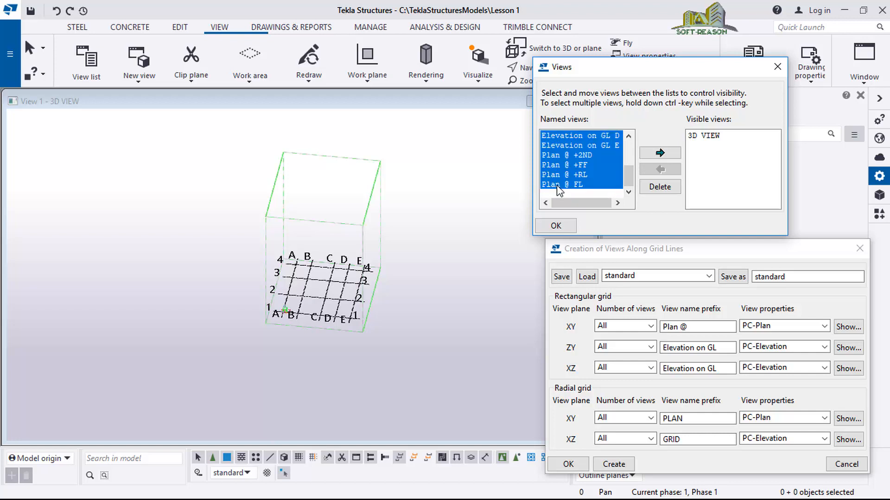
pyautogui.click(660, 187)
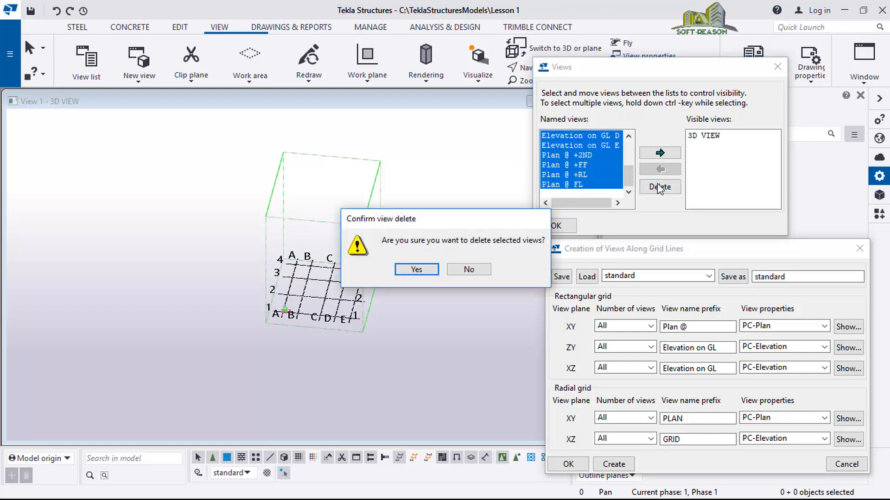
pyautogui.click(407, 270)
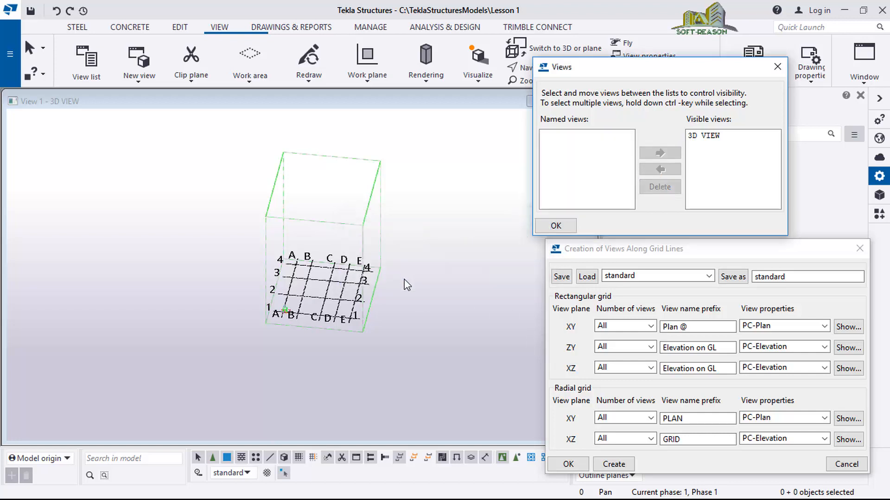
pyautogui.click(859, 249)
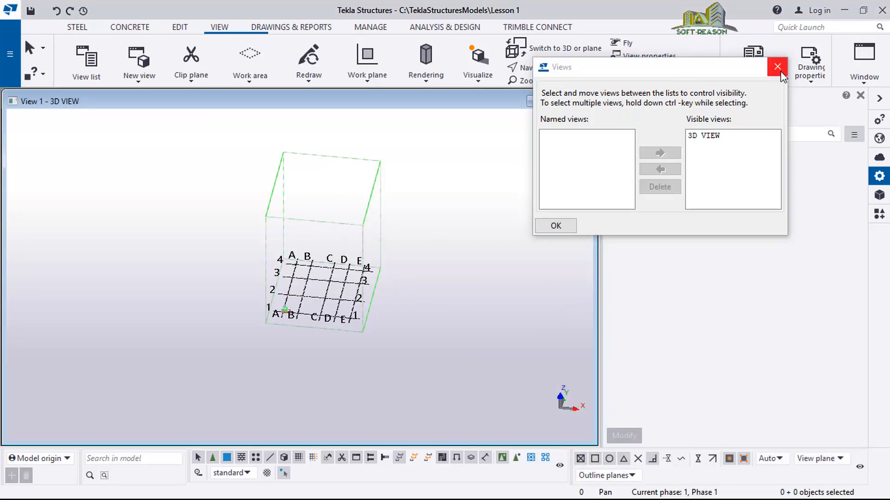
pyautogui.click(778, 67)
# Switch the 3D VIEW from 3D to plane
pyautogui.scroll(2, 357, 363)
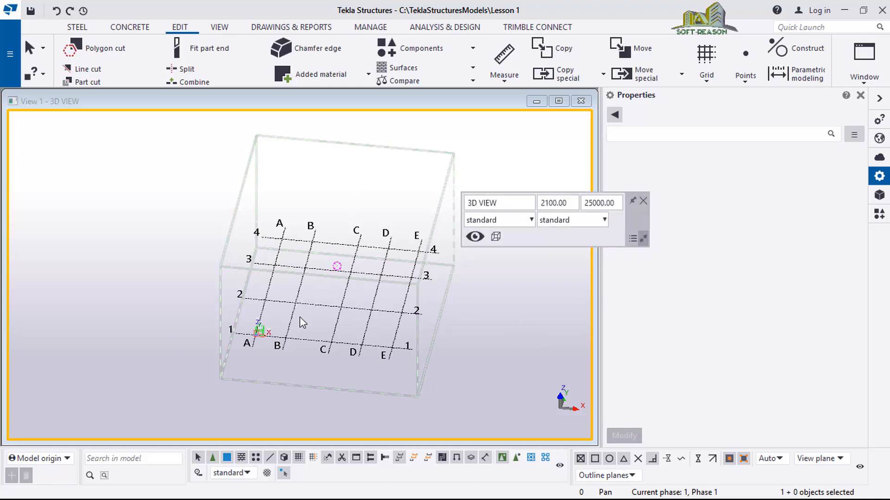
pyautogui.hotkey('ctrl', 'p')
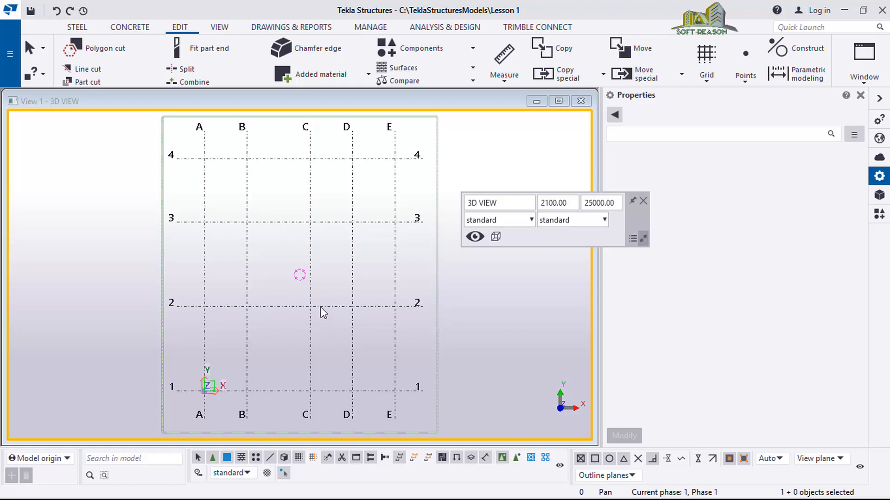
pyautogui.scroll(-2, 324, 312)
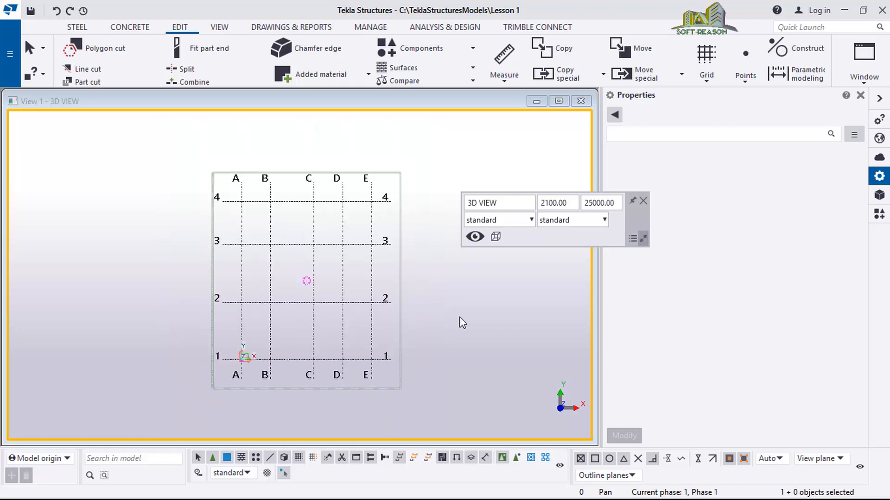
# Copy the rectangular grid linearly once from intersection A/1 to E/3, expanding the work area and view depth to include the copy
pyautogui.click(299, 306)
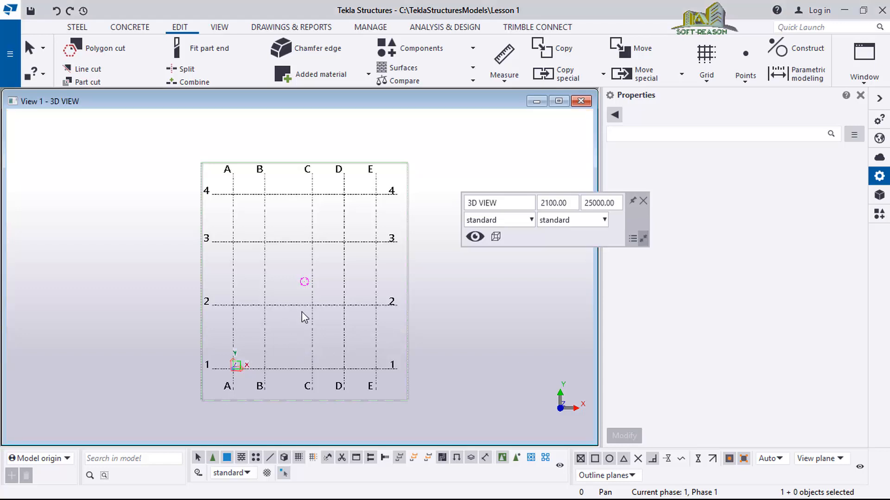
pyautogui.rightClick(144, 222)
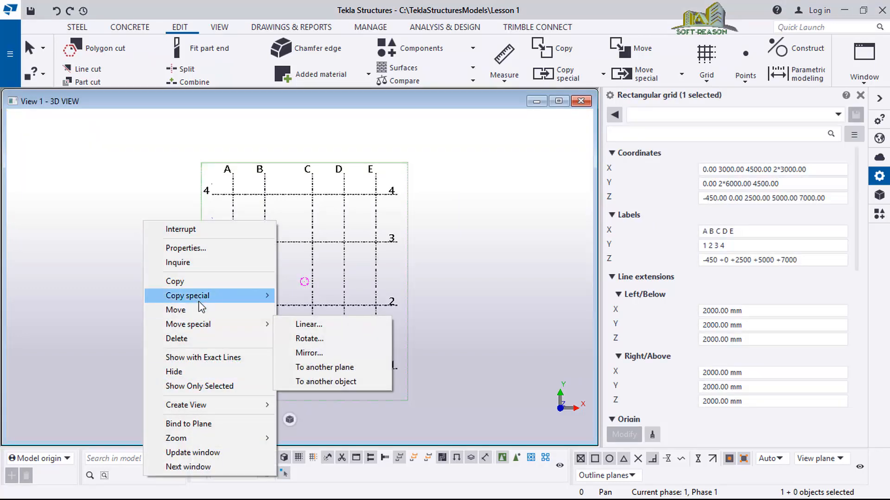
pyautogui.moveTo(201, 299)
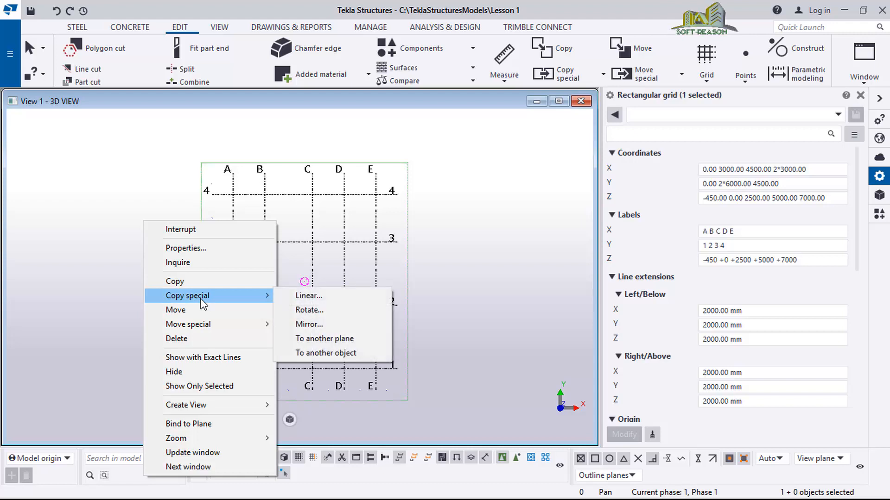
pyautogui.click(317, 297)
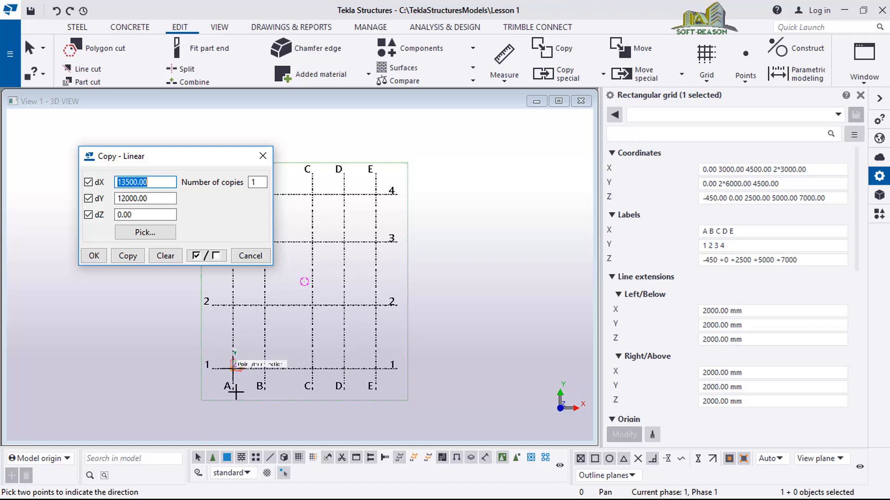
pyautogui.click(232, 368)
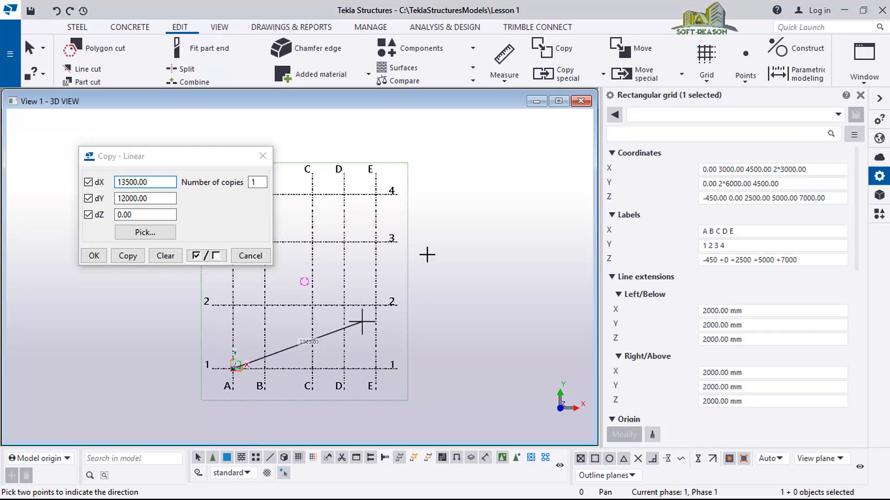
pyautogui.click(376, 241)
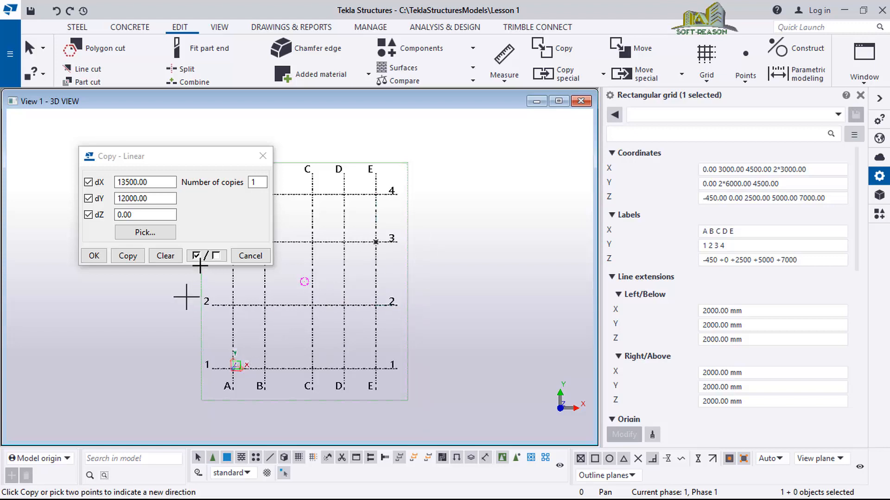
pyautogui.click(127, 256)
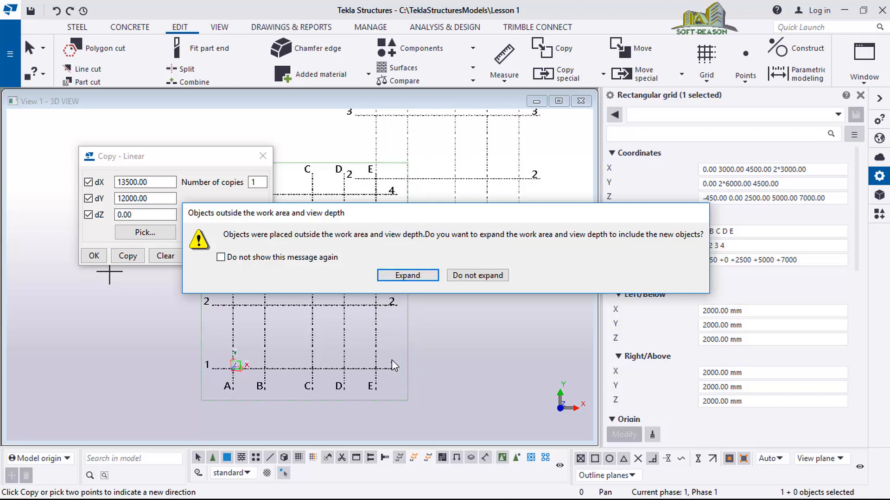
pyautogui.click(408, 275)
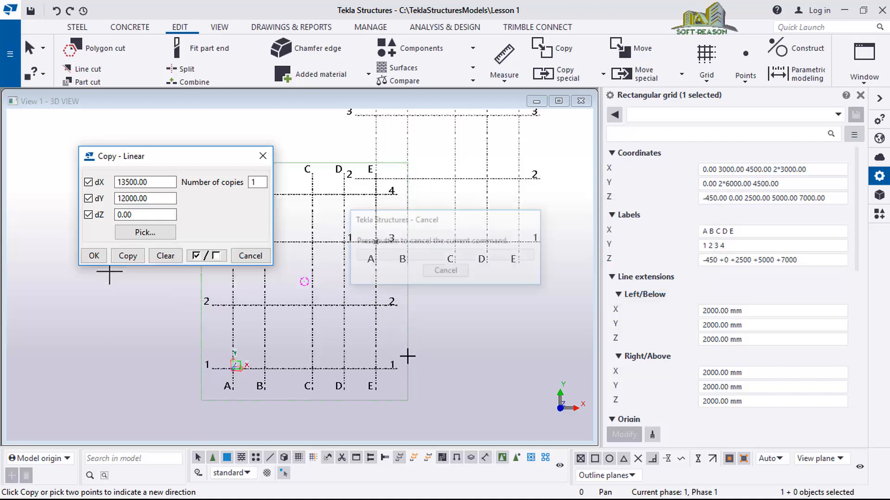
pyautogui.scroll(-3, 435, 334)
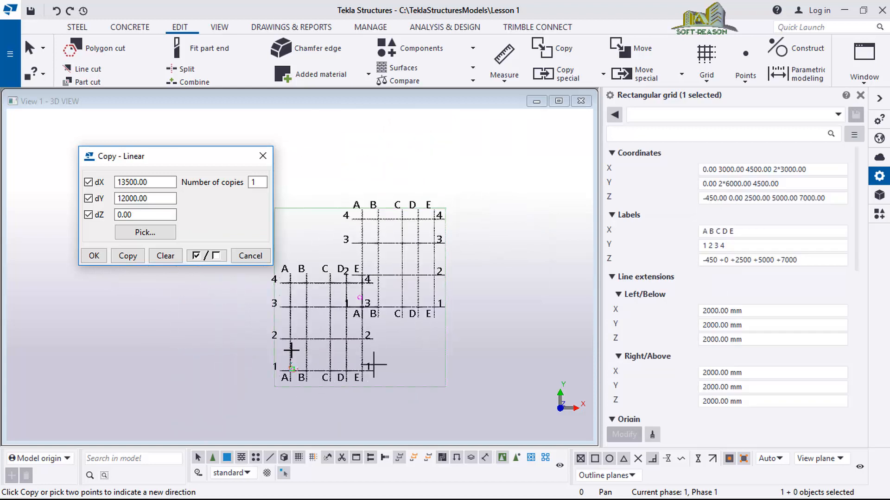
pyautogui.scroll(1, 283, 349)
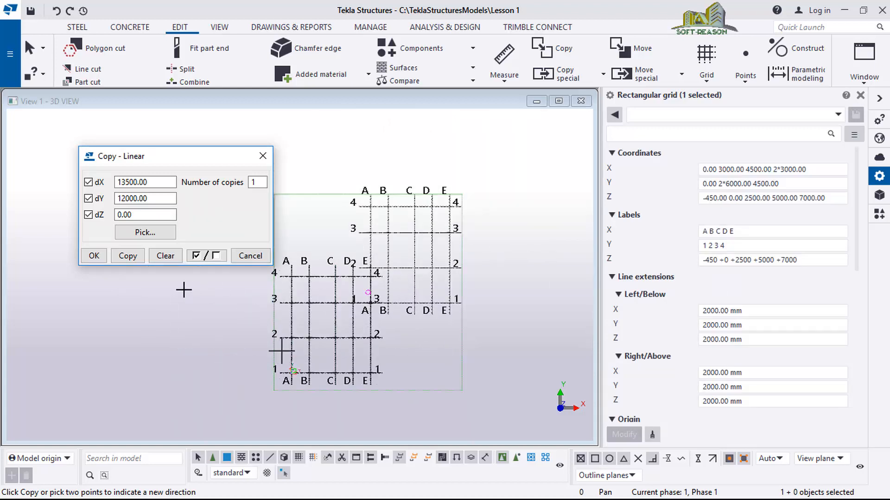
pyautogui.click(94, 256)
pyautogui.scroll(1, 398, 341)
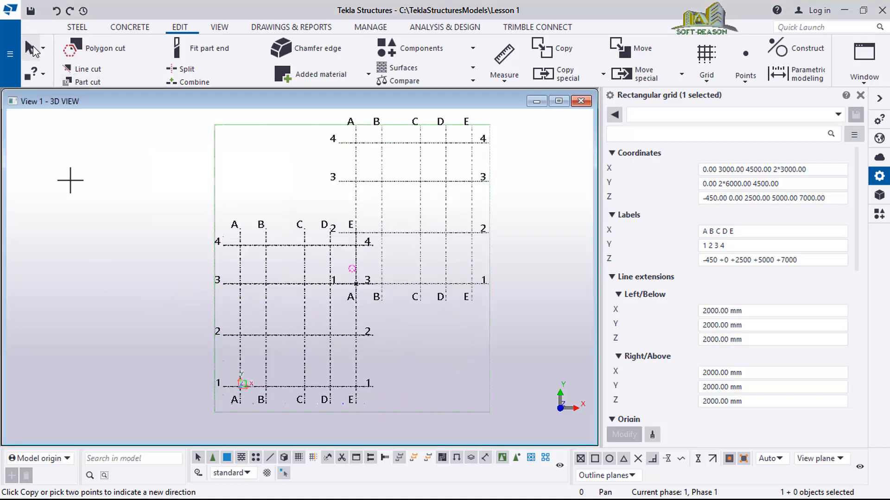
pyautogui.scroll(1, 420, 278)
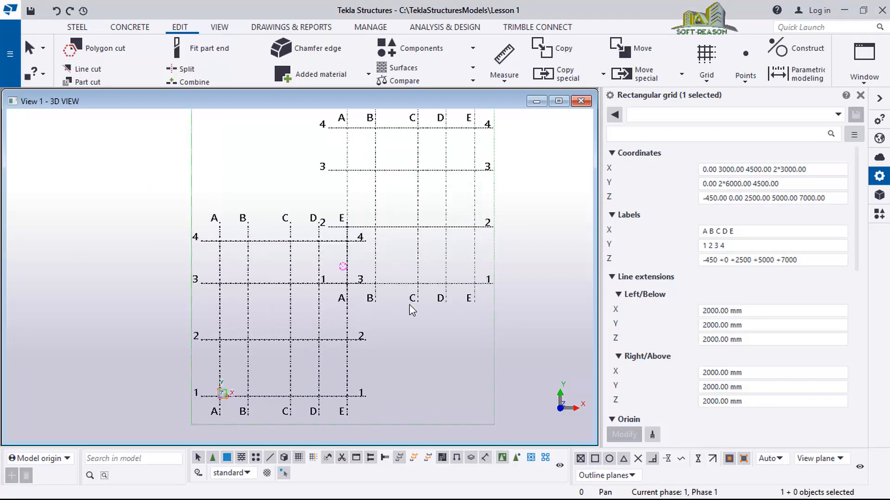
pyautogui.scroll(-1, 403, 278)
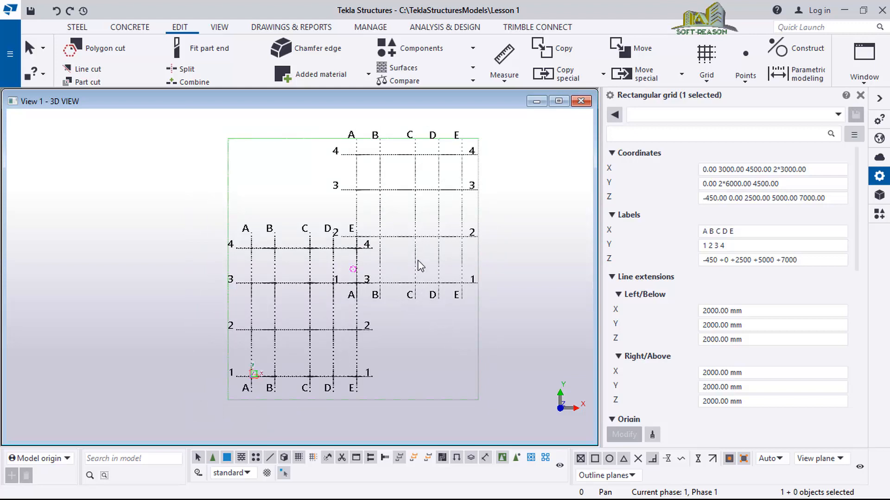
# Rotate the copied grid 45 degrees around Z about the original grid's E/4 intersection, expanding the work area to include it
pyautogui.click(413, 245)
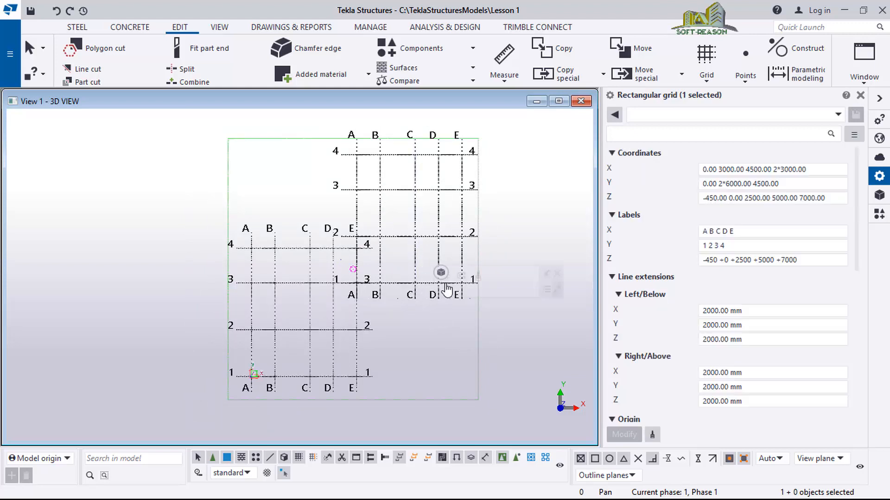
pyautogui.rightClick(284, 175)
pyautogui.moveTo(364, 275)
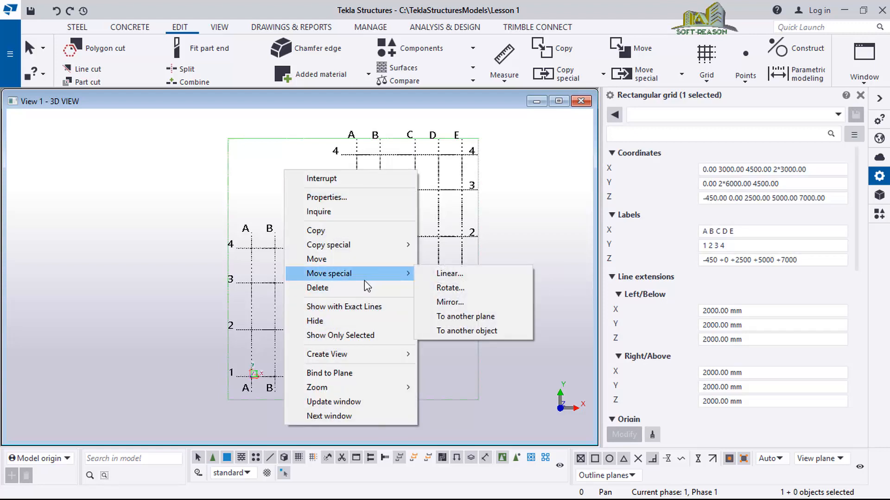
pyautogui.click(443, 291)
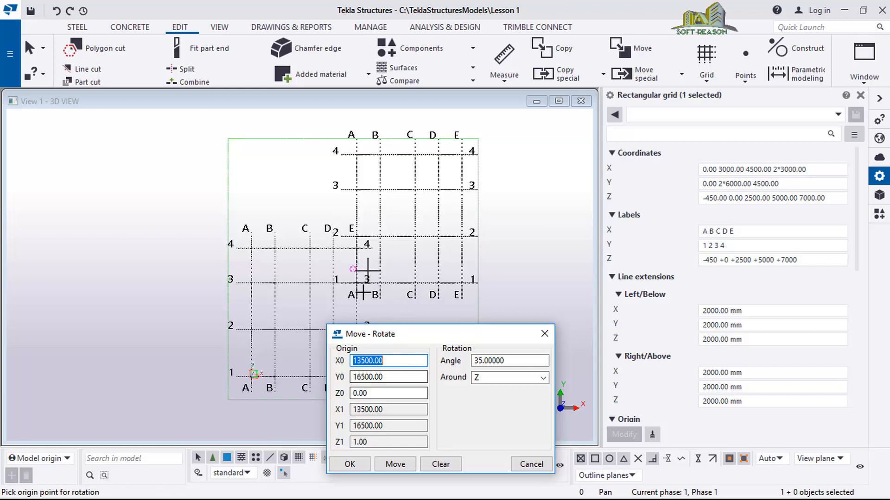
pyautogui.click(357, 247)
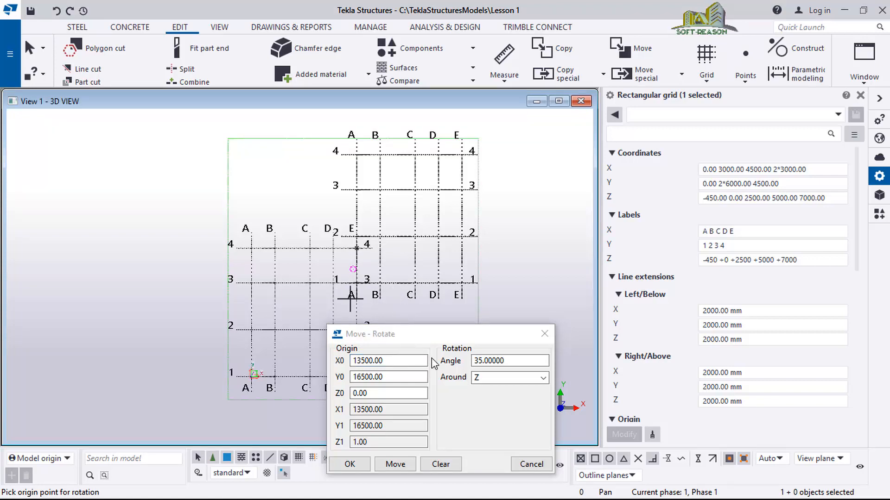
pyautogui.click(525, 361)
pyautogui.moveTo(525, 361); pyautogui.dragTo(458, 361)
pyautogui.write('45')
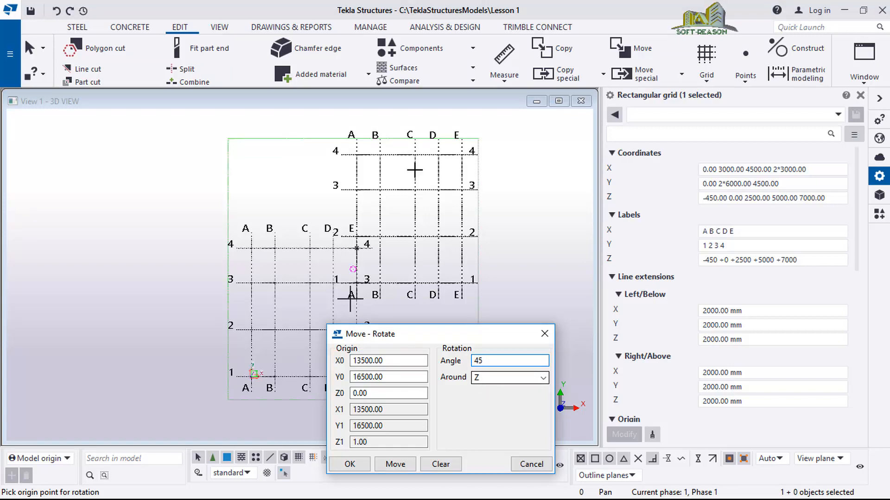
pyautogui.click(389, 465)
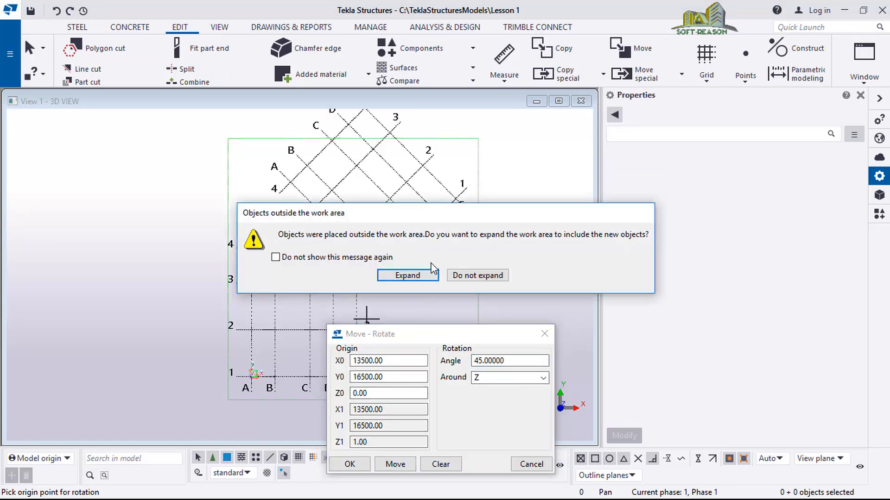
pyautogui.click(413, 280)
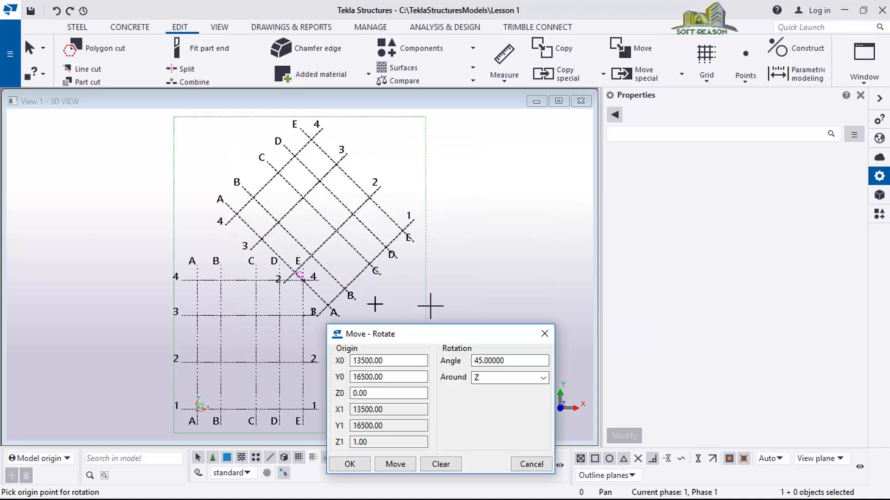
pyautogui.click(349, 464)
pyautogui.scroll(-4, 431, 291)
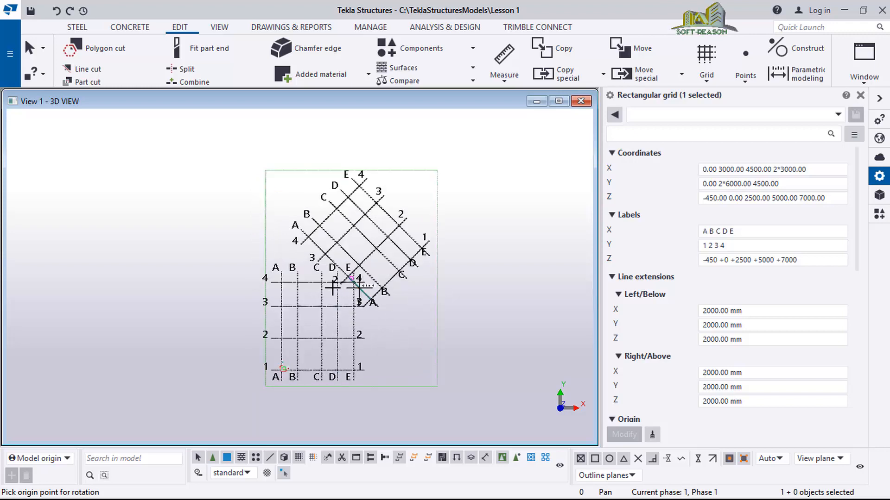
pyautogui.scroll(3, 324, 319)
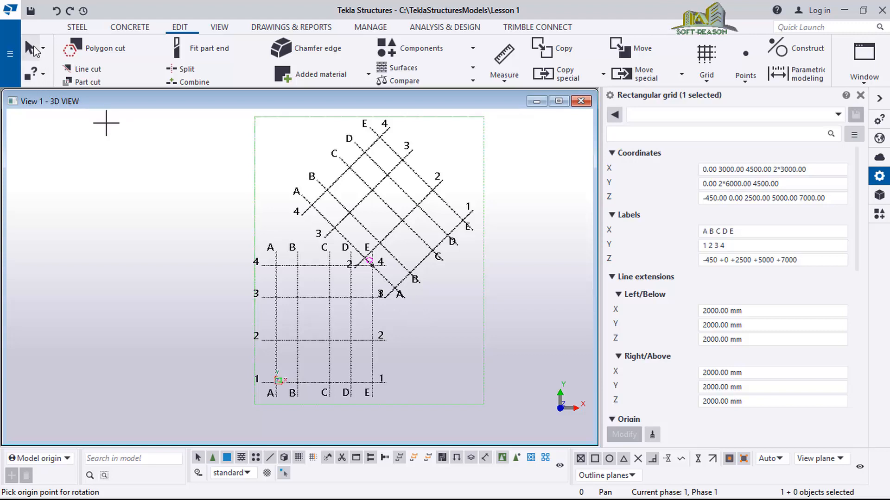
pyautogui.scroll(1, 371, 357)
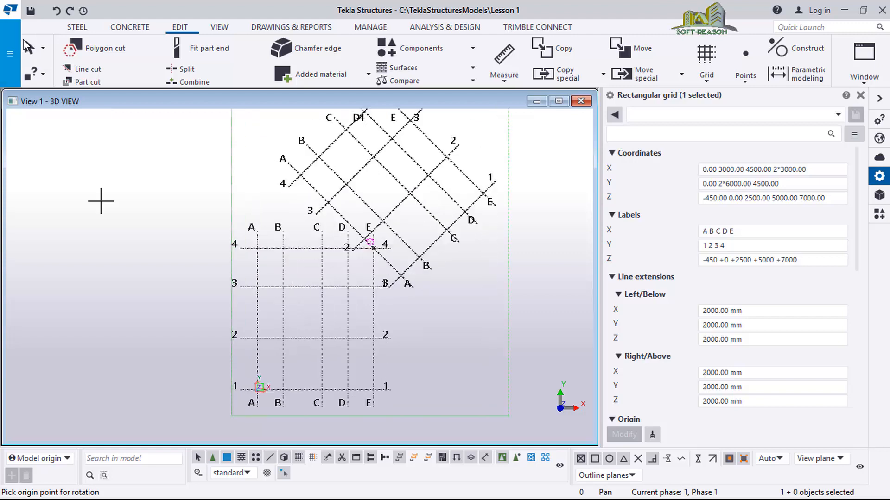
pyautogui.click(25, 47)
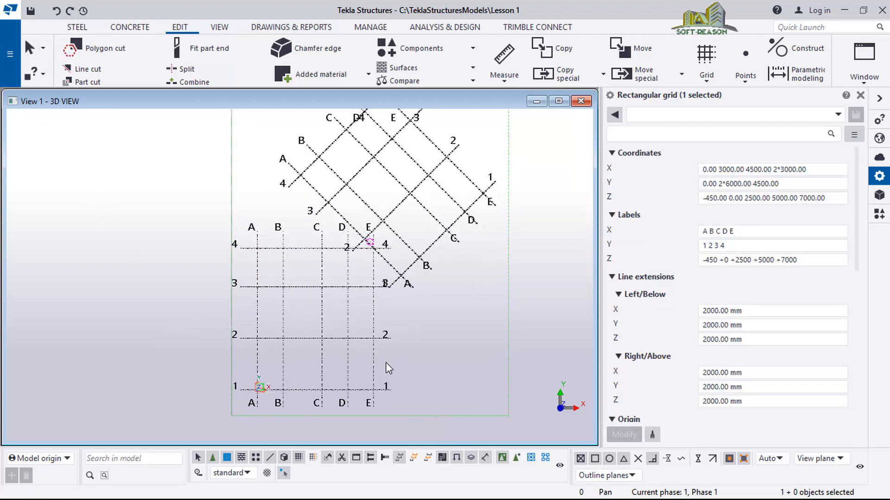
pyautogui.scroll(-1, 385, 362)
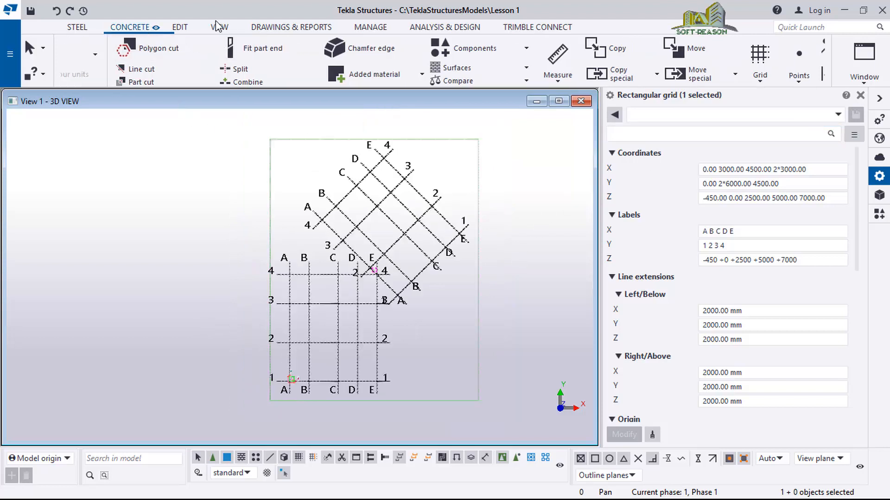
pyautogui.click(136, 28)
pyautogui.click(180, 27)
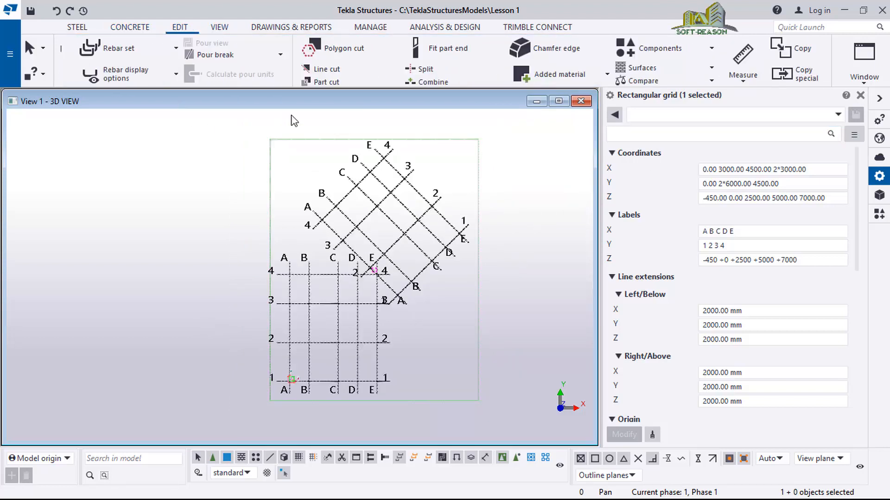
# Add a grid line to the original rectangular grid midway between lines 2 and 3, from A to E, expanding the work area to include it
pyautogui.click(707, 85)
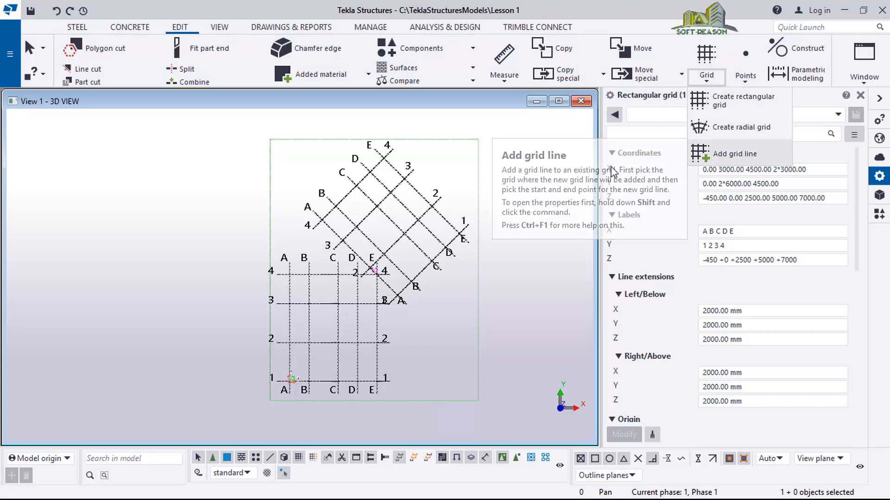
pyautogui.click(718, 157)
pyautogui.scroll(3, 329, 320)
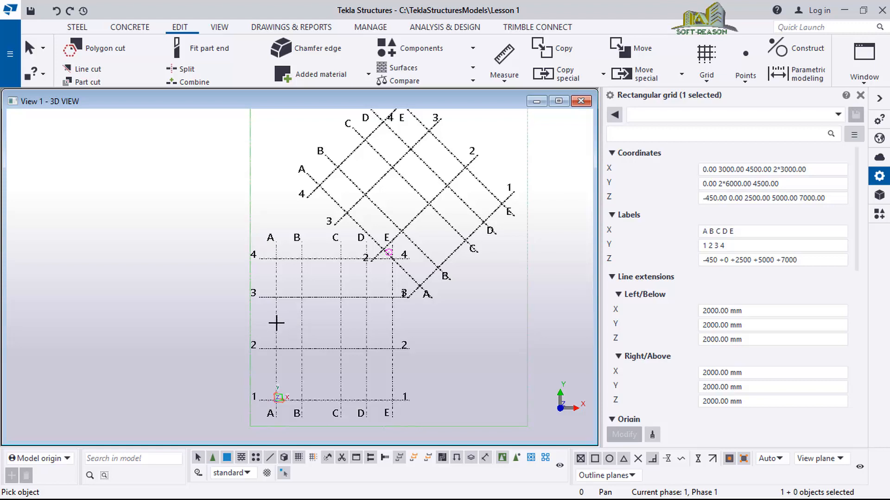
pyautogui.click(277, 324)
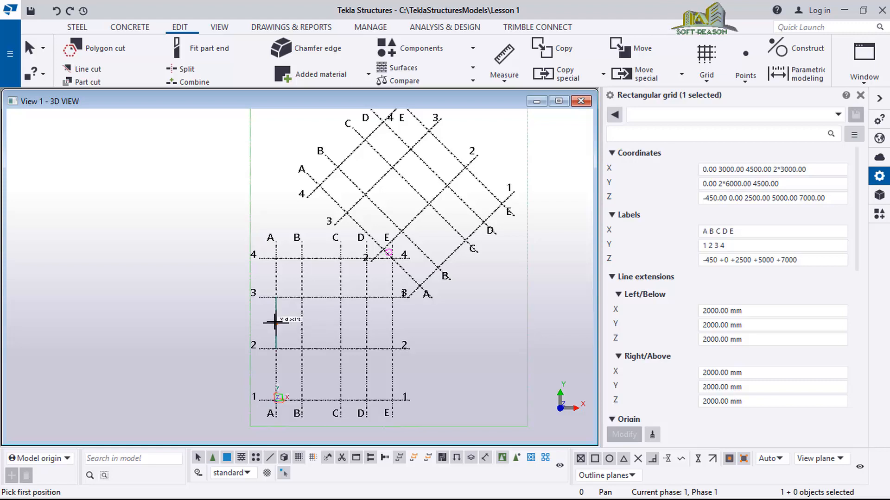
pyautogui.click(276, 323)
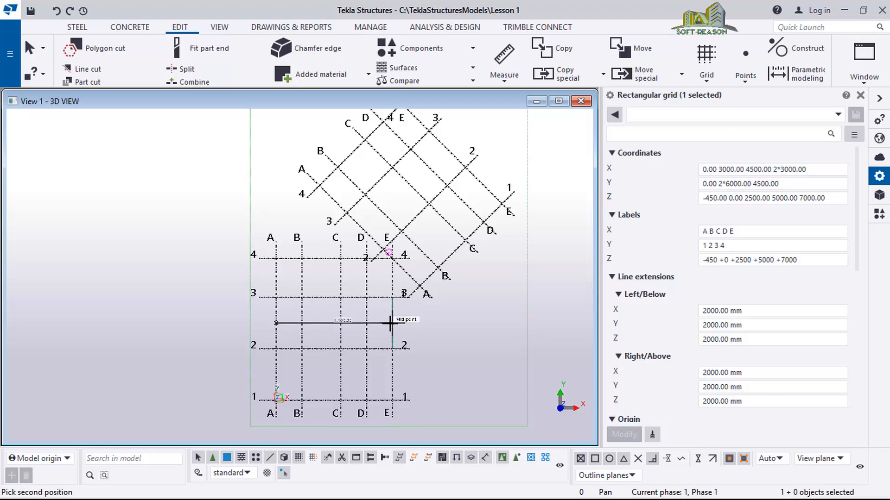
pyautogui.click(393, 345)
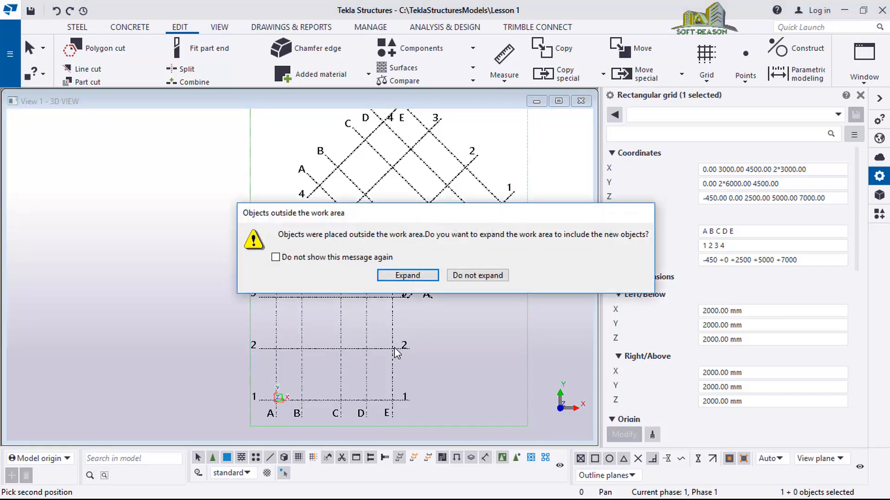
pyautogui.click(407, 275)
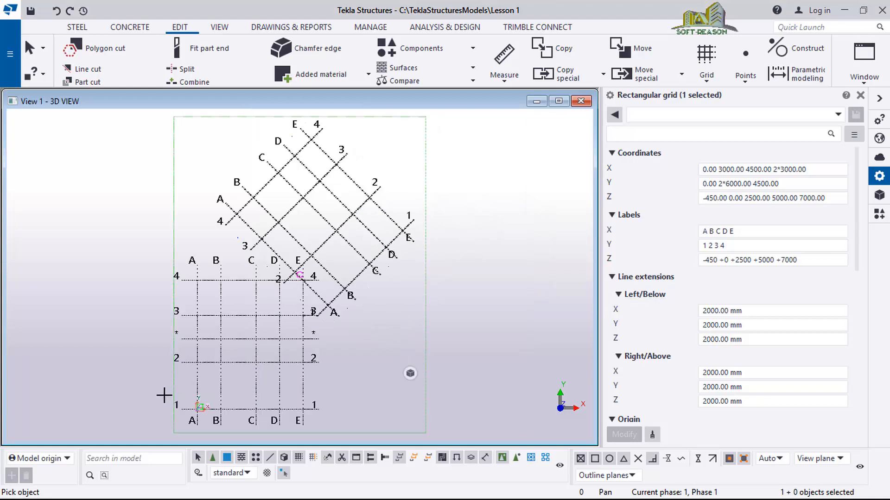
# Add another grid line to the original grid midway between lines 1 and 2, from A to E
pyautogui.scroll(1, 165, 395)
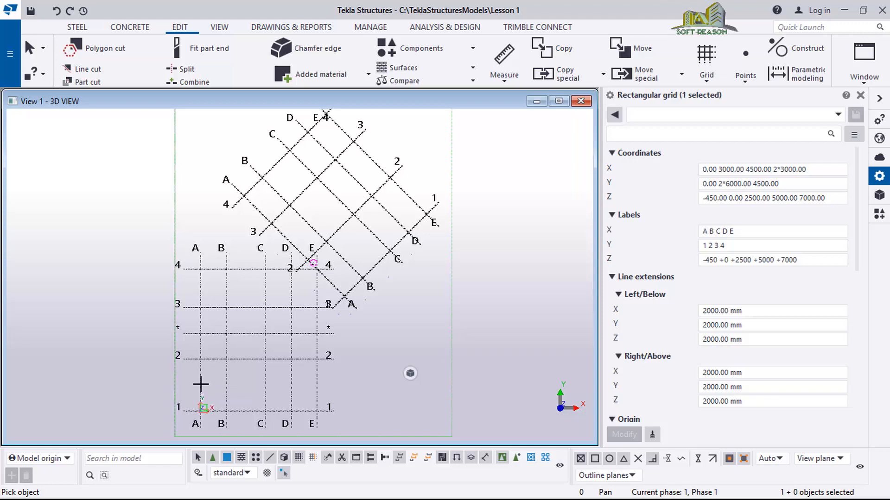
pyautogui.press('f')
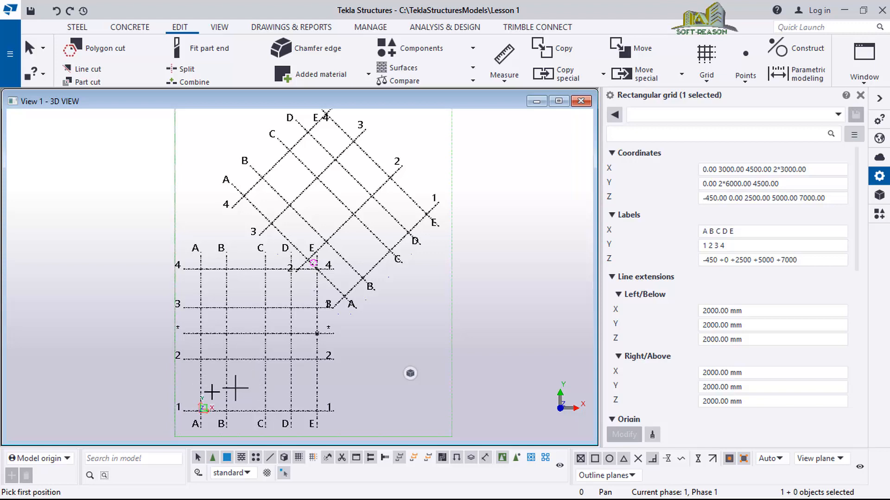
pyautogui.click(201, 384)
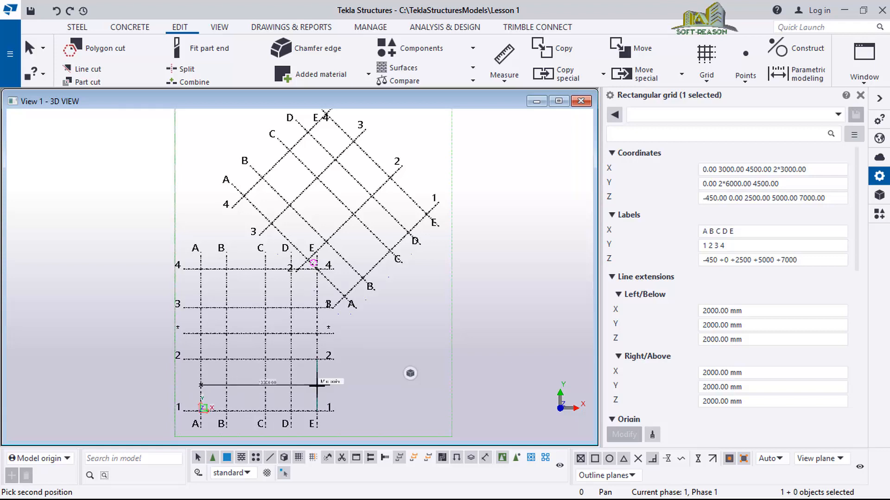
pyautogui.click(305, 424)
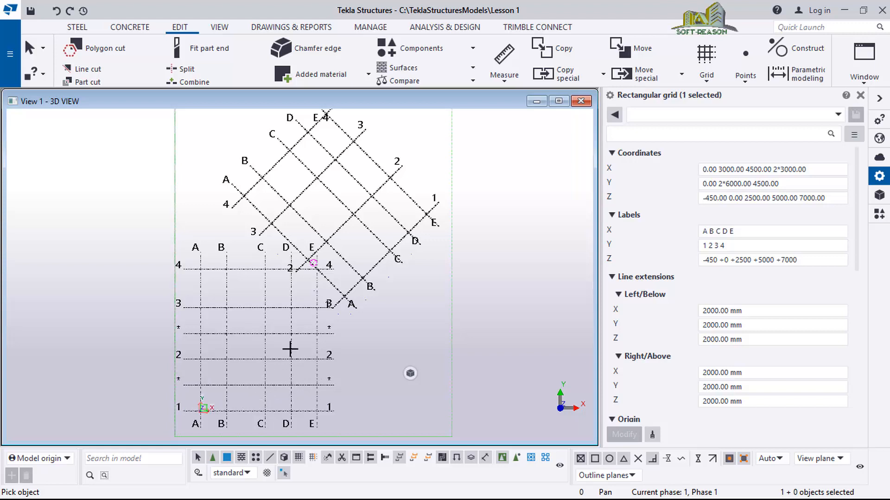
# Undo both added grid lines and the rotated grid copy, leaving only the original grid, and end the grid line command
pyautogui.scroll(-3, 292, 350)
pyautogui.scroll(1, 301, 347)
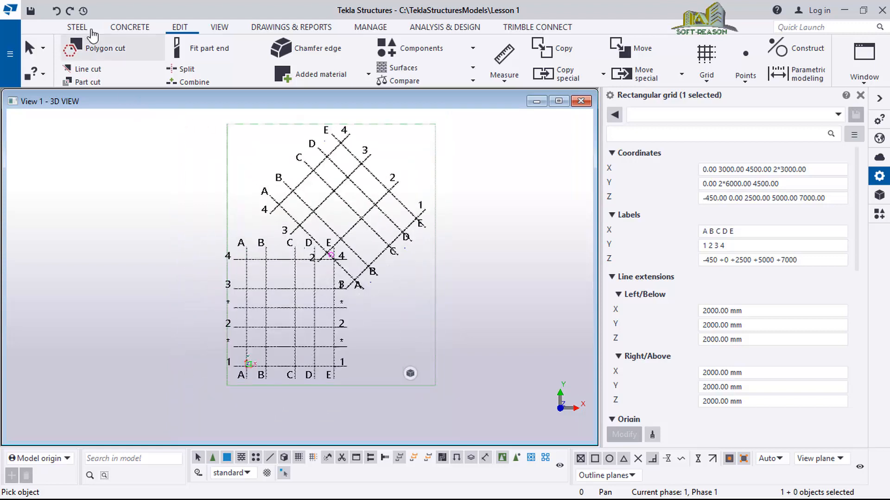
pyautogui.click(56, 11)
pyautogui.click(57, 12)
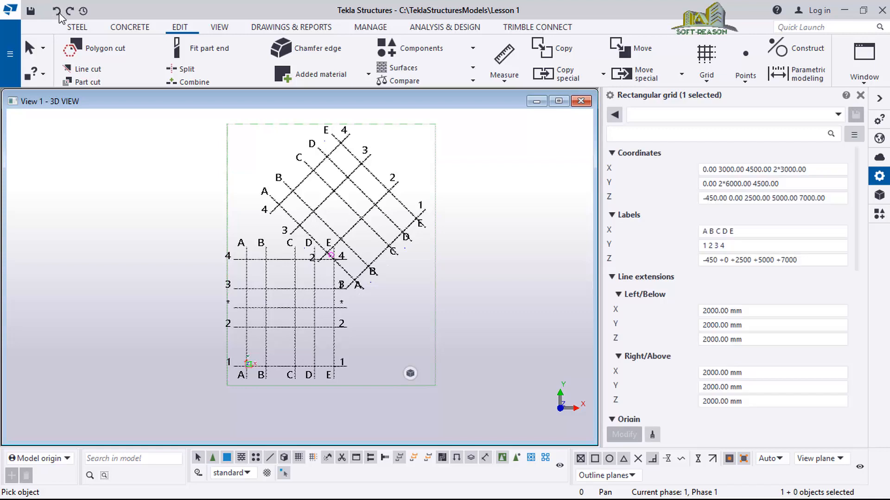
pyautogui.click(57, 11)
pyautogui.click(58, 11)
pyautogui.click(57, 11)
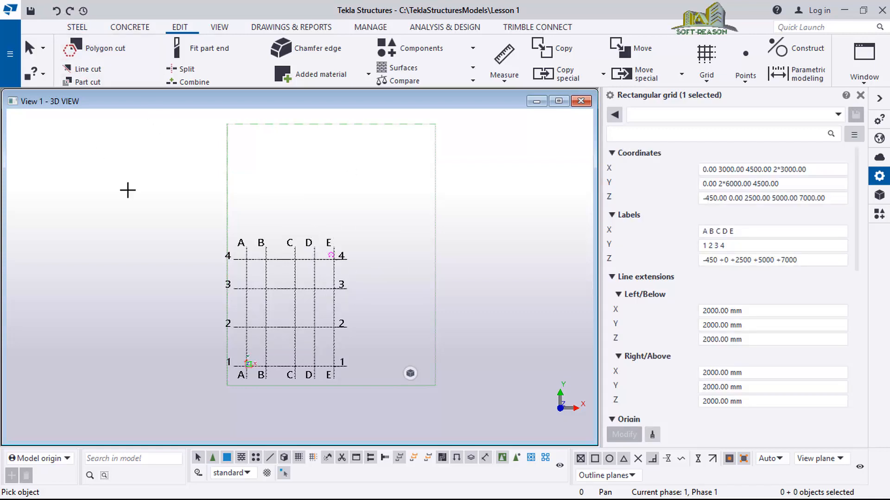
pyautogui.scroll(-2, 384, 250)
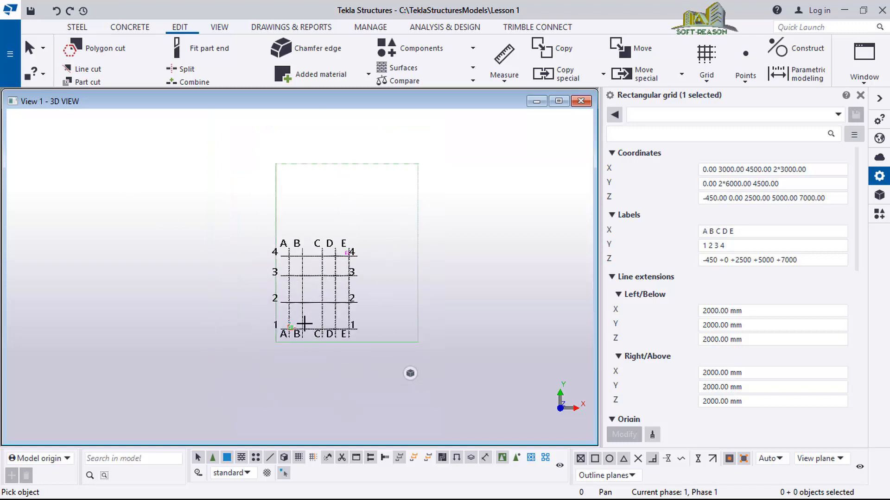
pyautogui.scroll(1, 304, 322)
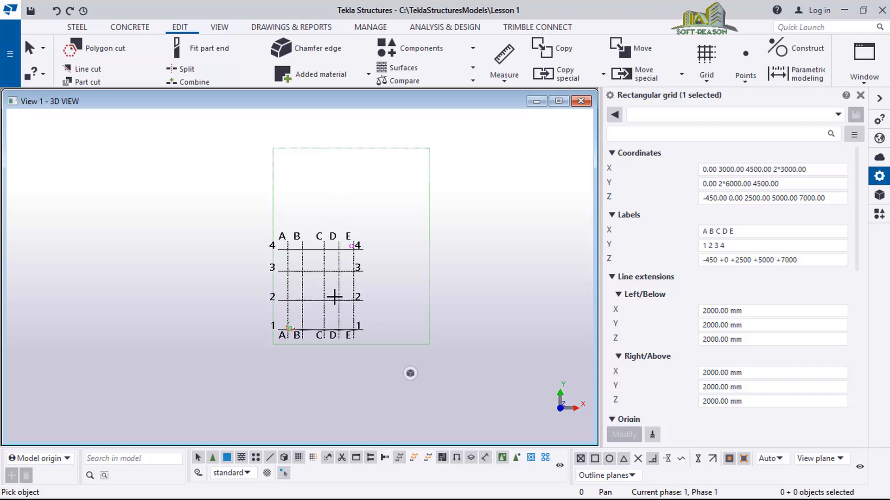
pyautogui.rightClick(358, 200)
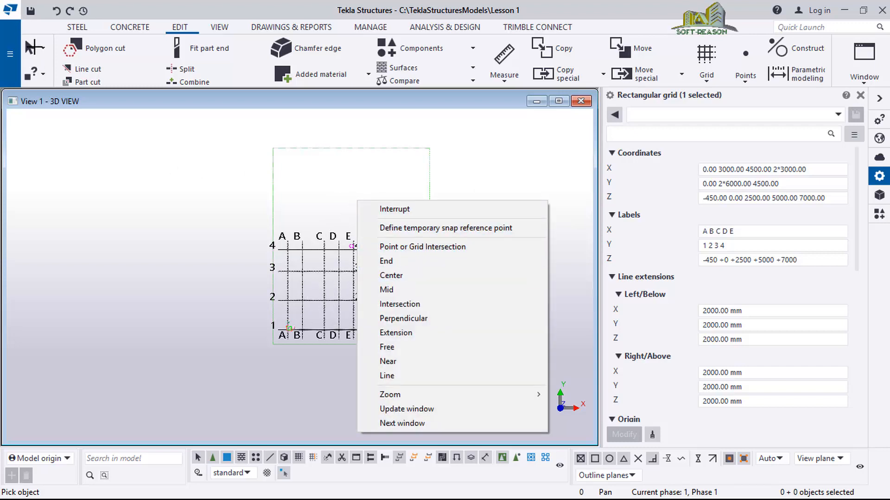
pyautogui.click(31, 46)
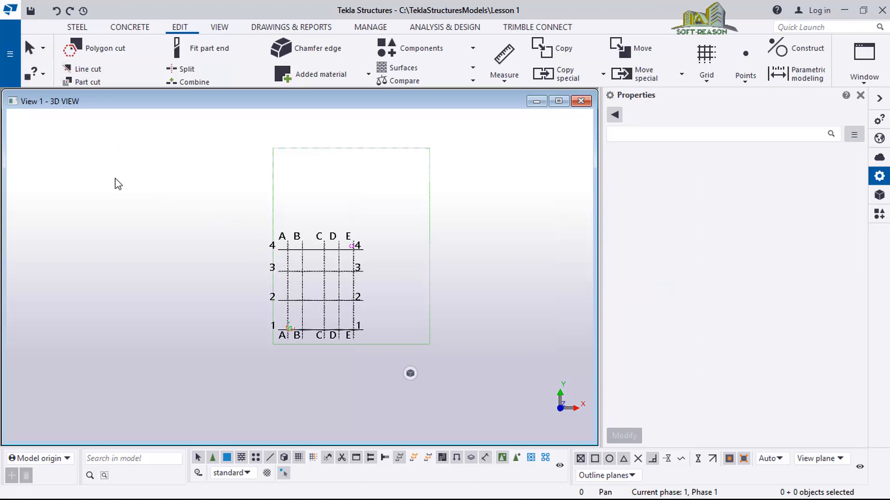
# Fit the work area of the 3D VIEW to the entire model
pyautogui.rightClick(461, 168)
pyautogui.click(476, 273)
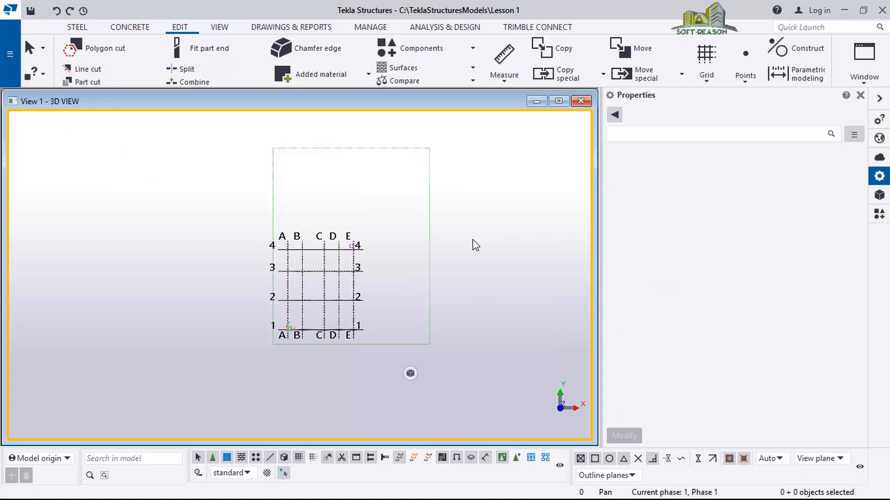
pyautogui.click(469, 195)
pyautogui.rightClick(461, 165)
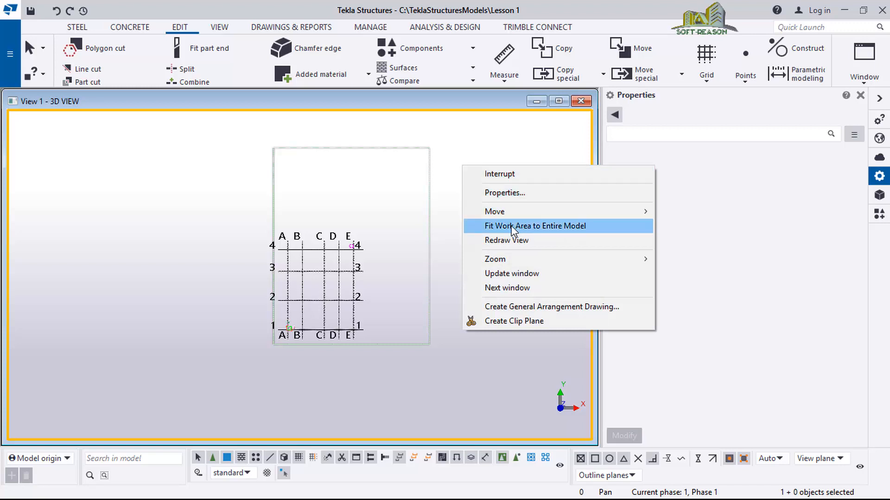
pyautogui.click(513, 227)
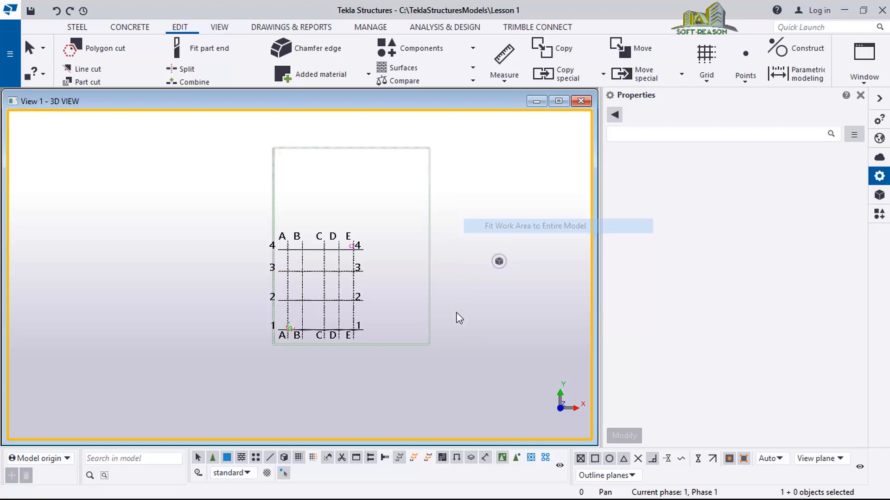
pyautogui.scroll(-2, 362, 299)
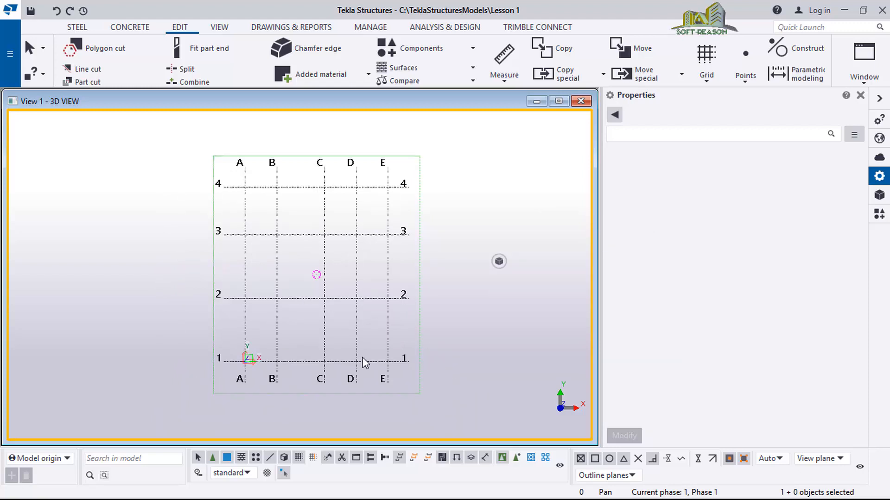
pyautogui.scroll(-1, 417, 311)
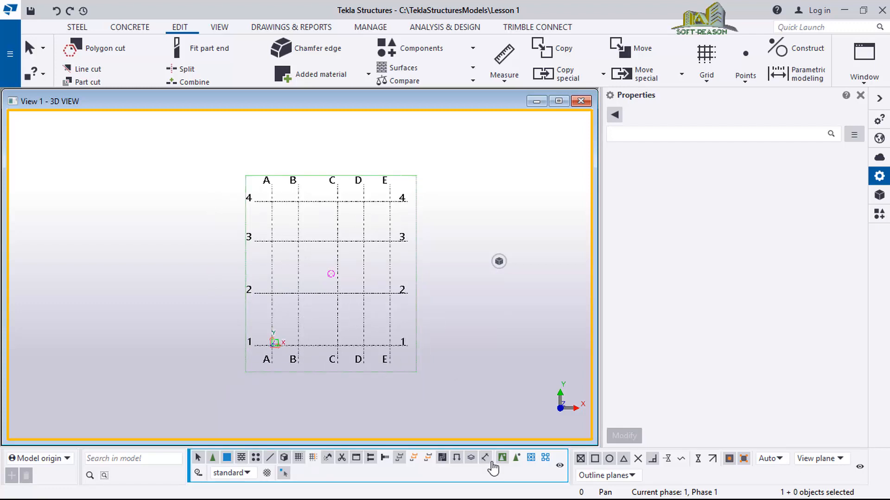
pyautogui.scroll(2, 389, 327)
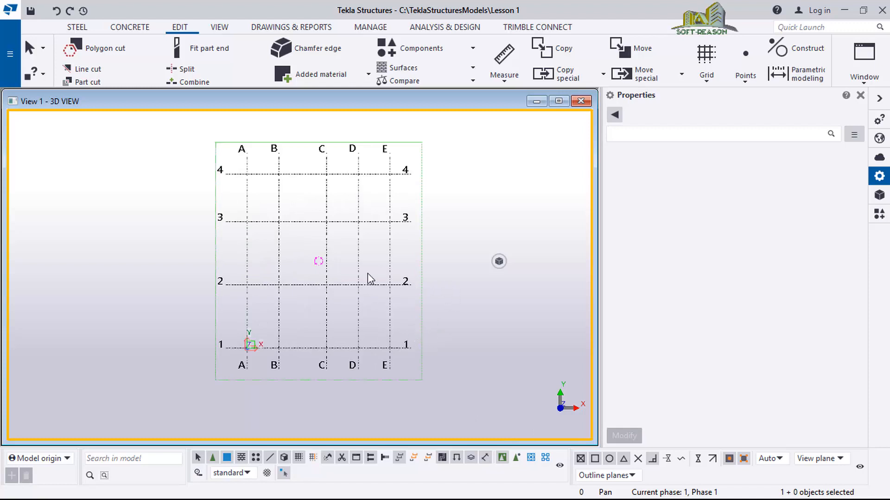
pyautogui.scroll(-1, 424, 234)
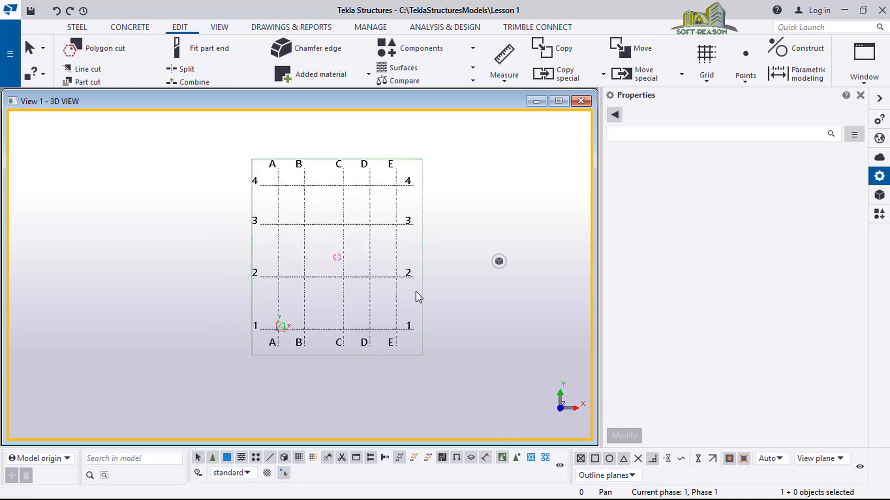
pyautogui.scroll(1, 408, 299)
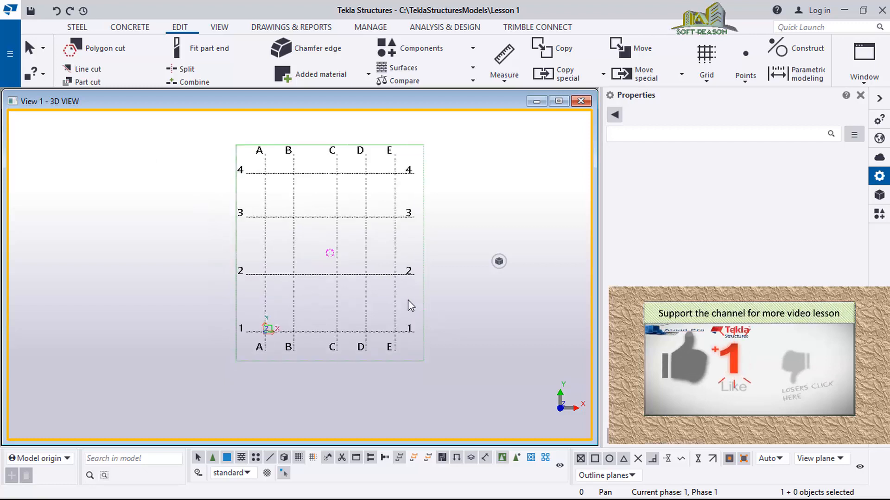
pyautogui.scroll(-1, 352, 306)
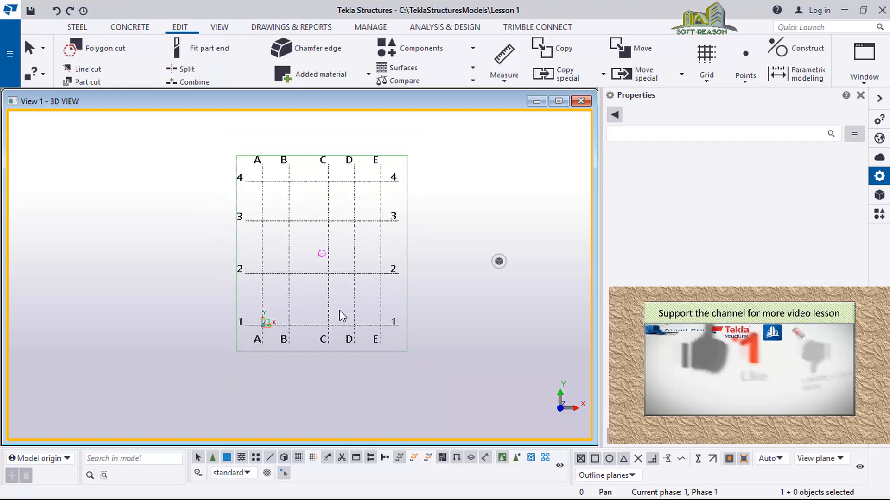
pyautogui.scroll(1, 337, 320)
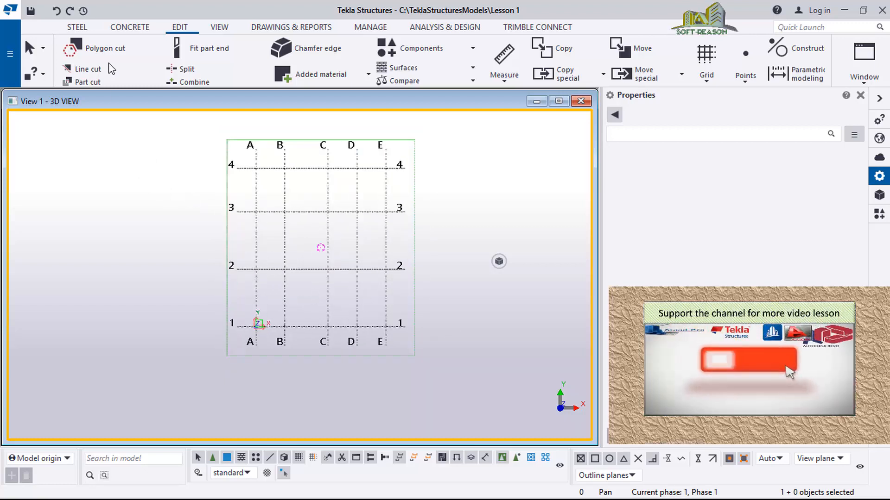
pyautogui.scroll(-1, 418, 350)
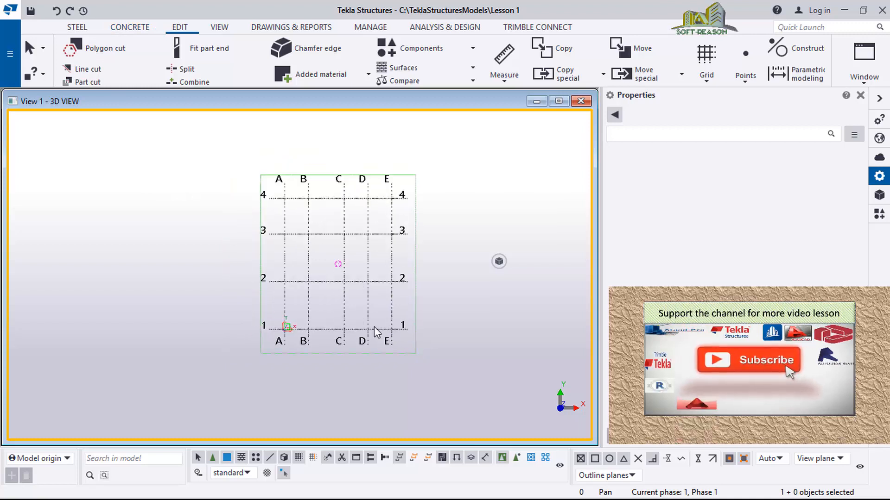
pyautogui.scroll(1, 424, 327)
pyautogui.scroll(1, 423, 327)
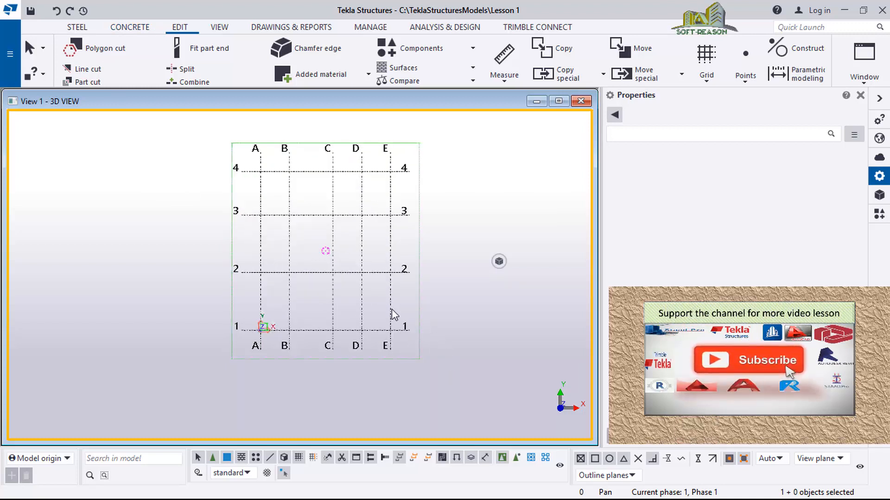
pyautogui.scroll(1, 390, 306)
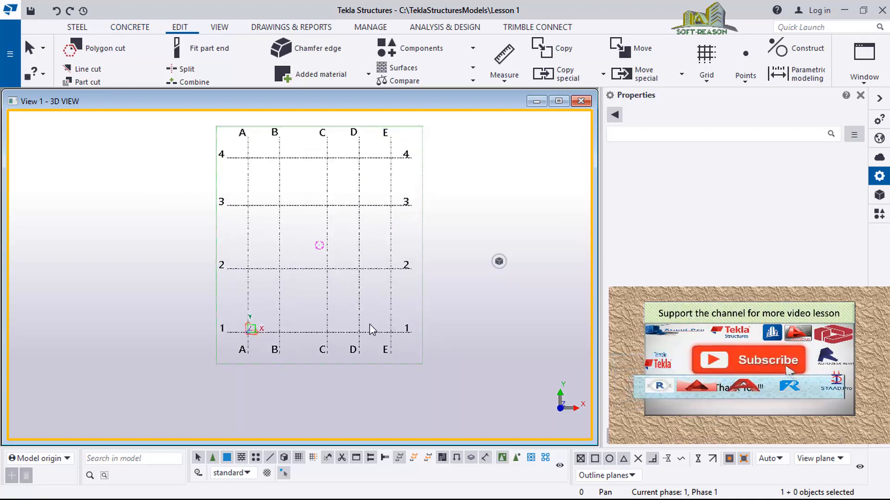
pyautogui.scroll(1, 345, 298)
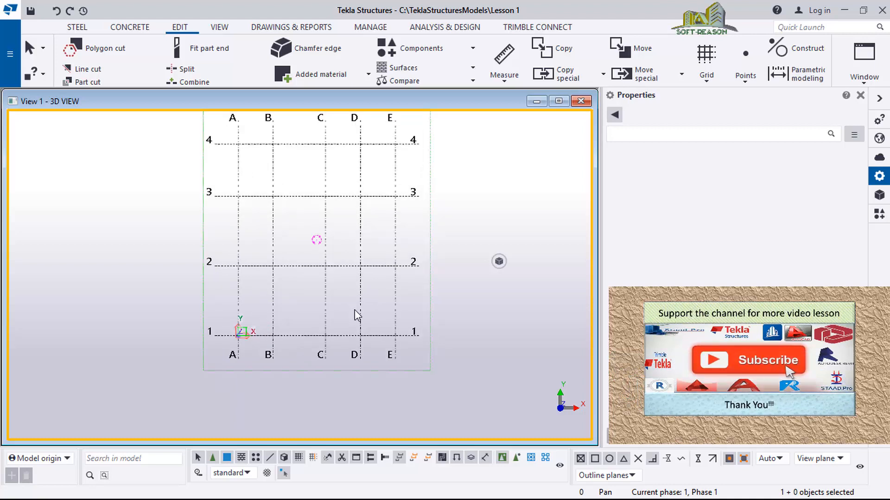